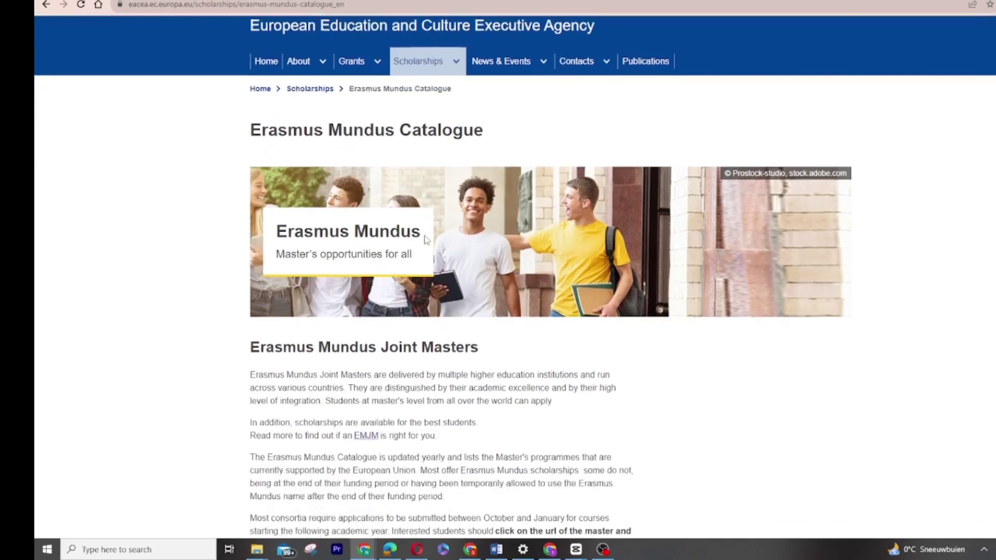
scroll(427, 239, "down", 1)
Scroll the Erasmus Mundus 2023/2024 post past the intro to Brief Description and Scholarship benefits.
scroll(434, 240, "up", 3)
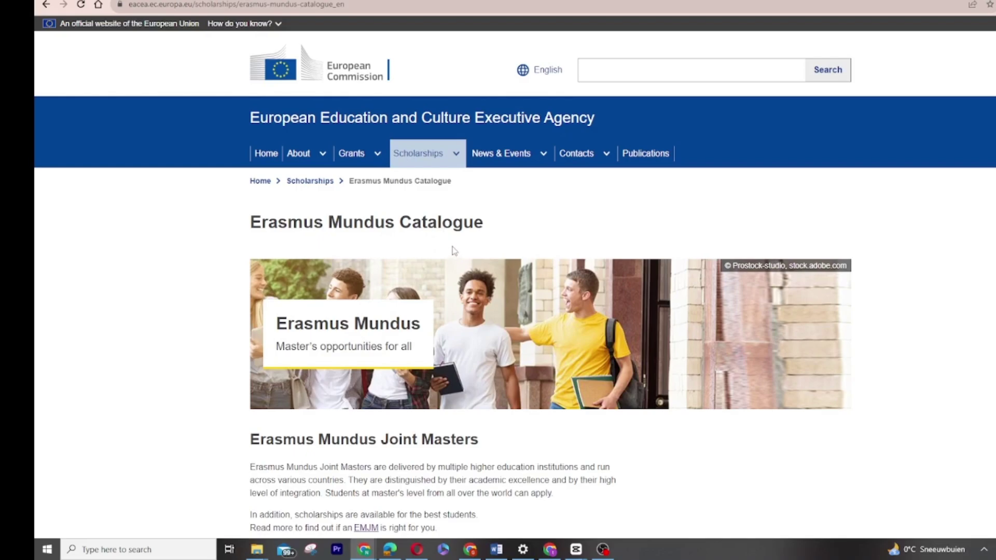
scroll(457, 246, "down", 4)
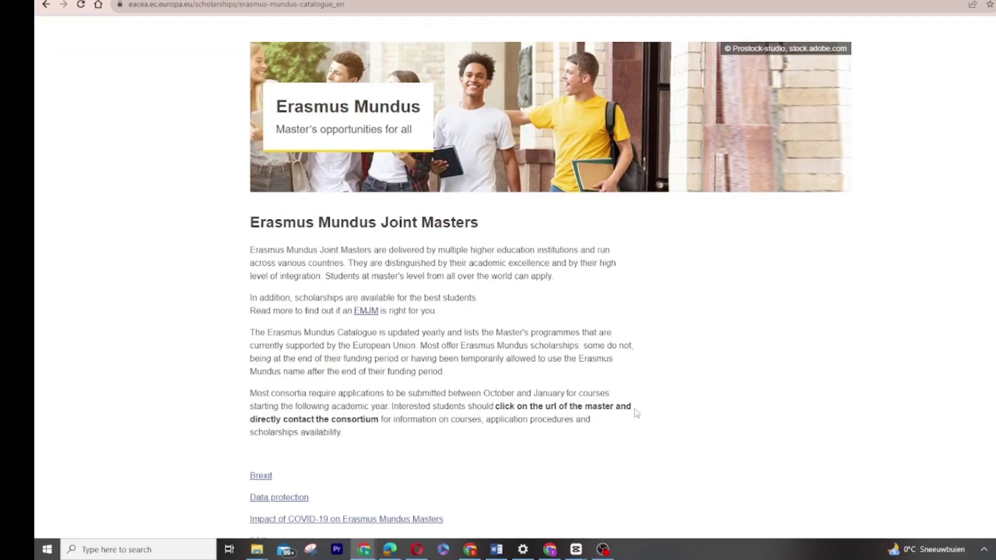
scroll(637, 411, "down", 2)
scroll(637, 411, "down", 5)
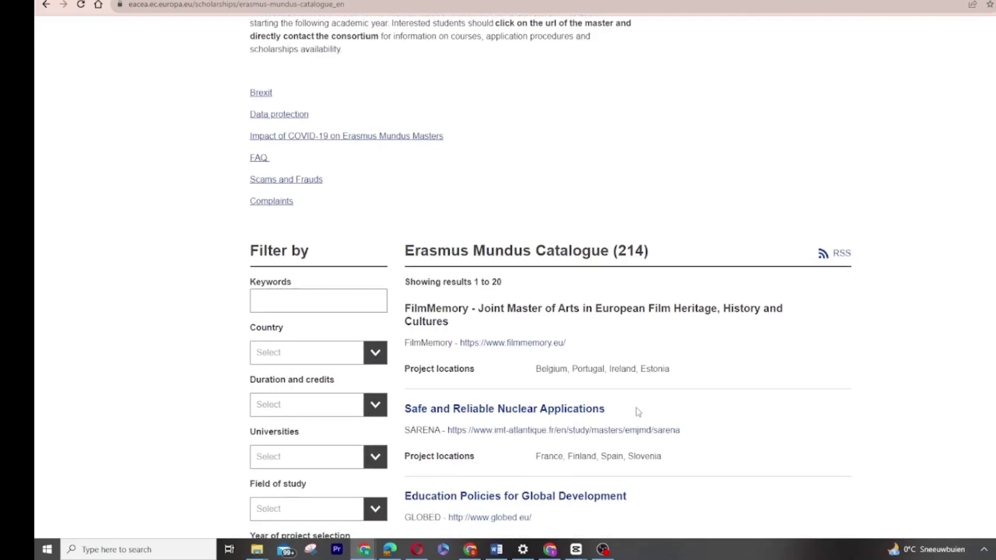
scroll(636, 408, "down", 1)
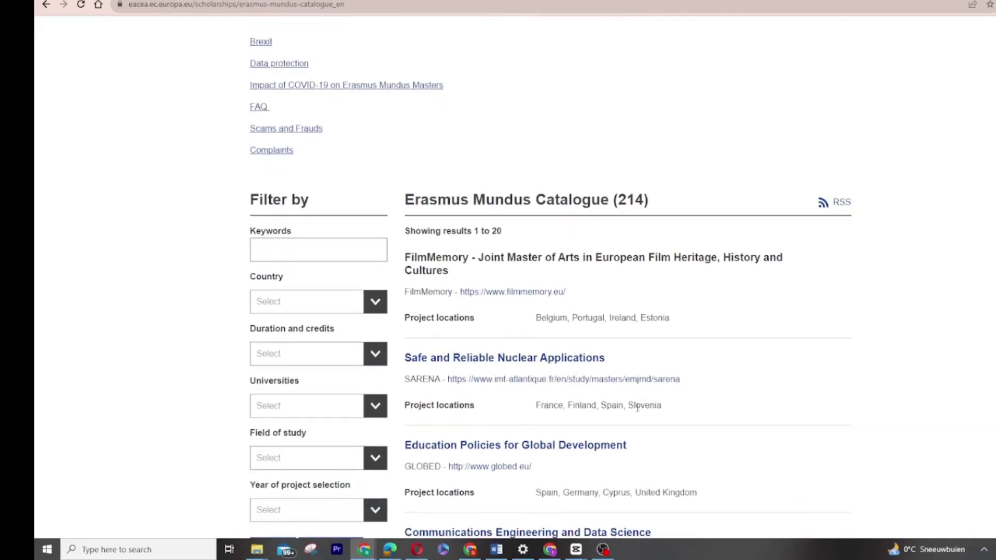
scroll(637, 409, "down", 1)
scroll(638, 417, "up", 4)
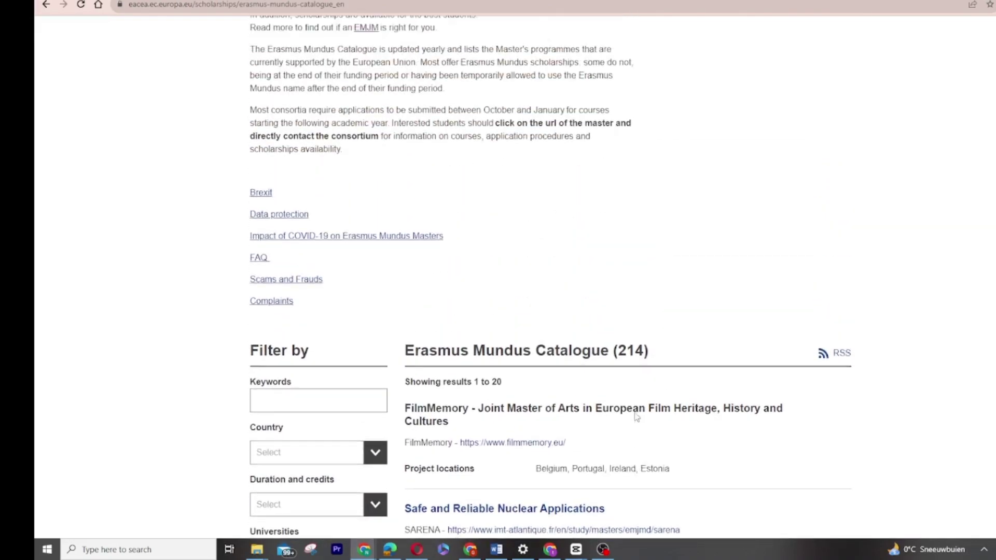
scroll(637, 417, "up", 2)
scroll(638, 417, "up", 7)
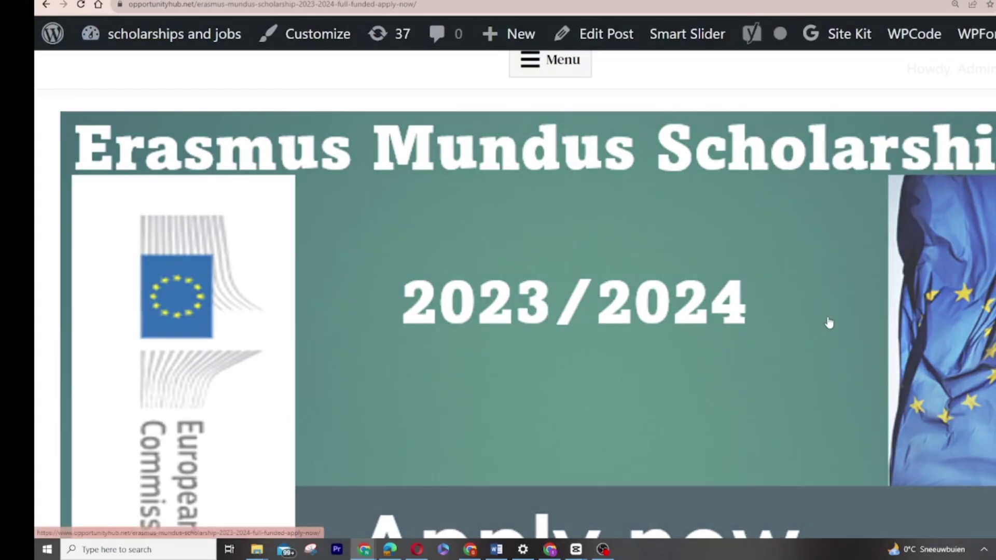
scroll(828, 322, "down", 5)
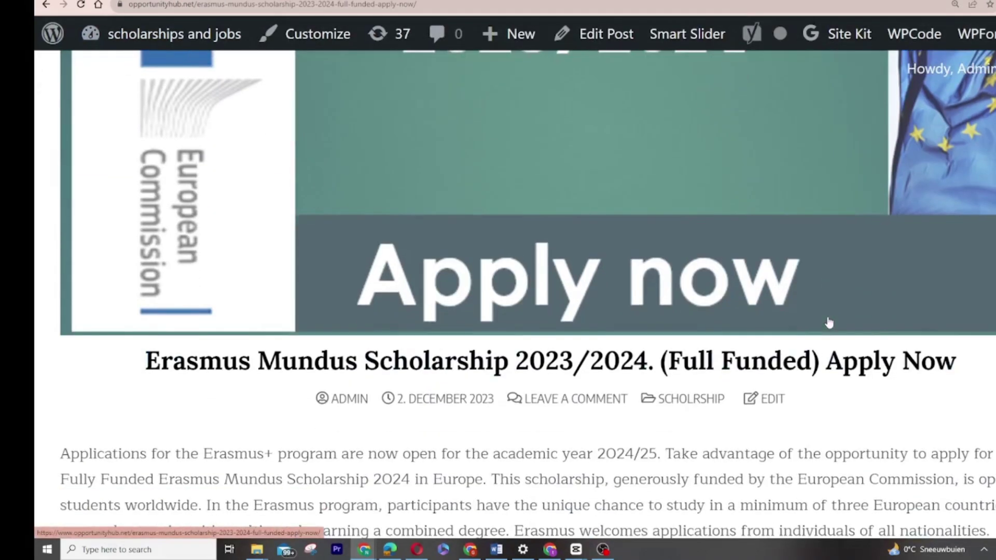
scroll(829, 323, "down", 2)
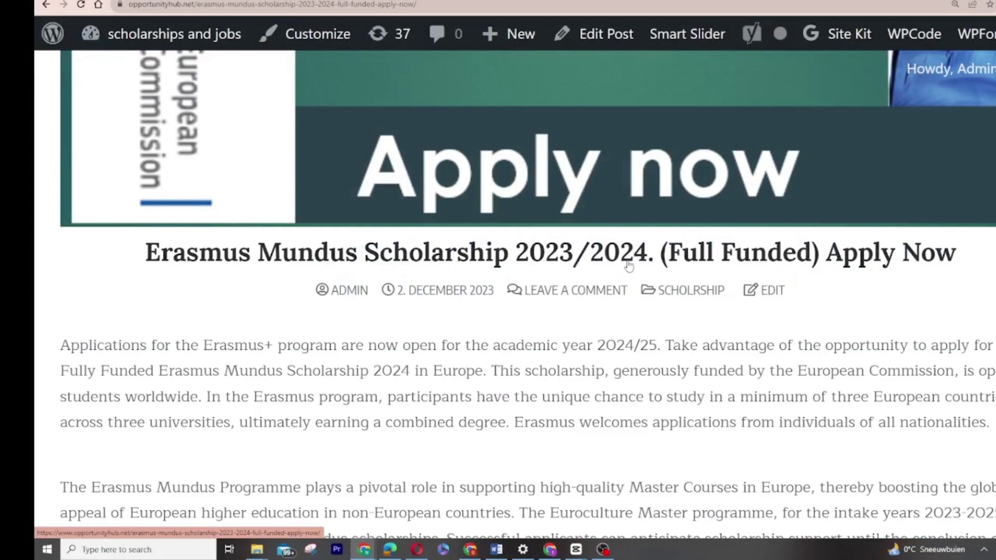
scroll(628, 266, "down", 2)
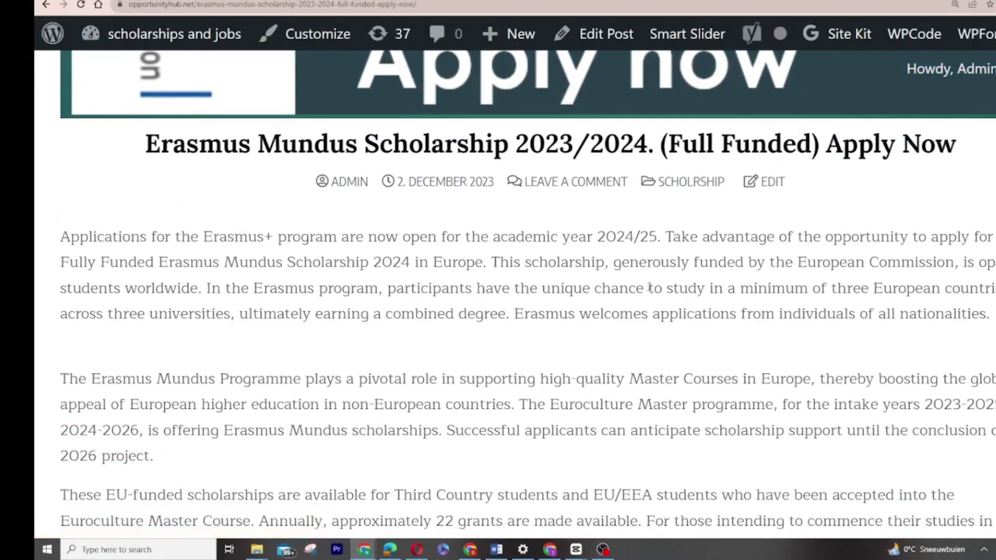
scroll(649, 287, "down", 10)
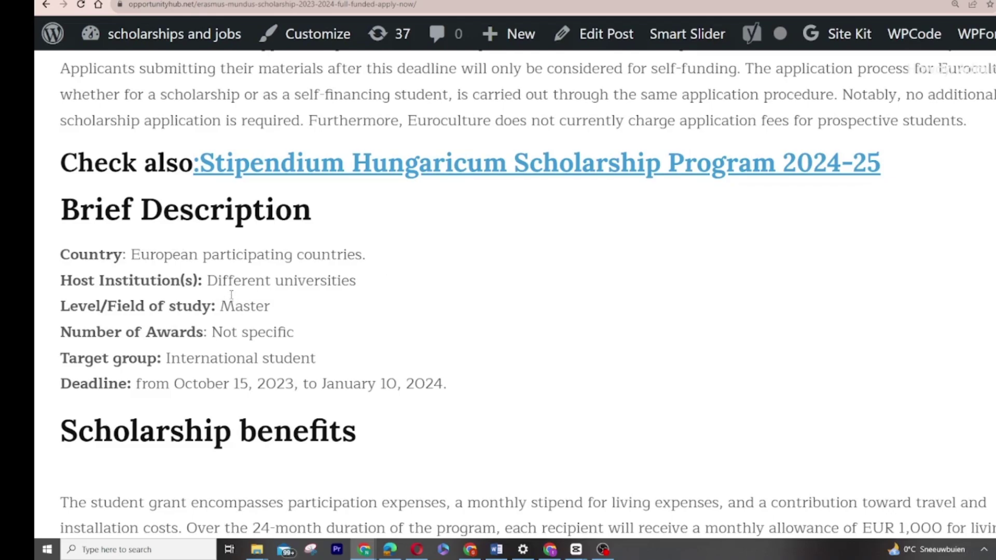
scroll(254, 281, "down", 2)
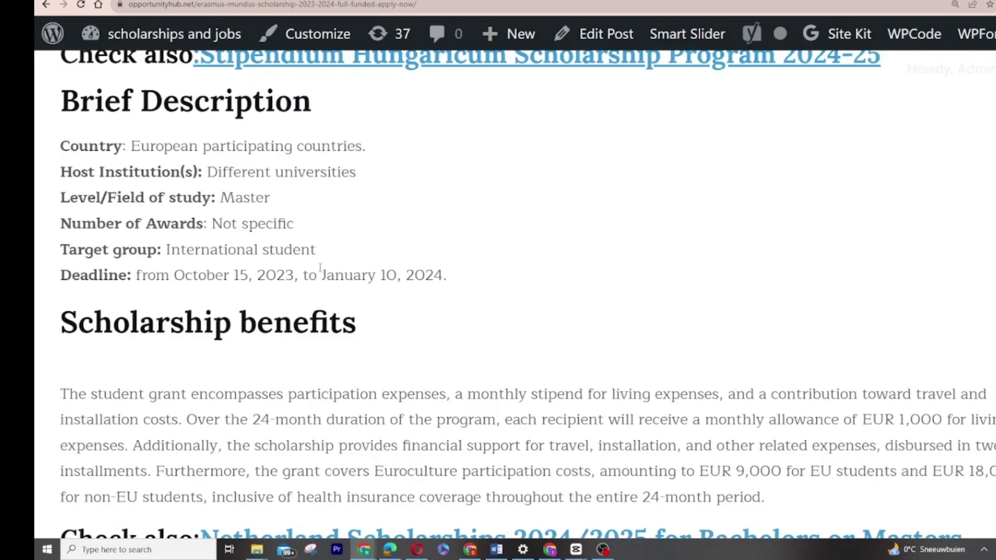
scroll(390, 308, "down", 2)
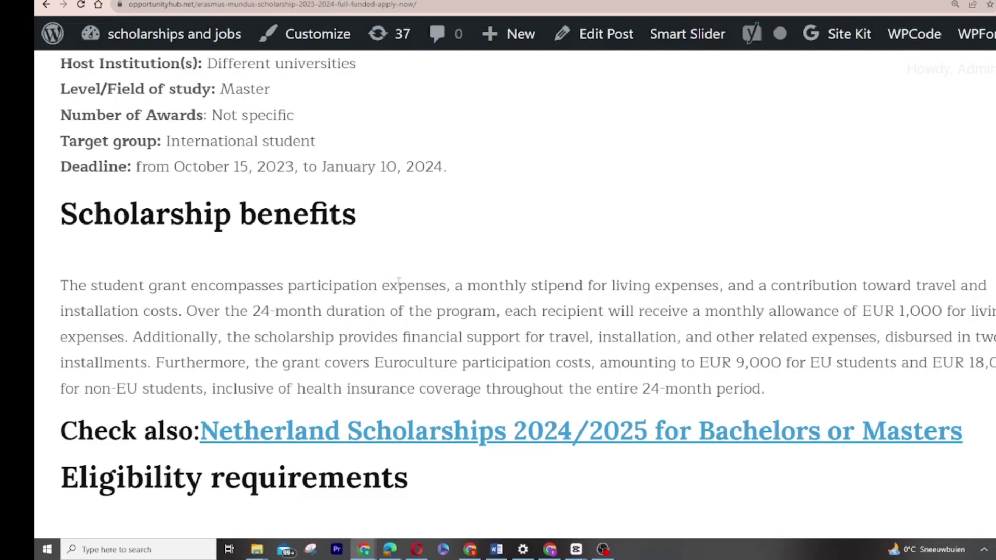
Highlight the stipend, health insurance, EUR 1,000 monthly allowance and EUR 9,000 cost details, reaching Eligibility requirements.
left_click_drag(389, 286, 672, 311)
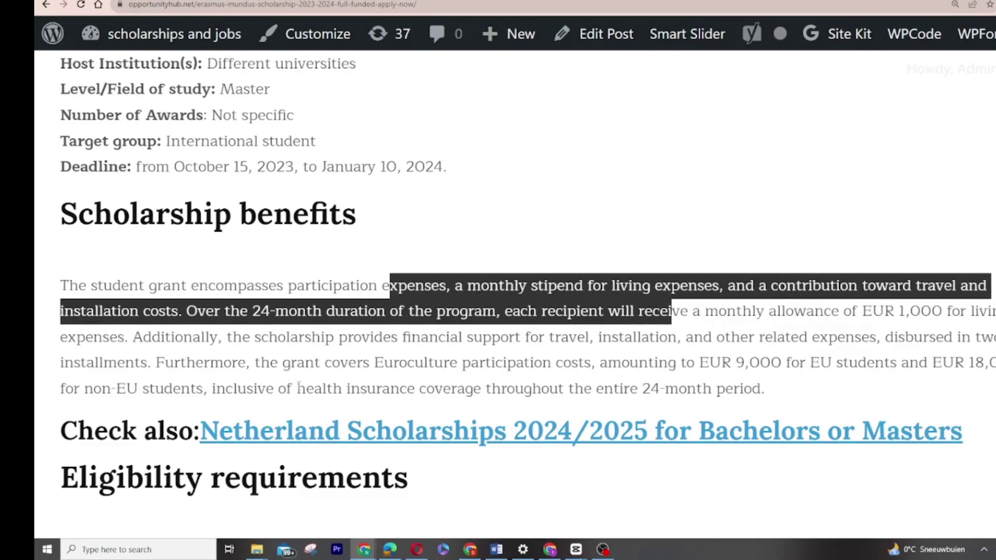
left_click_drag(297, 389, 631, 397)
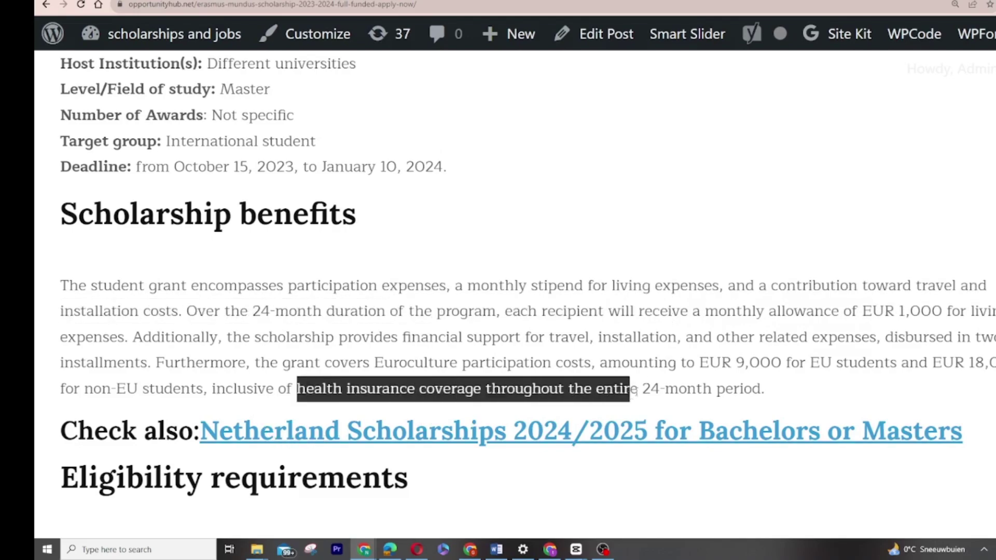
mouse_move(993, 311)
left_mouse_down()
mouse_move(874, 287)
mouse_move(864, 314)
left_mouse_up()
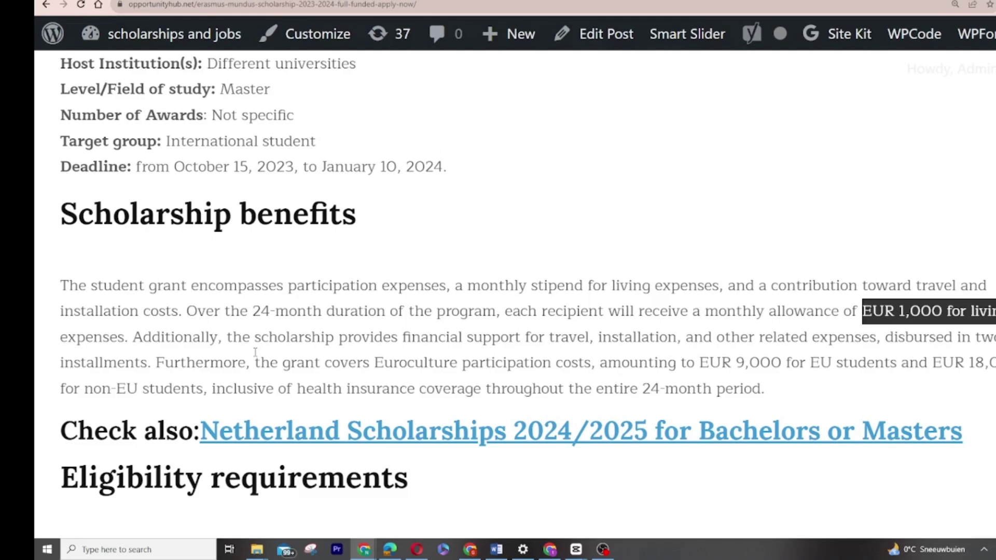
left_click_drag(966, 363, 768, 390)
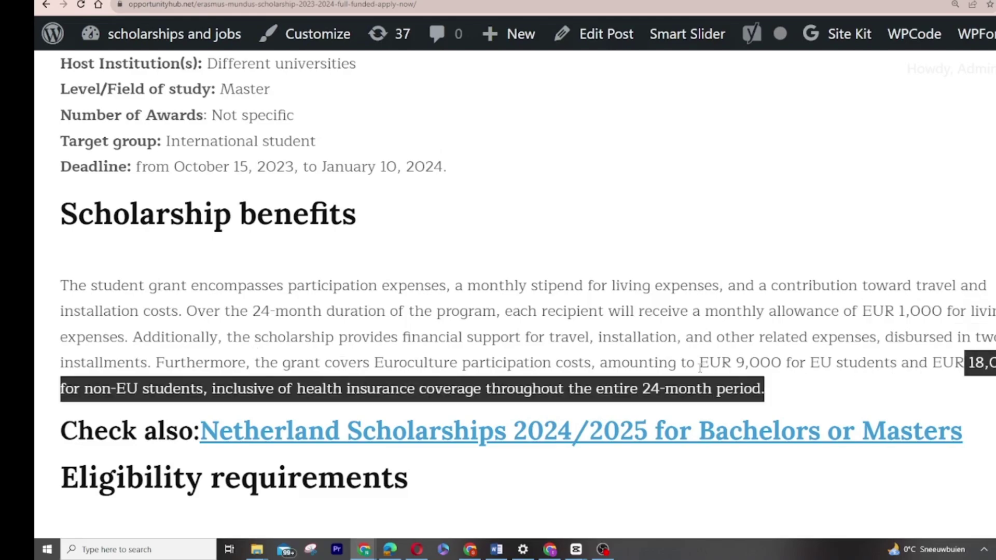
left_click_drag(696, 363, 995, 363)
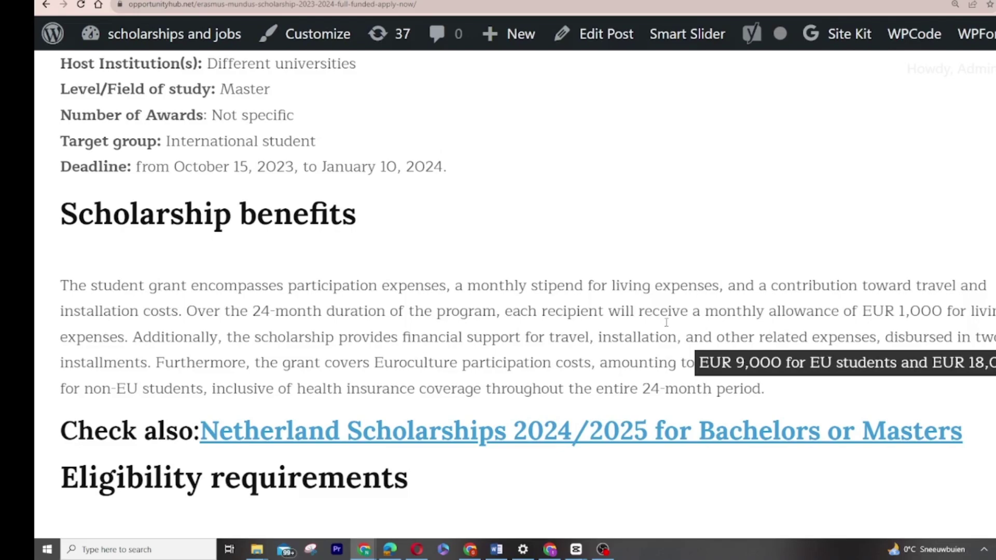
left_click_drag(766, 389, 69, 284)
scroll(453, 317, "down", 3)
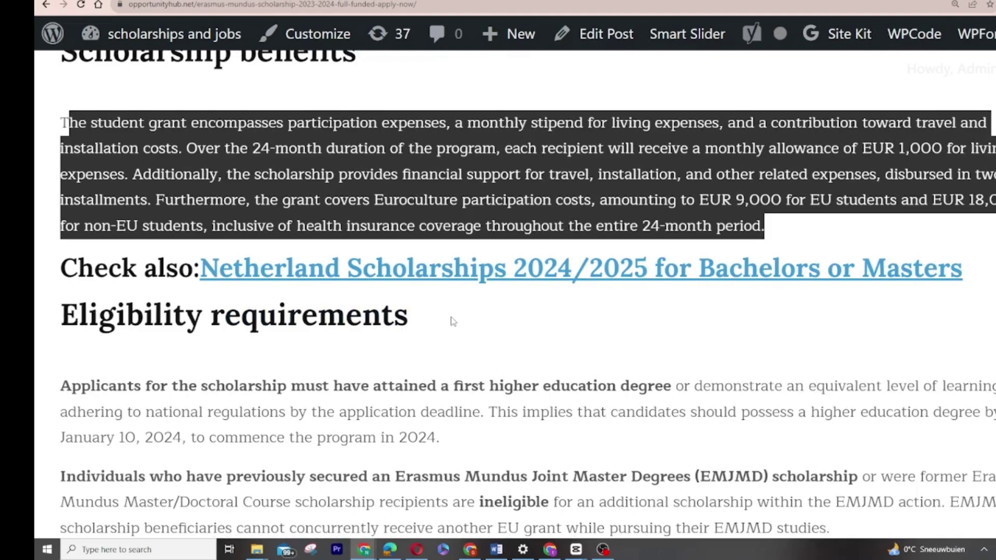
scroll(453, 322, "down", 4)
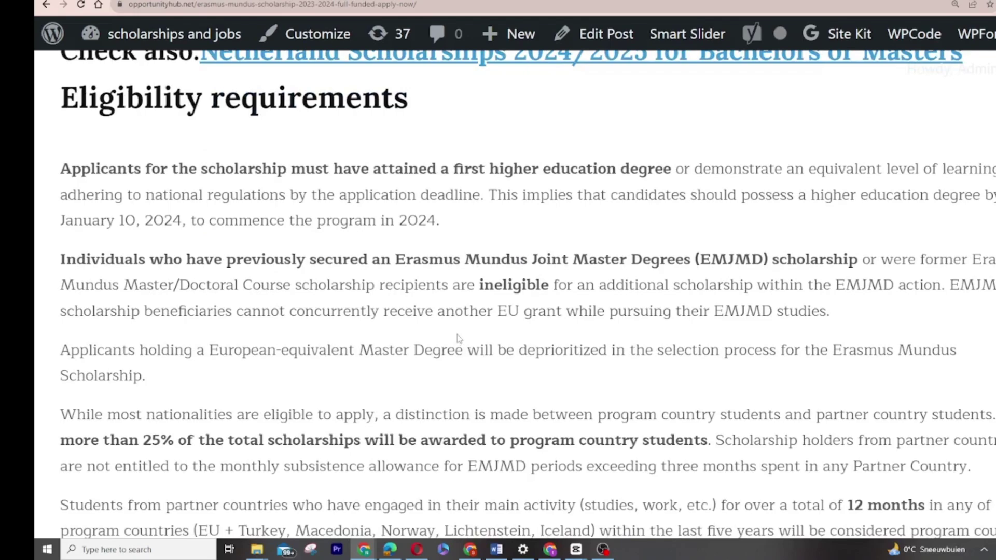
Highlight France, Spain and Italy in the Participating European Countries list.
scroll(188, 208, "down", 5)
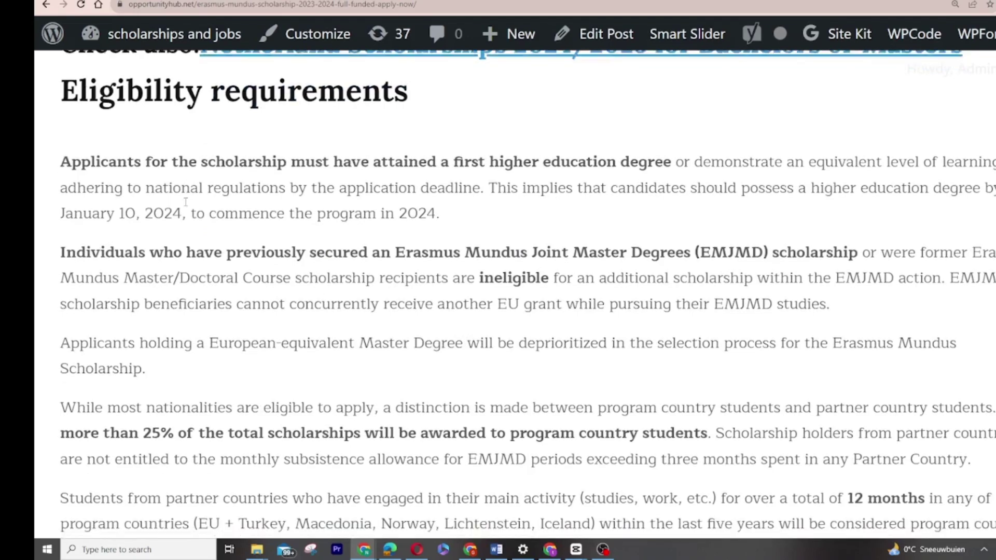
scroll(188, 209, "down", 7)
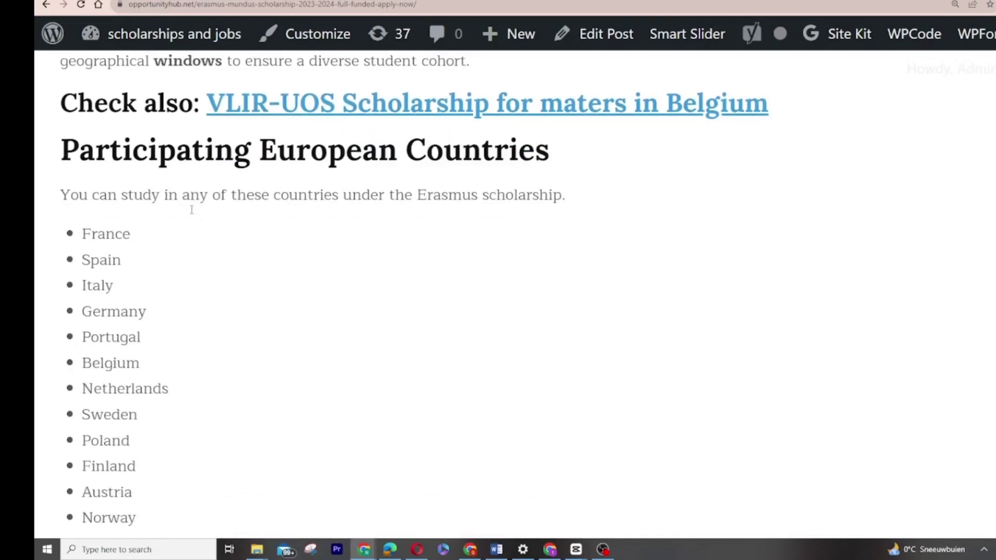
scroll(226, 233, "down", 3)
scroll(225, 231, "up", 2)
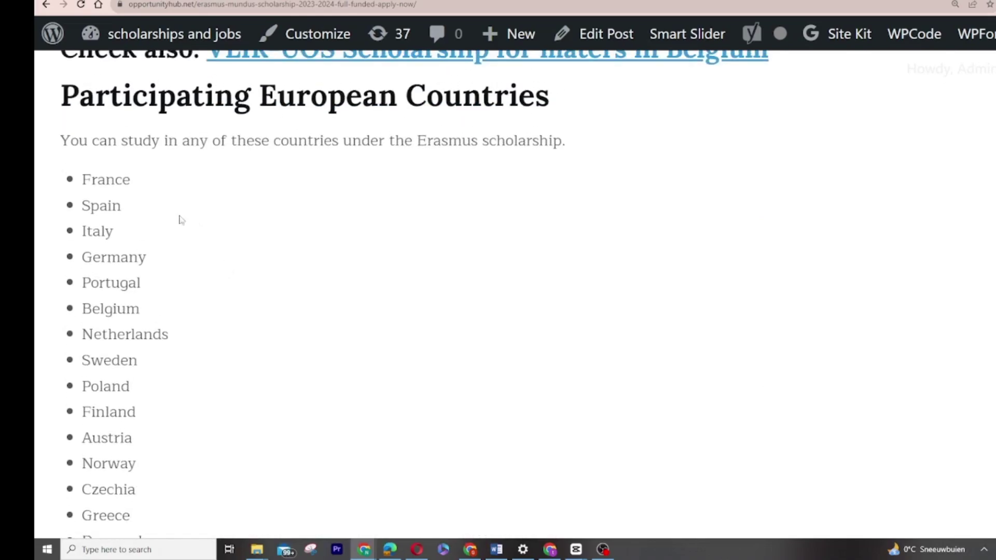
left_click_drag(82, 176, 251, 362)
scroll(272, 356, "down", 7)
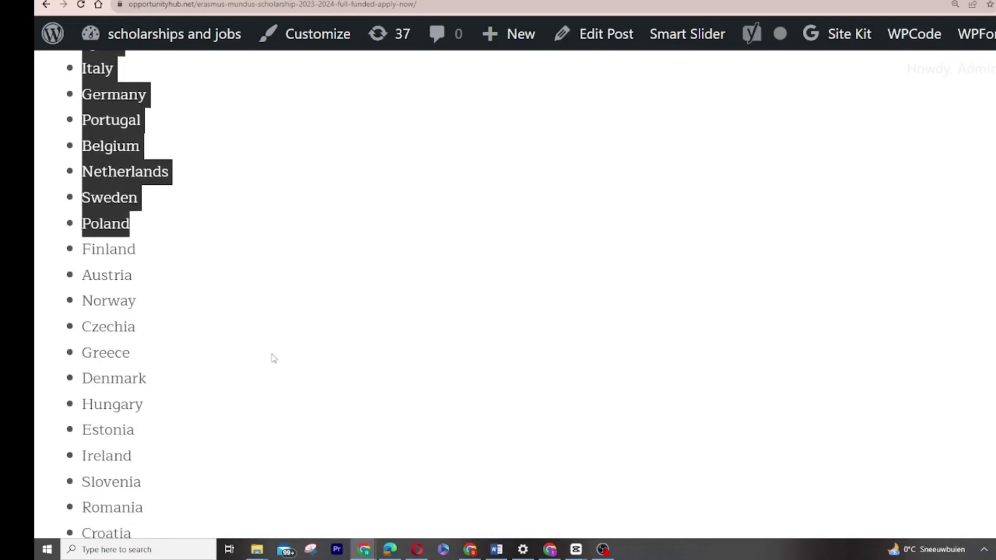
scroll(272, 356, "down", 4)
scroll(273, 353, "up", 12)
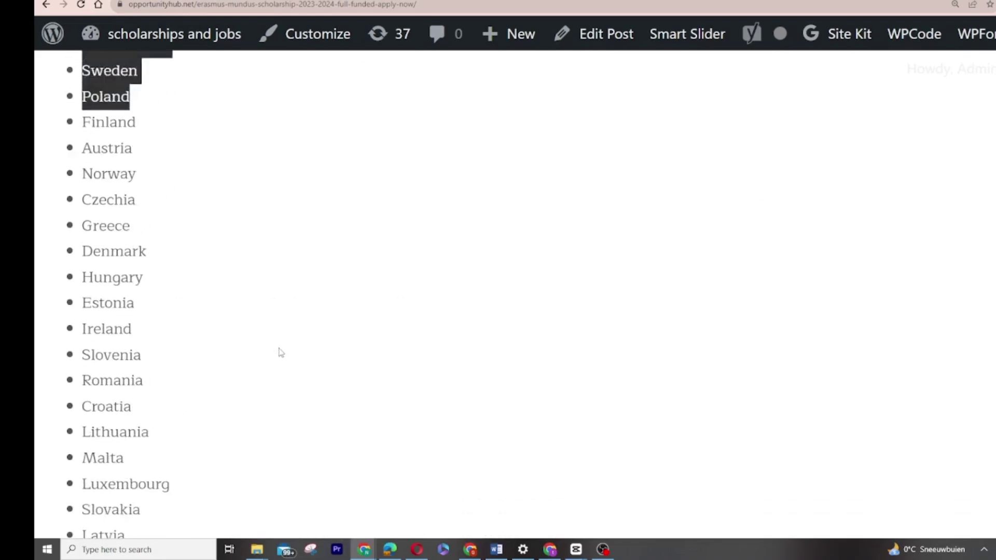
left_click(91, 251)
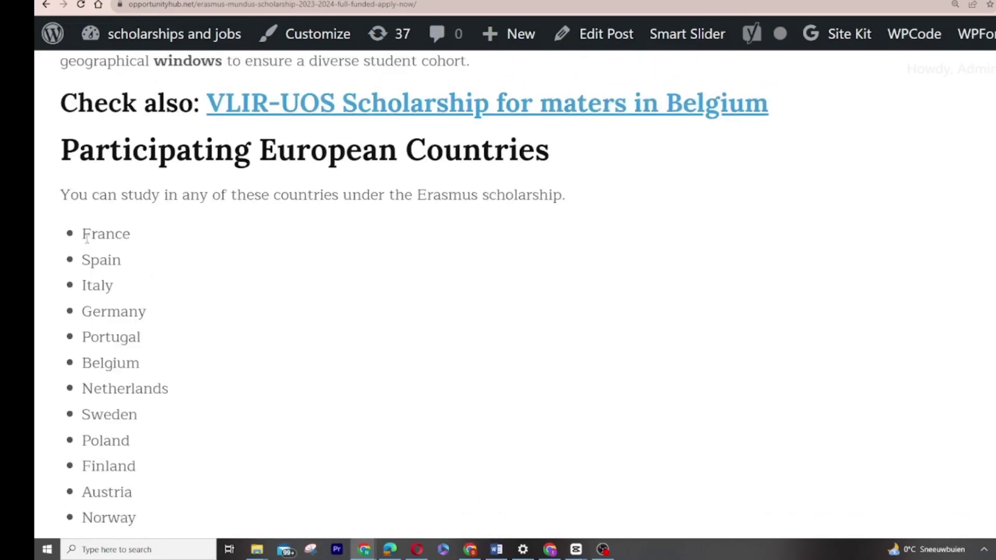
left_click_drag(84, 231, 130, 293)
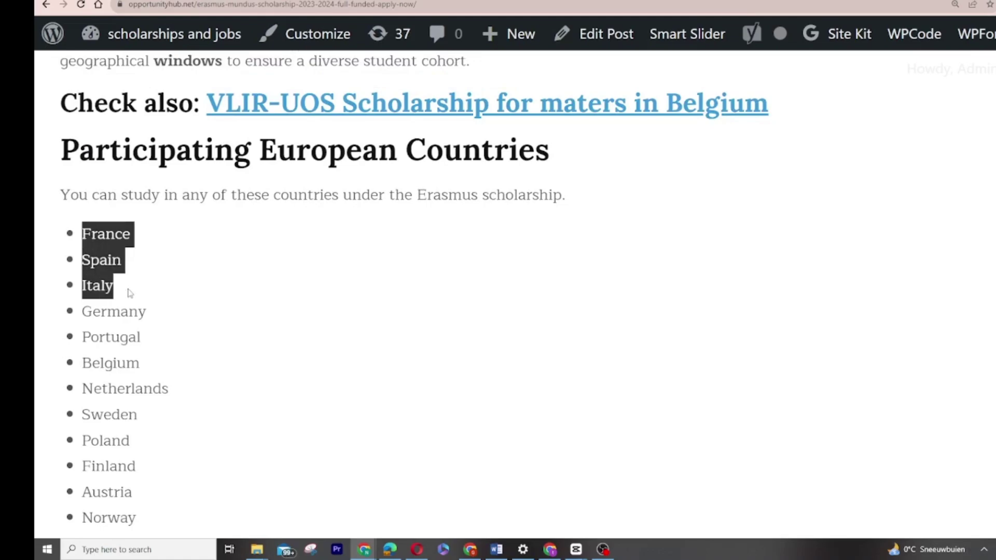
scroll(76, 97, "down", 10)
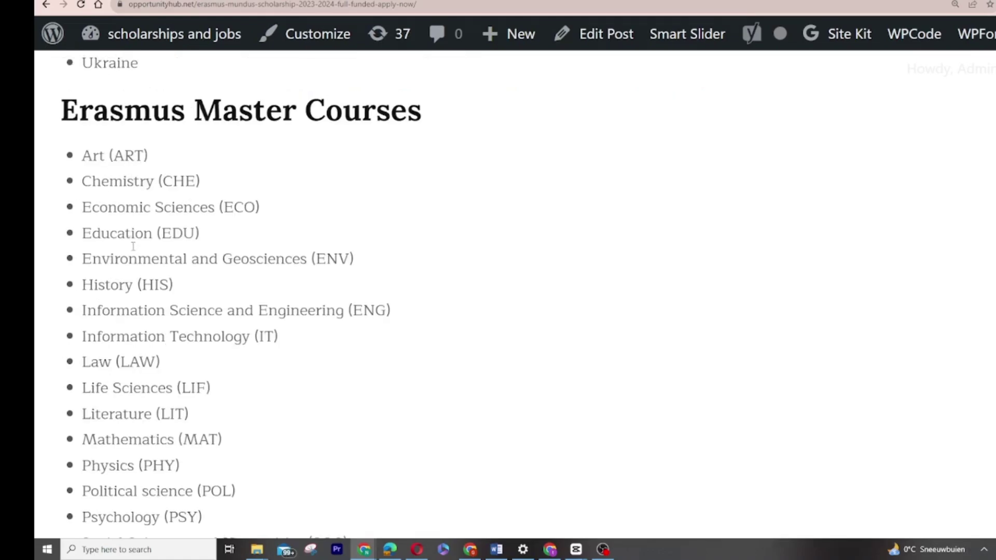
scroll(133, 247, "down", 2)
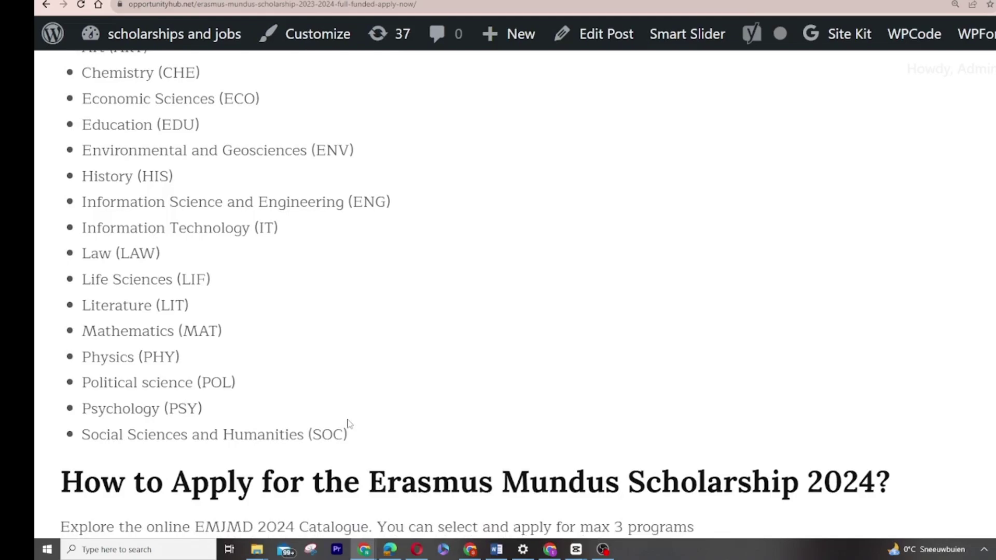
Highlight the master course subjects list and continue to What's NOT Required for Erasmus?
left_click_drag(349, 424, 153, 72)
scroll(298, 150, "up", 1)
scroll(300, 153, "down", 5)
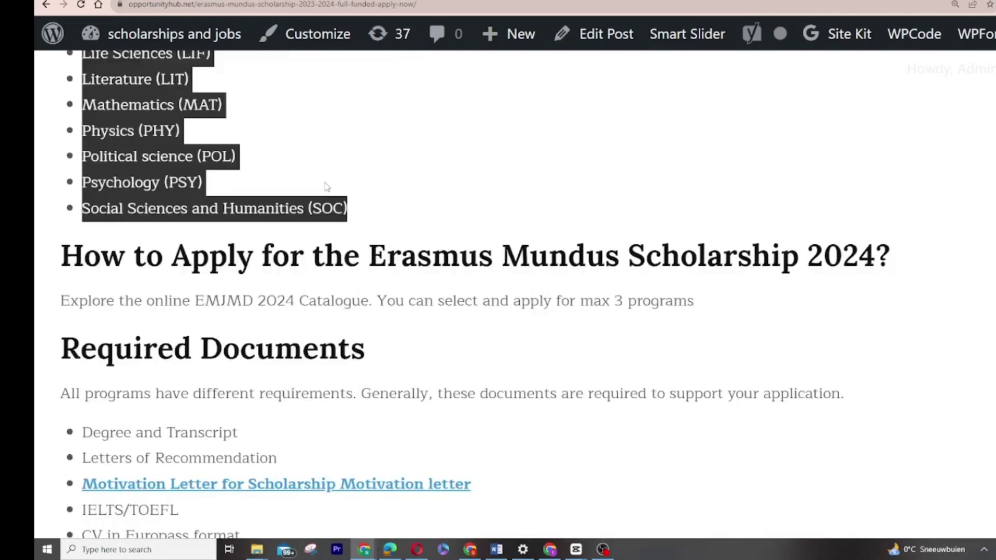
scroll(209, 232, "down", 8)
Highlight the not-required items: work experience, age restrictions, CGPA and IELTS.
scroll(197, 234, "down", 2)
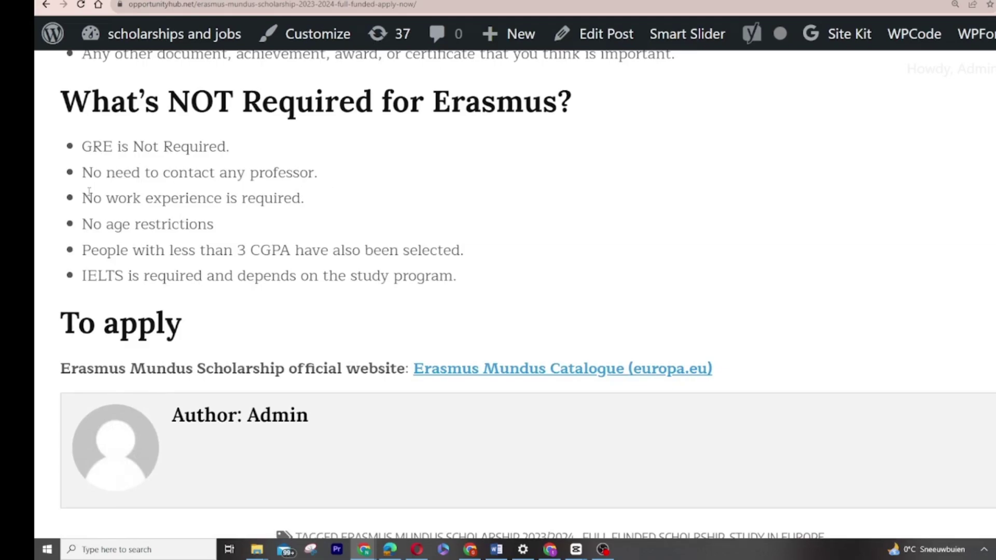
left_click_drag(86, 196, 329, 204)
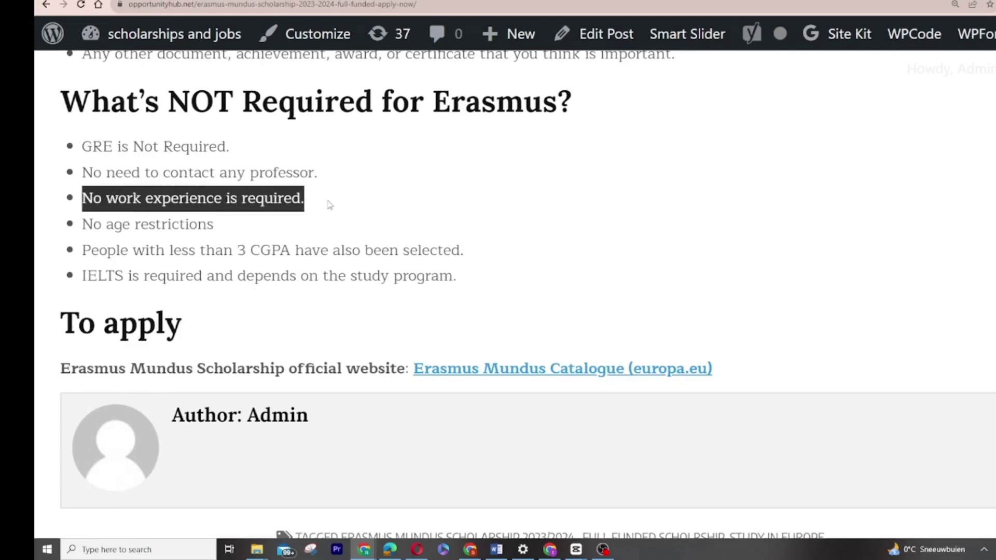
left_click_drag(101, 229, 213, 232)
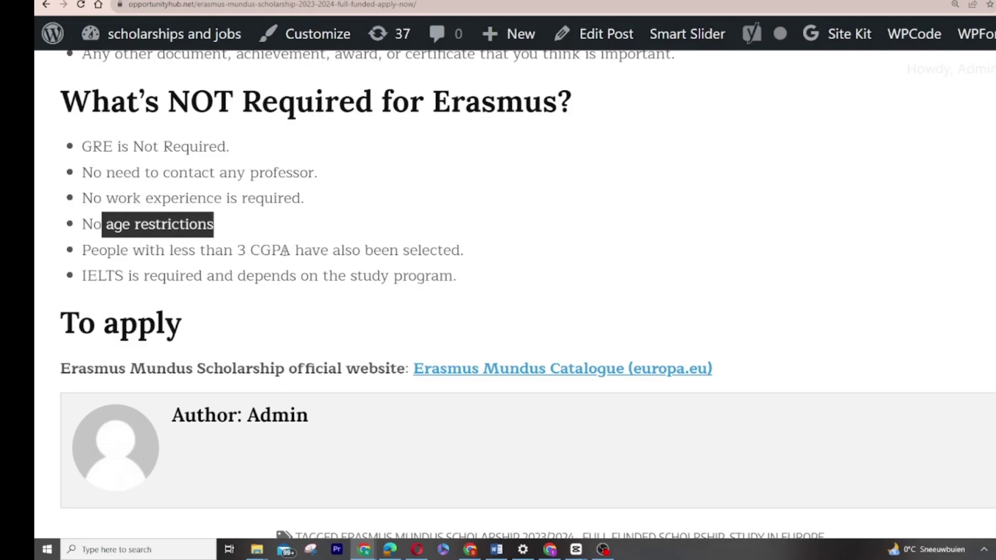
left_click_drag(464, 285, 86, 278)
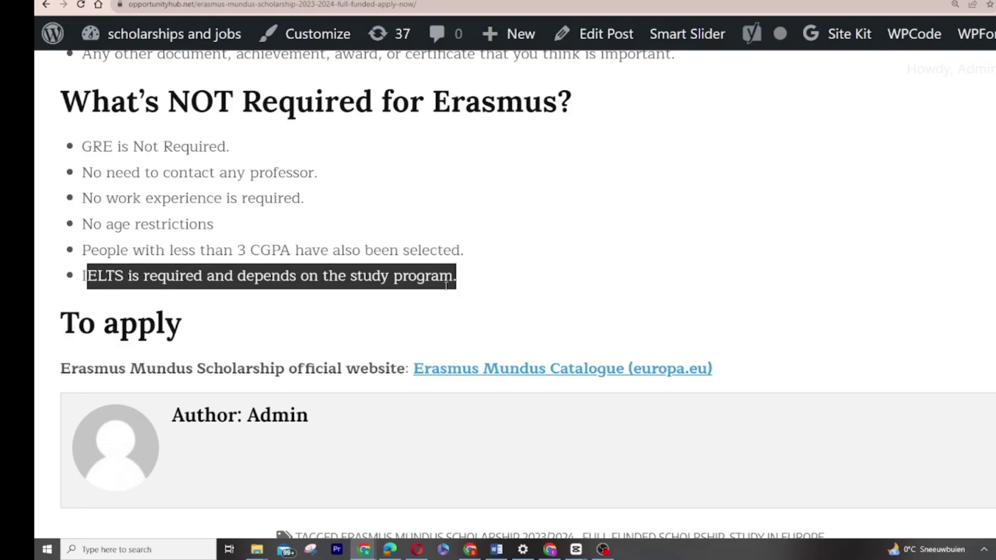
left_click_drag(440, 280, 74, 148)
scroll(373, 215, "up", 3)
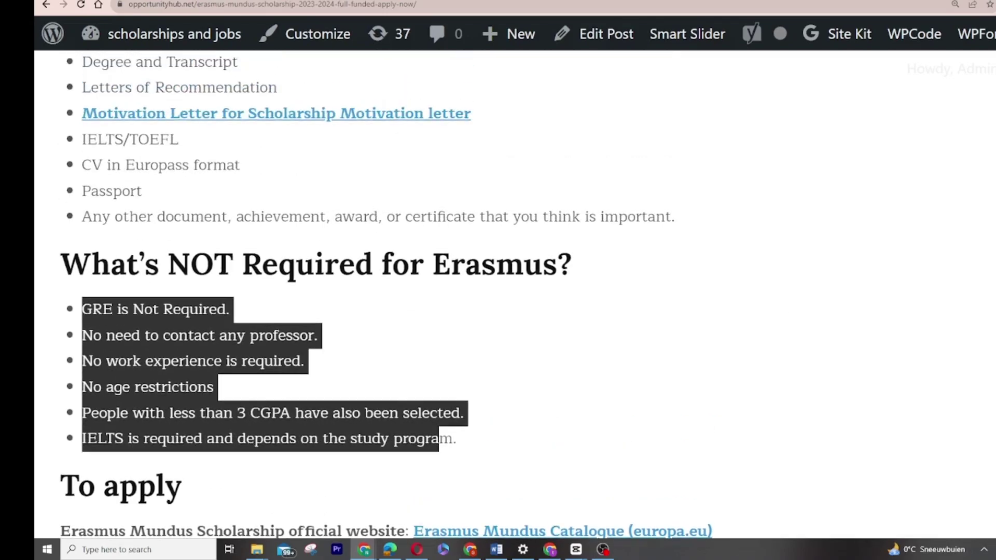
scroll(786, 249, "down", 4)
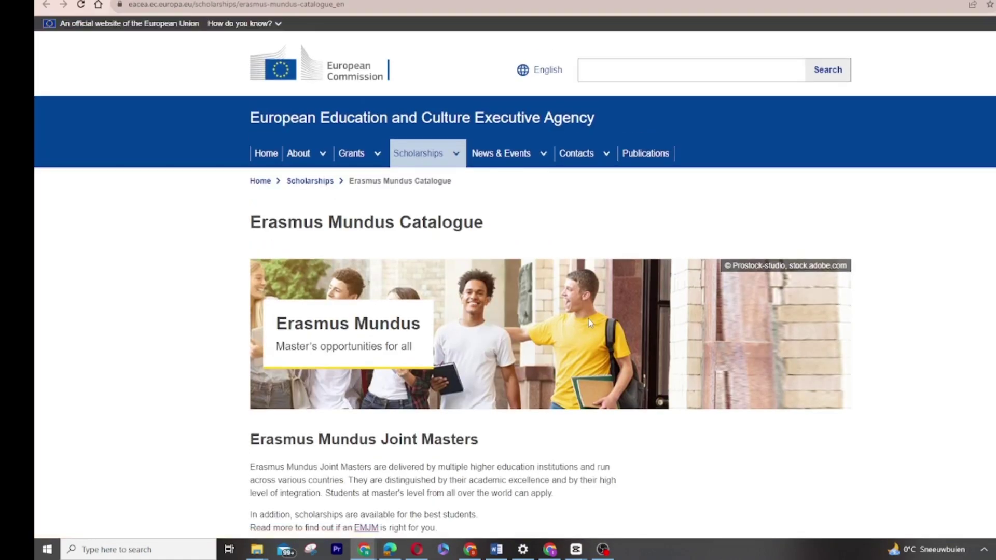
Browse the catalogue results and open the PLANTHEALTH3 programme in a new tab.
scroll(585, 272, "down", 2)
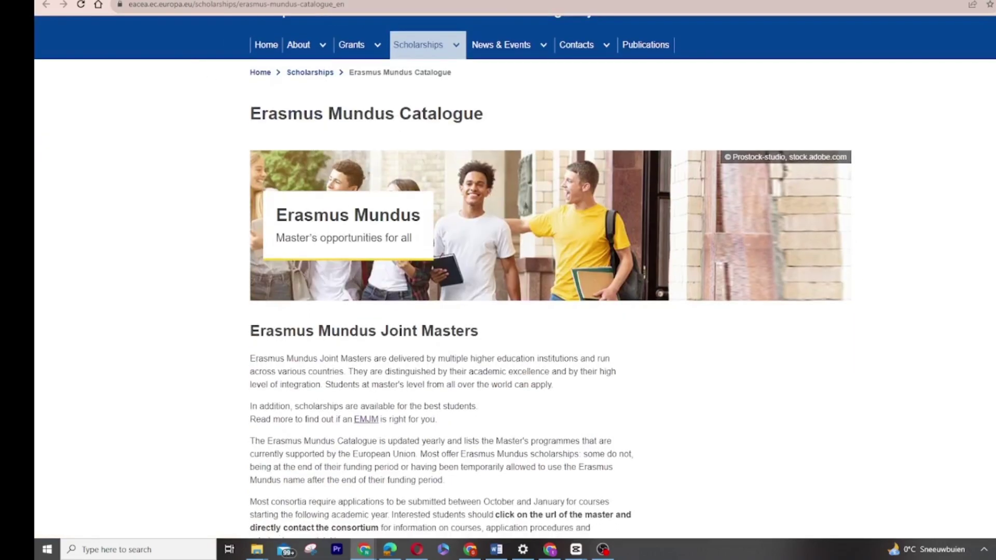
scroll(530, 163, "down", 2)
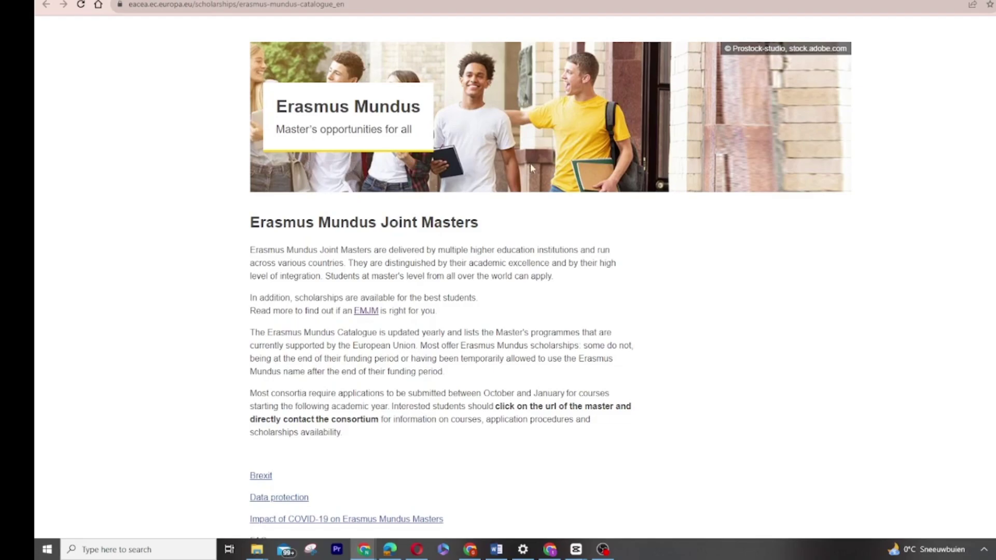
scroll(566, 205, "down", 5)
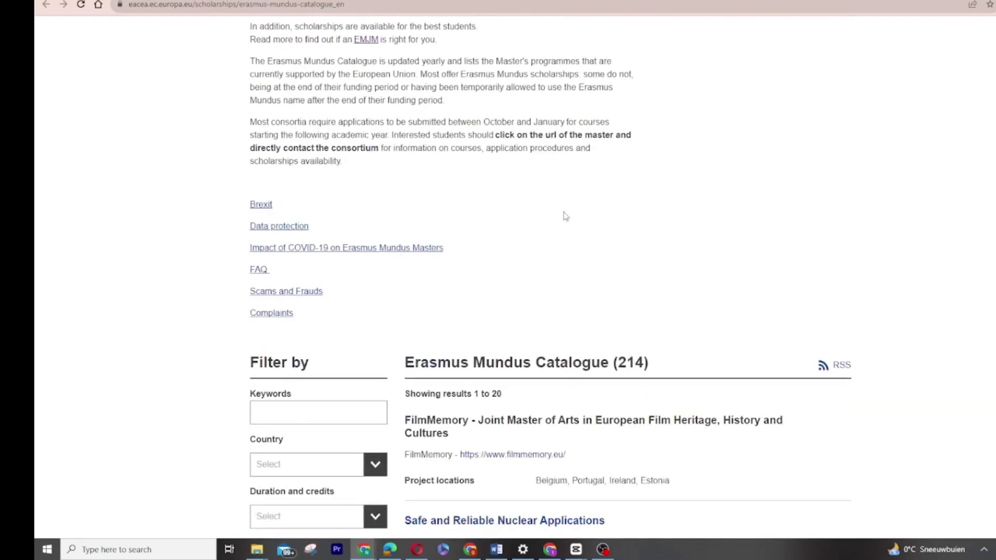
scroll(576, 208, "up", 7)
scroll(574, 215, "down", 12)
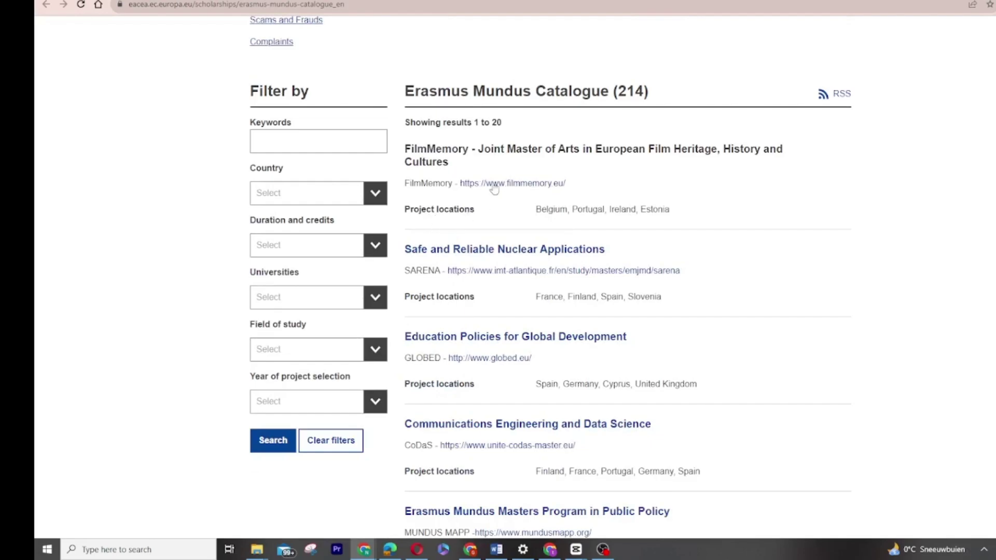
scroll(737, 391, "down", 15)
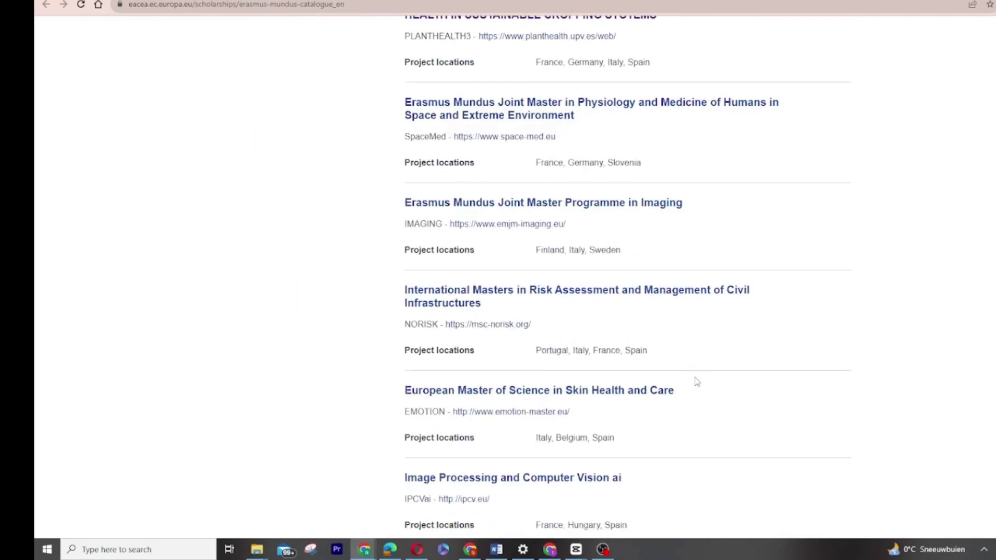
scroll(803, 402, "down", 9)
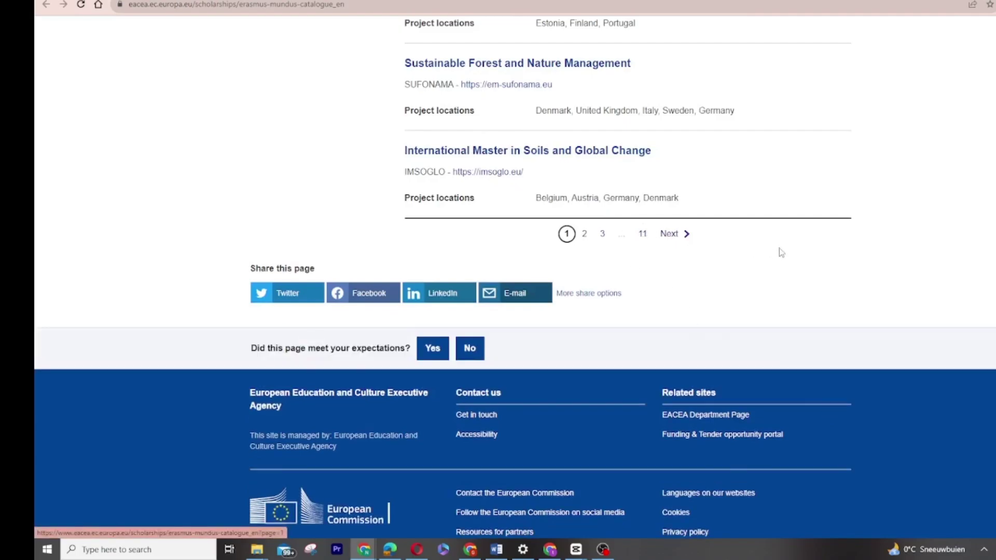
scroll(683, 238, "up", 15)
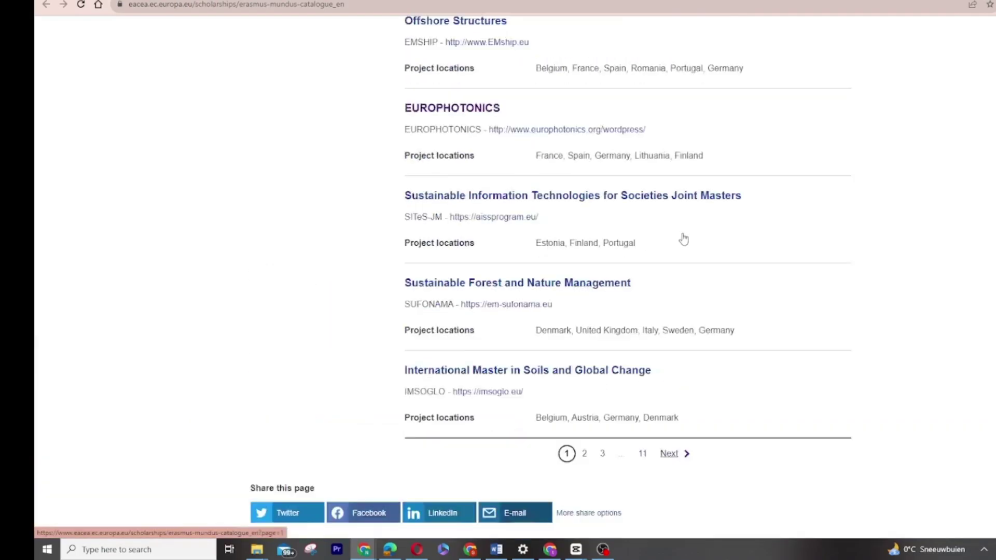
scroll(696, 237, "up", 6)
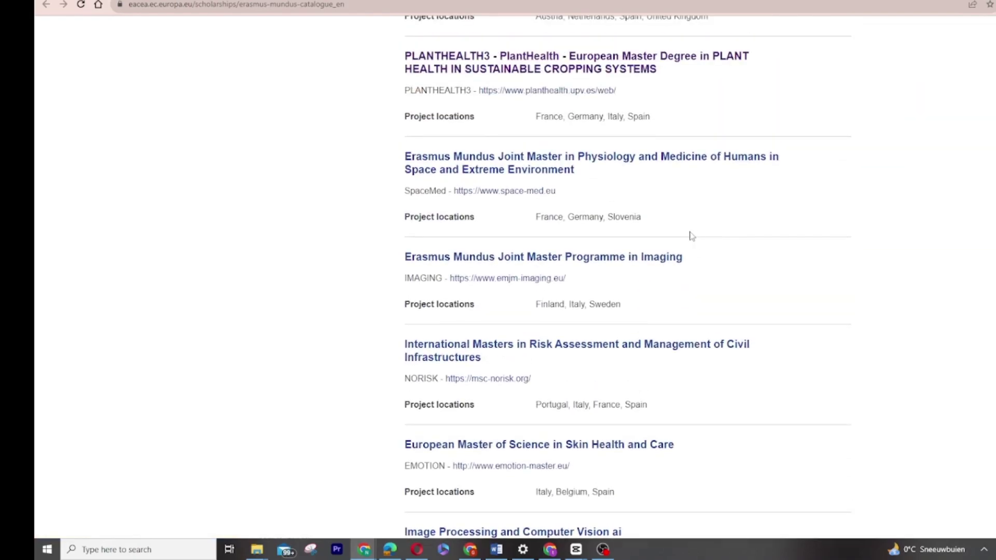
scroll(692, 236, "up", 4)
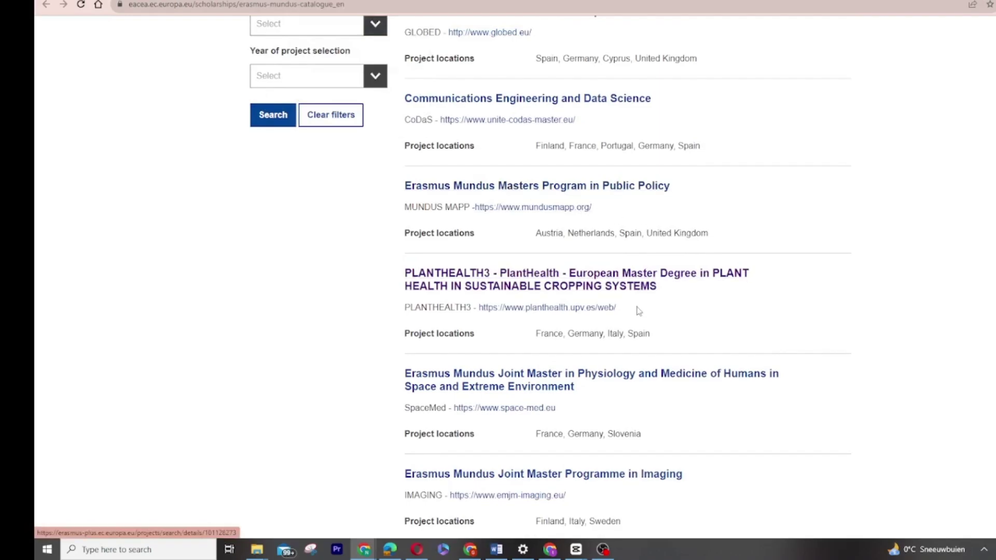
right_click(545, 275)
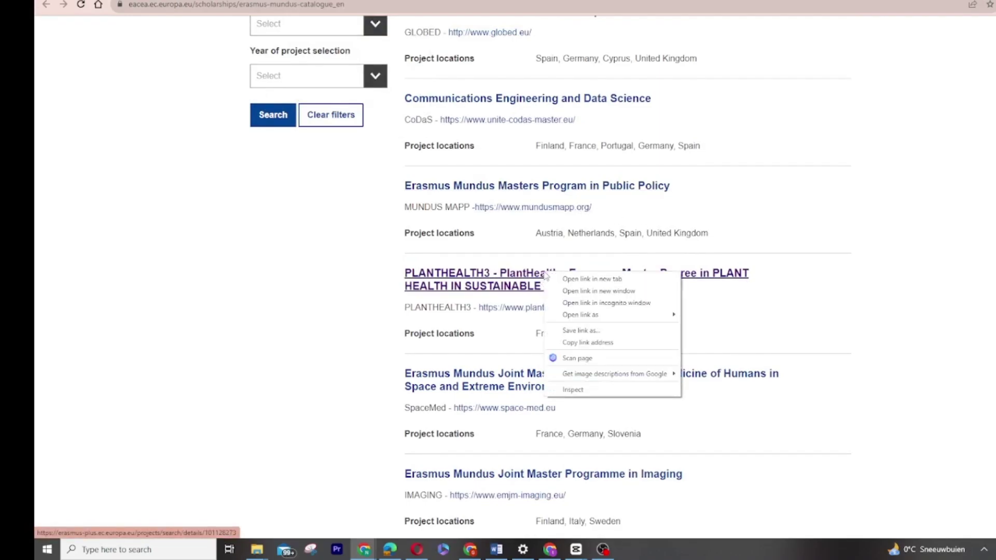
left_click(589, 280)
Open the EUROPHOTONICS programme website in a new tab.
scroll(574, 154, "down", 10)
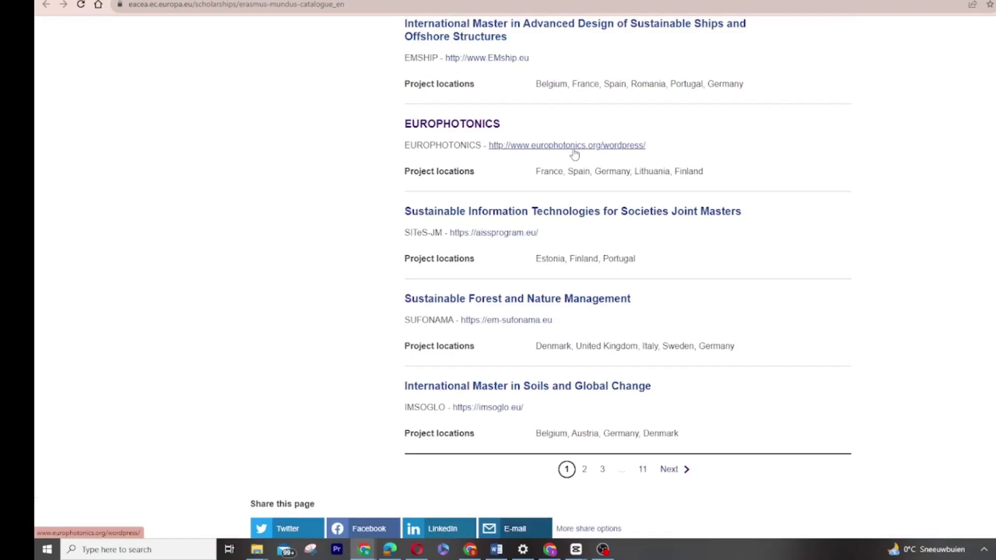
right_click(574, 154)
left_click(598, 156)
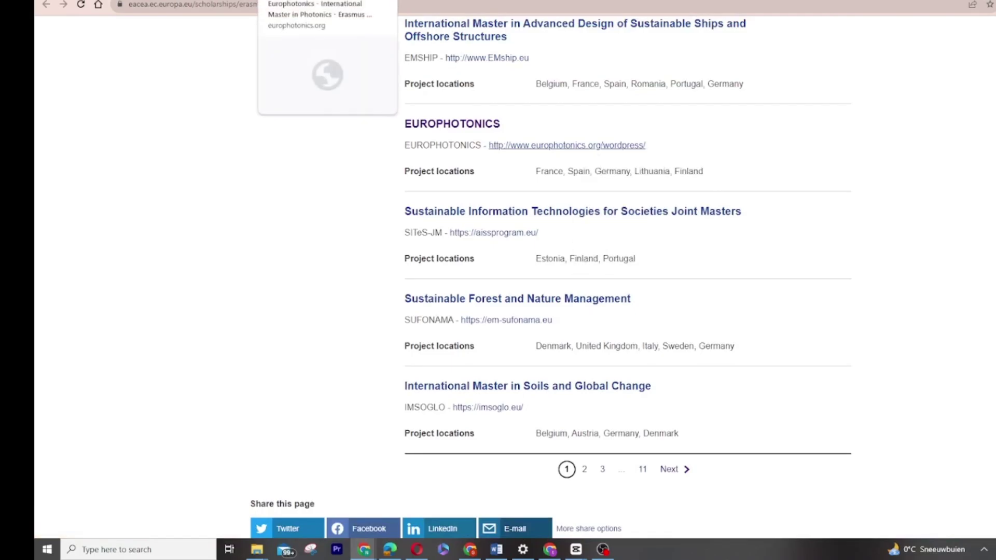
Switch to the newly opened EUROPHOTONICS website and skim its home page.
left_click(328, 1)
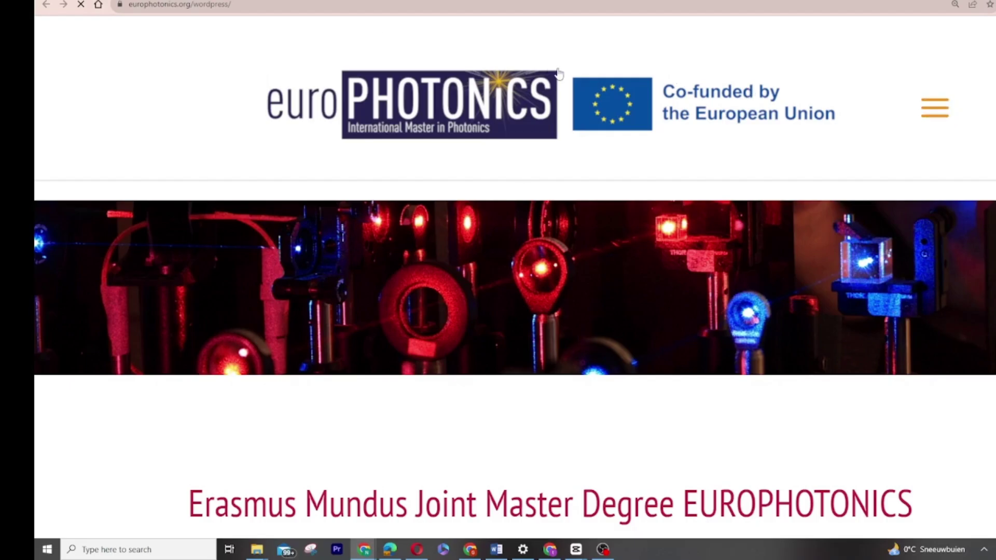
scroll(653, 256, "down", 10)
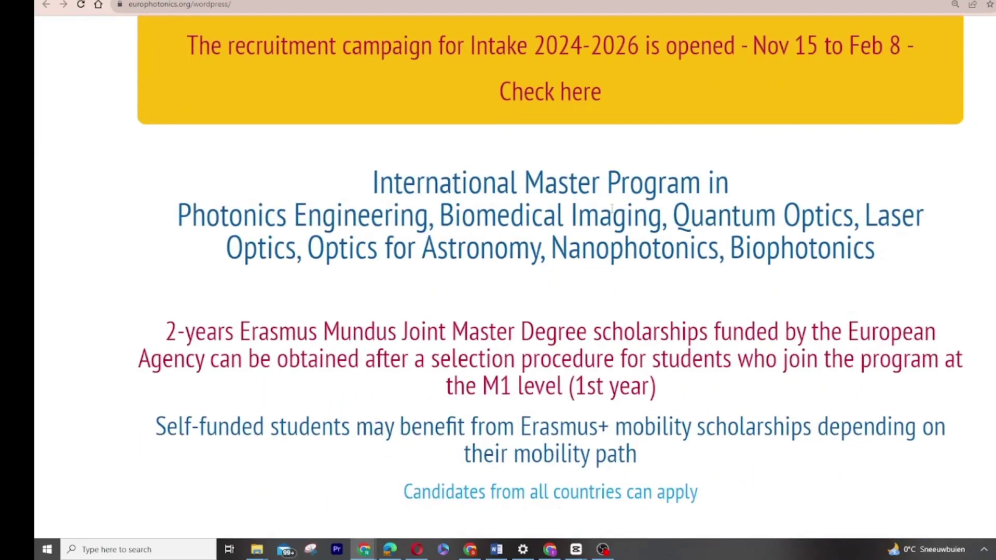
scroll(598, 157, "down", 15)
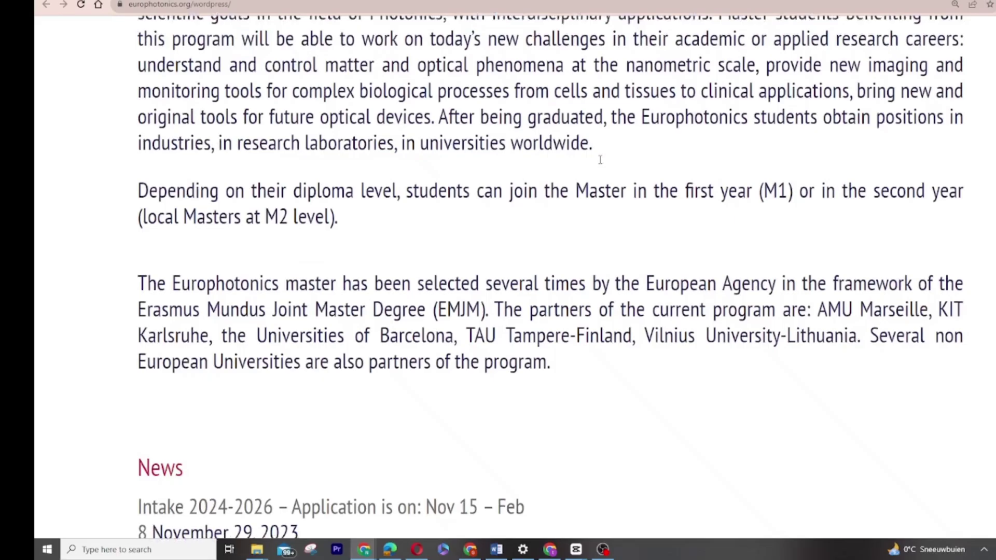
scroll(600, 160, "down", 10)
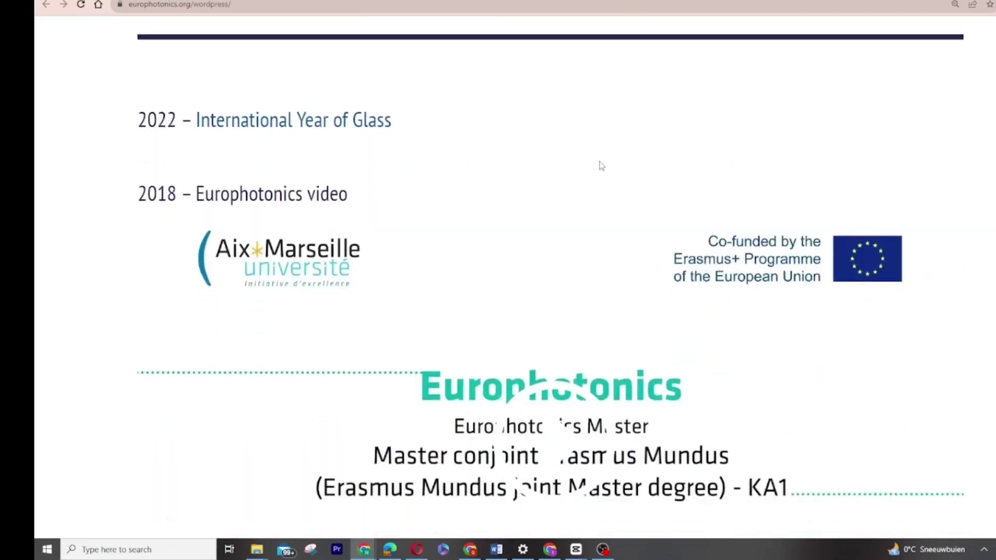
scroll(602, 165, "up", 6)
scroll(606, 165, "up", 15)
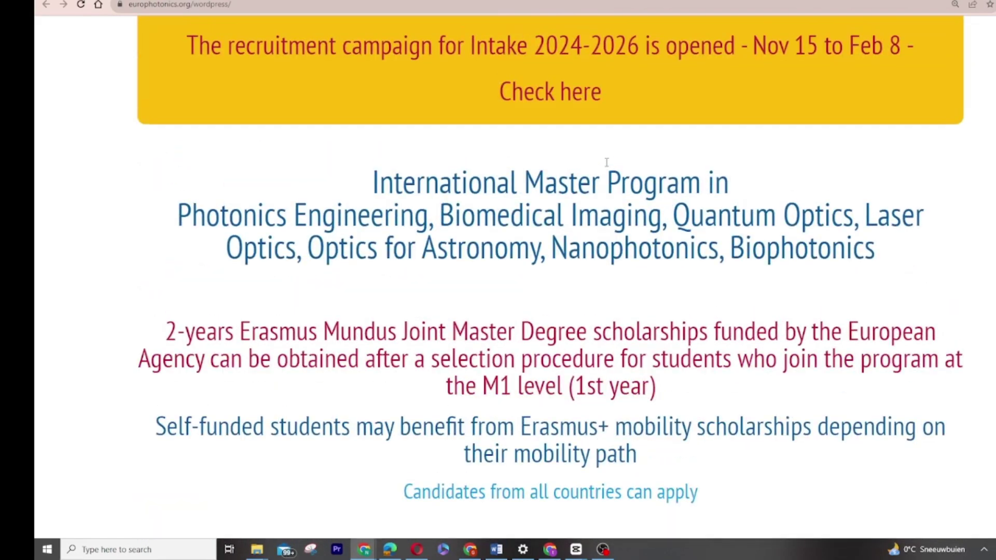
scroll(606, 165, "up", 7)
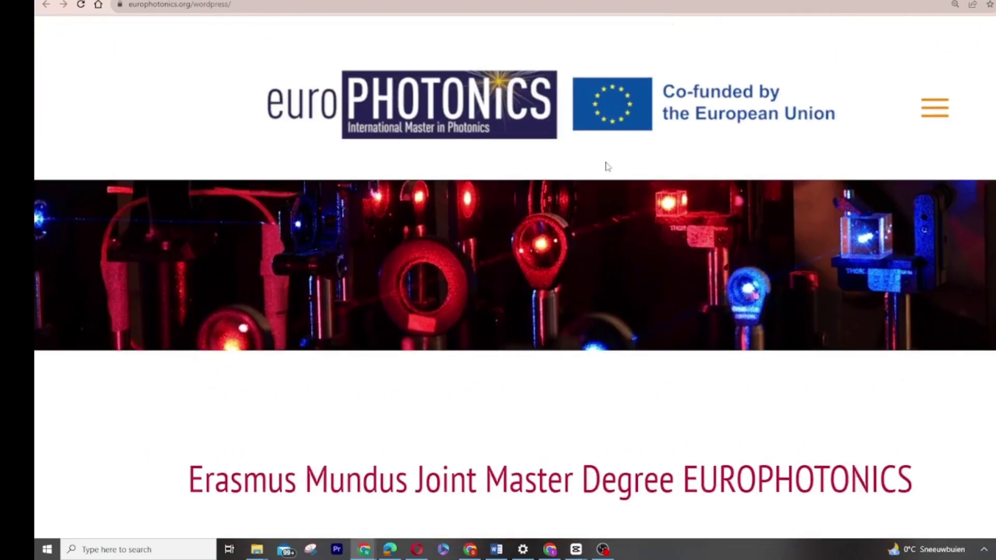
Open the site's page list and browse to the How to apply page.
left_click(931, 110)
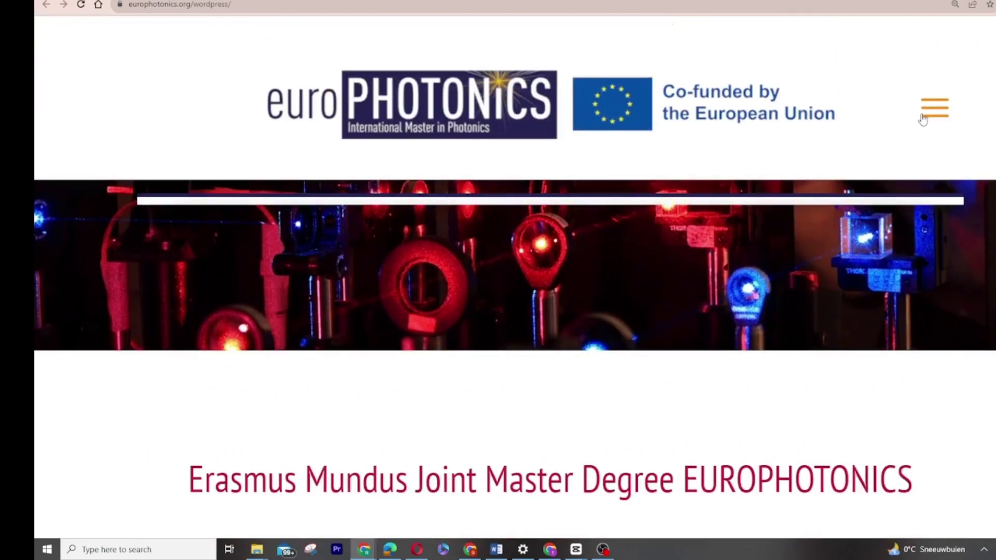
scroll(384, 317, "down", 1)
scroll(385, 313, "down", 4)
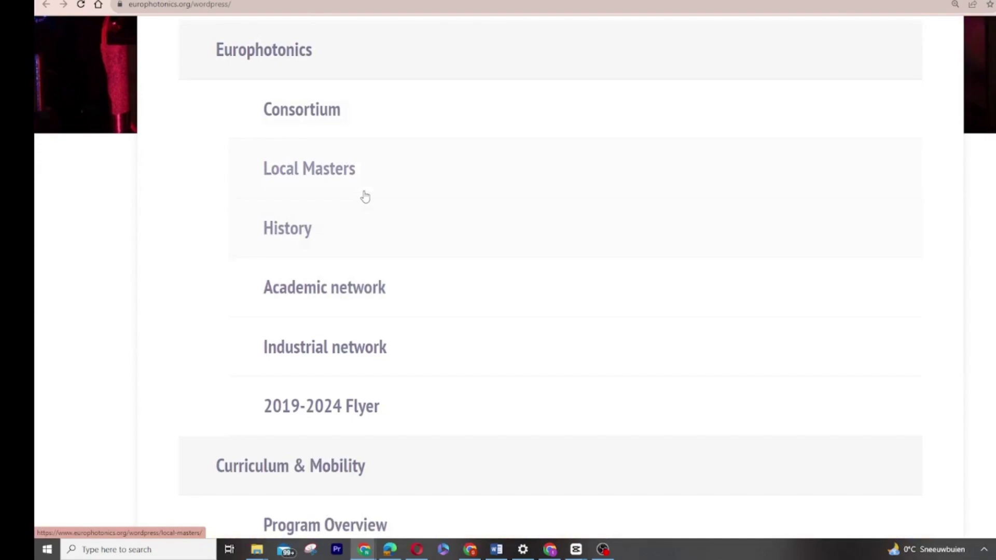
scroll(363, 196, "down", 5)
scroll(367, 215, "up", 9)
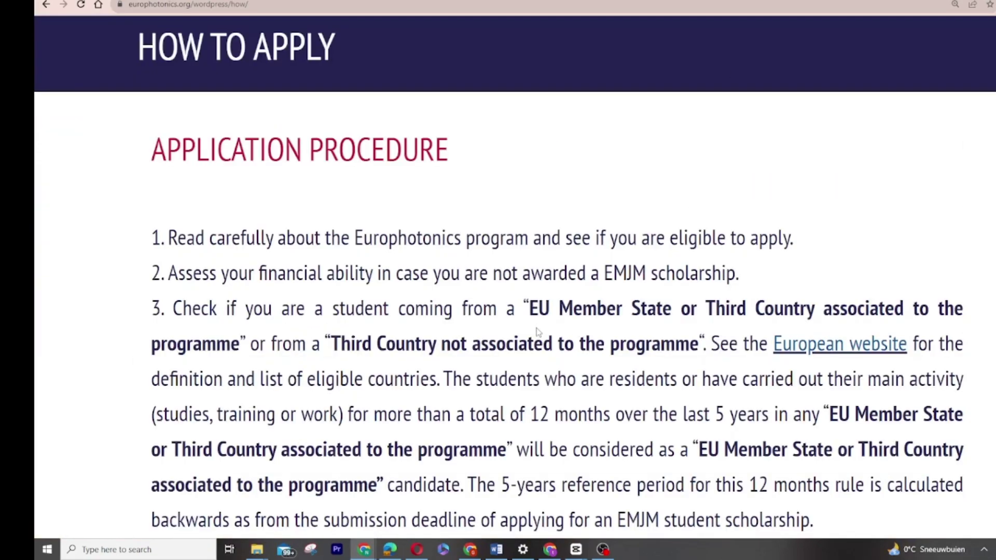
scroll(427, 266, "up", 3)
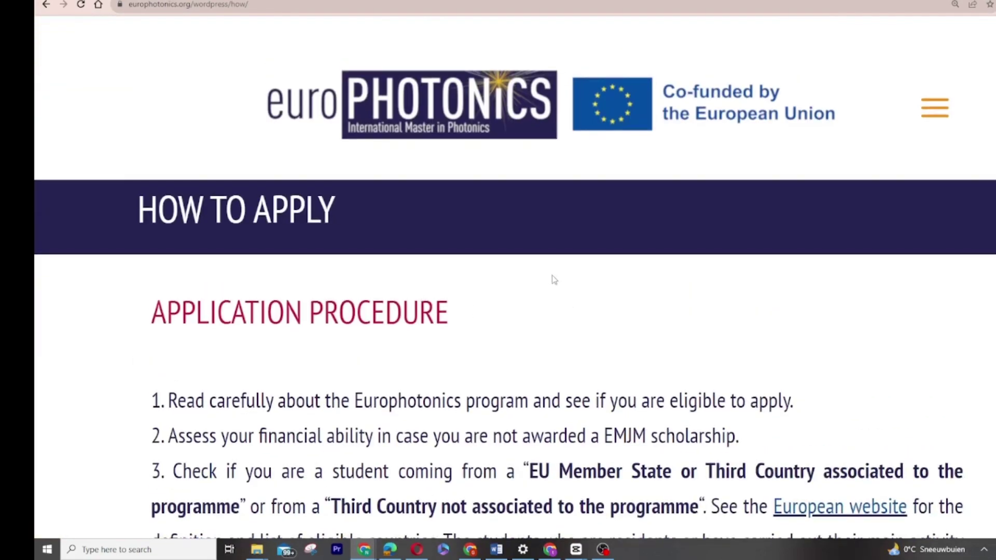
scroll(556, 291, "down", 2)
scroll(506, 223, "up", 2)
scroll(508, 239, "down", 5)
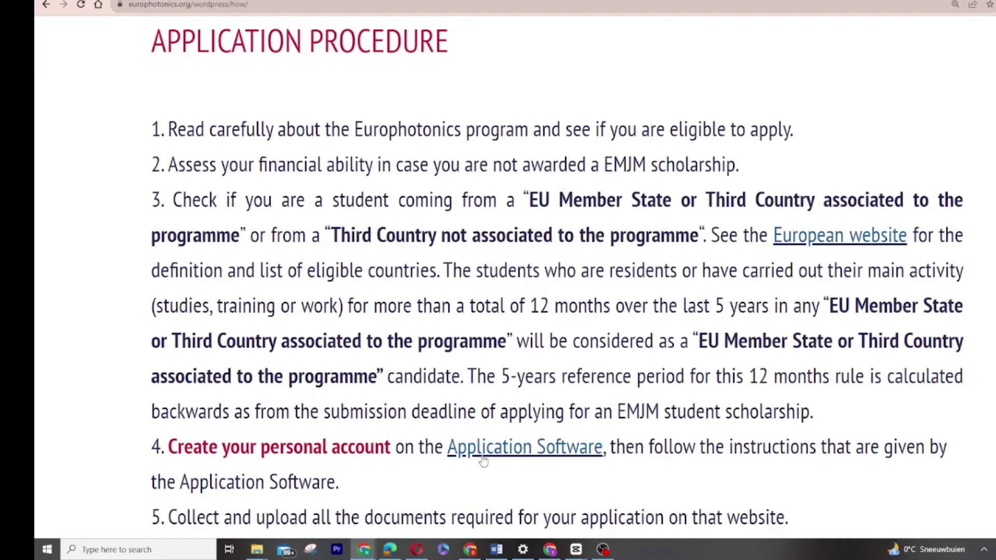
Read through the Required Documents list, then return up to APPLY HERE.
scroll(716, 386, "down", 2)
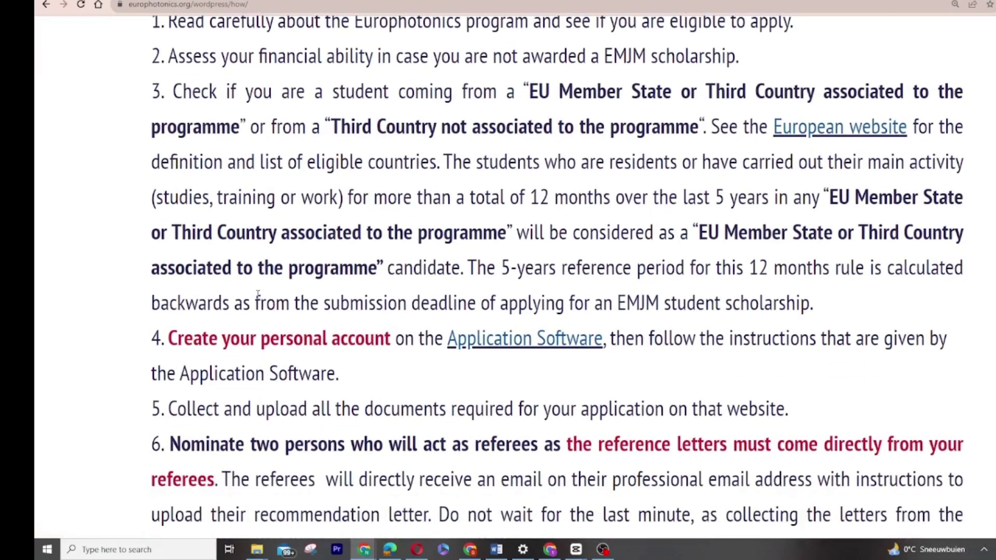
scroll(264, 293, "down", 4)
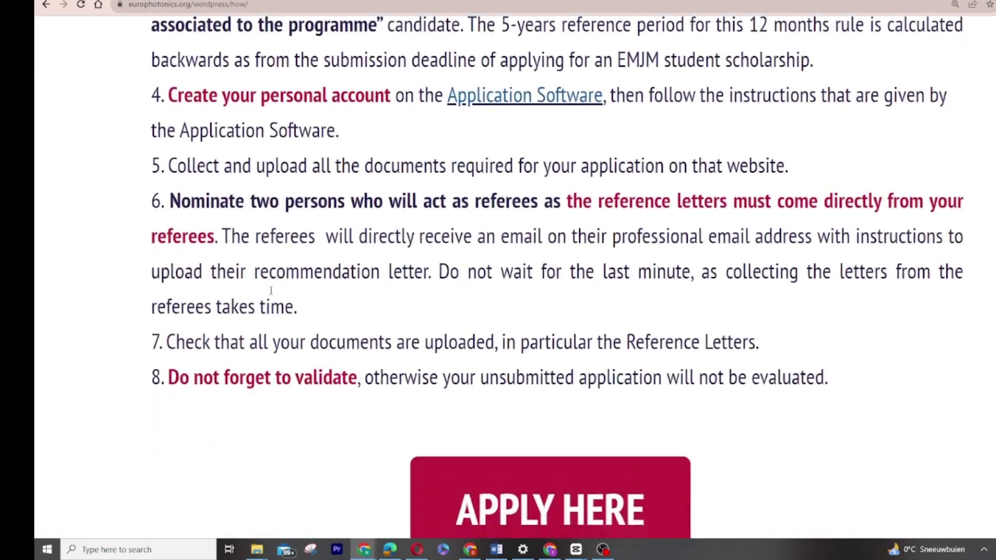
scroll(431, 302, "down", 2)
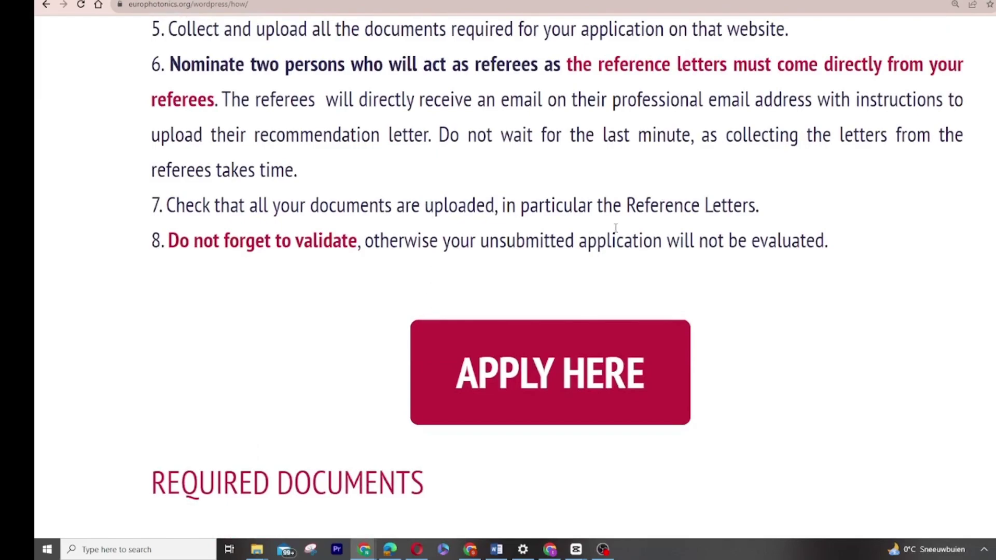
scroll(619, 232, "down", 9)
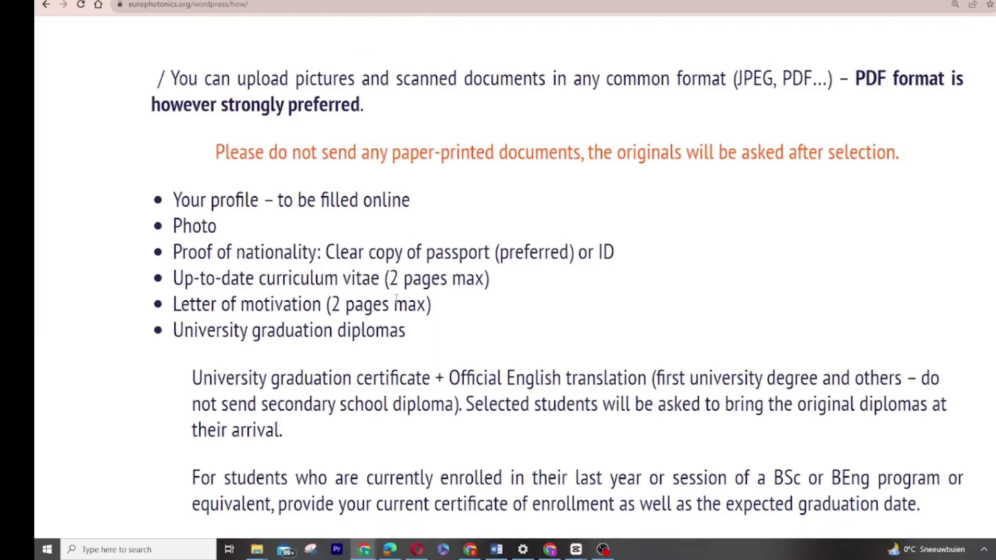
scroll(396, 297, "down", 10)
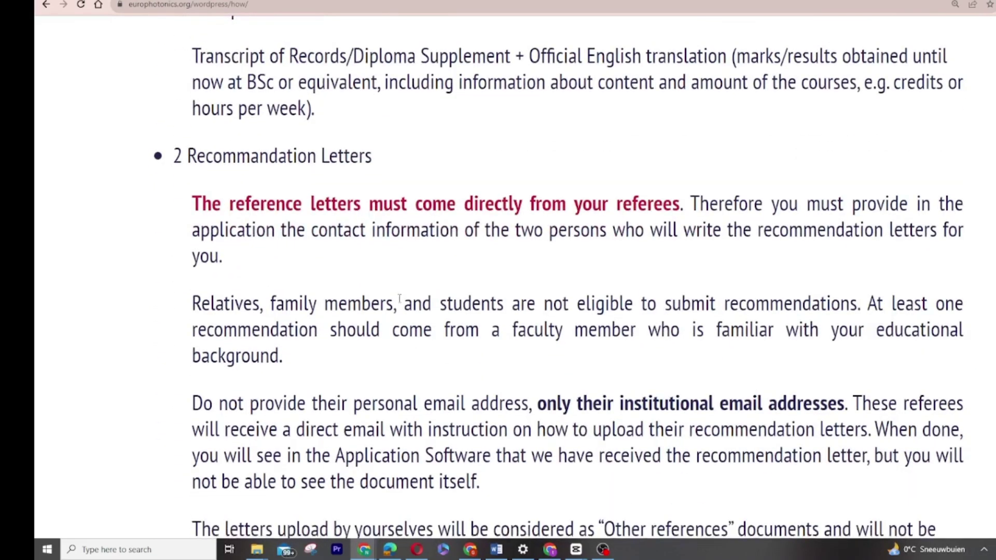
scroll(399, 299, "down", 19)
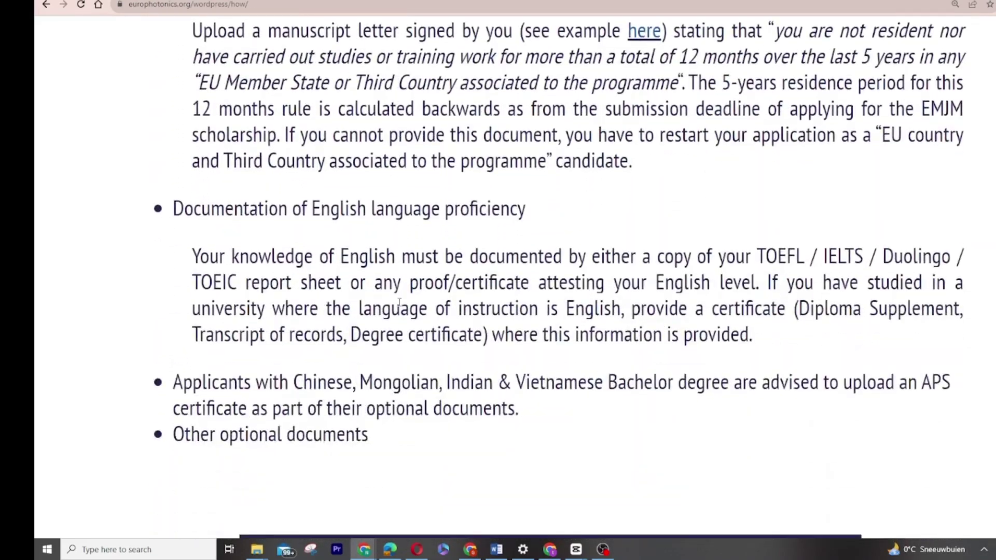
scroll(400, 303, "down", 9)
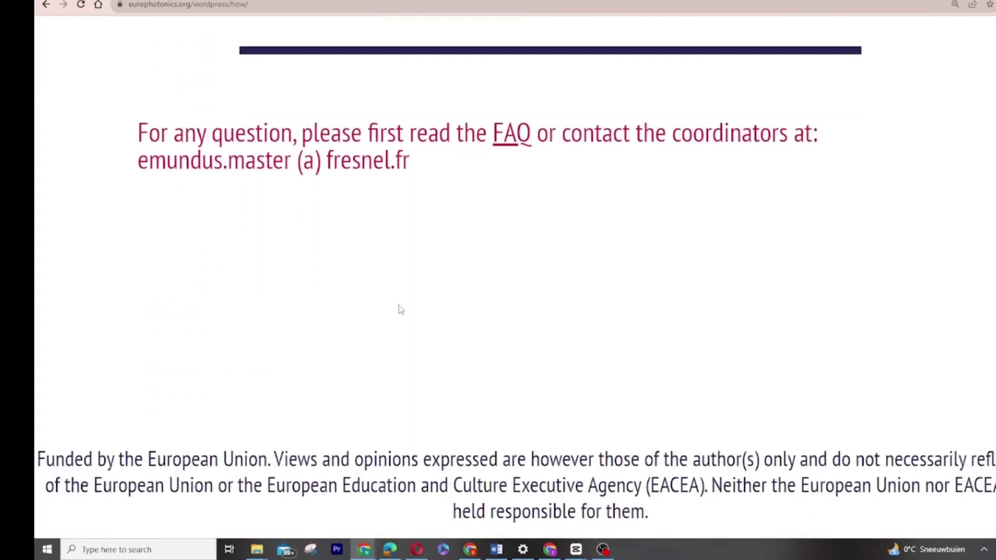
scroll(400, 309, "up", 20)
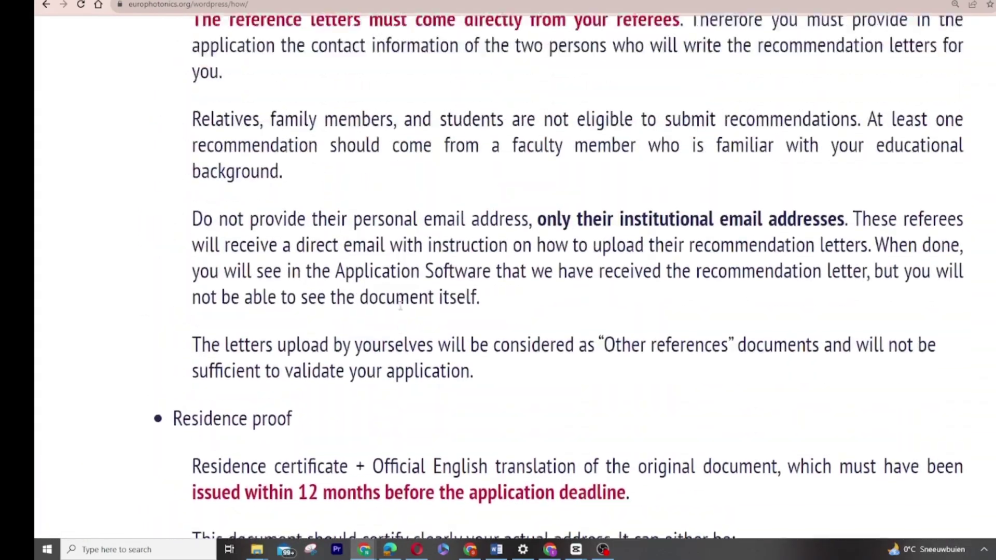
scroll(401, 308, "up", 16)
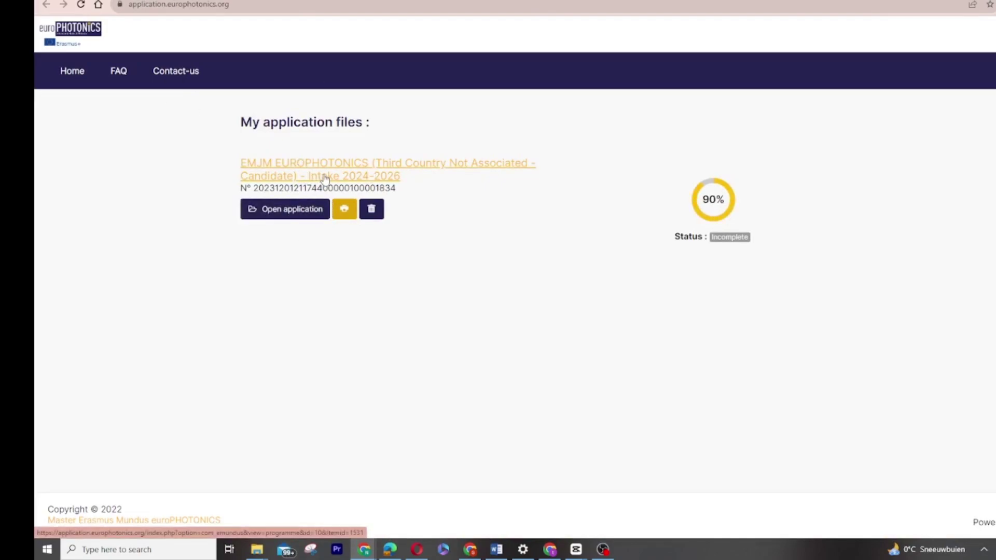
Open the saved EMJM EUROPHOTONICS Intake 2024-2026 application file.
left_click(290, 216)
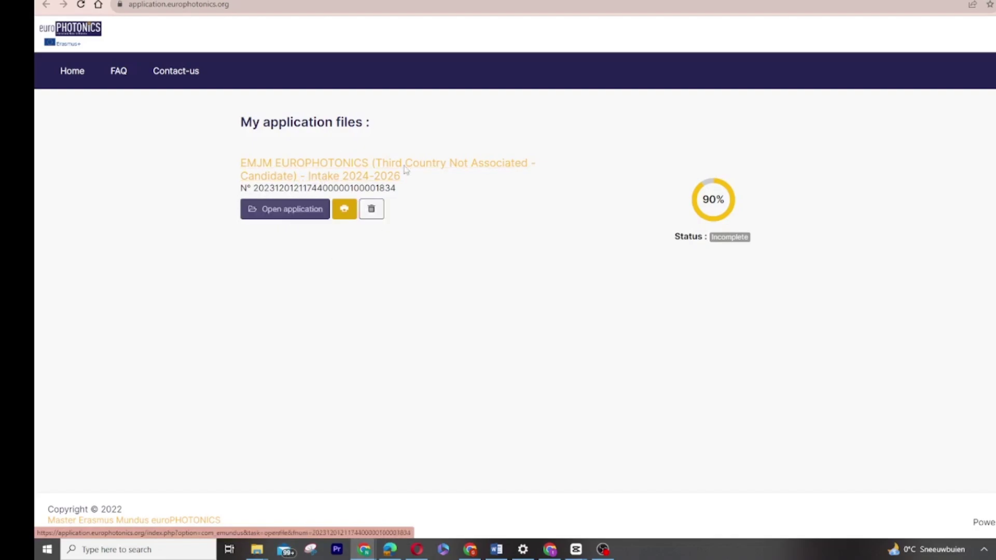
Open the Family status form and keep Rwanda, Republic of as nationality.
left_click(280, 210)
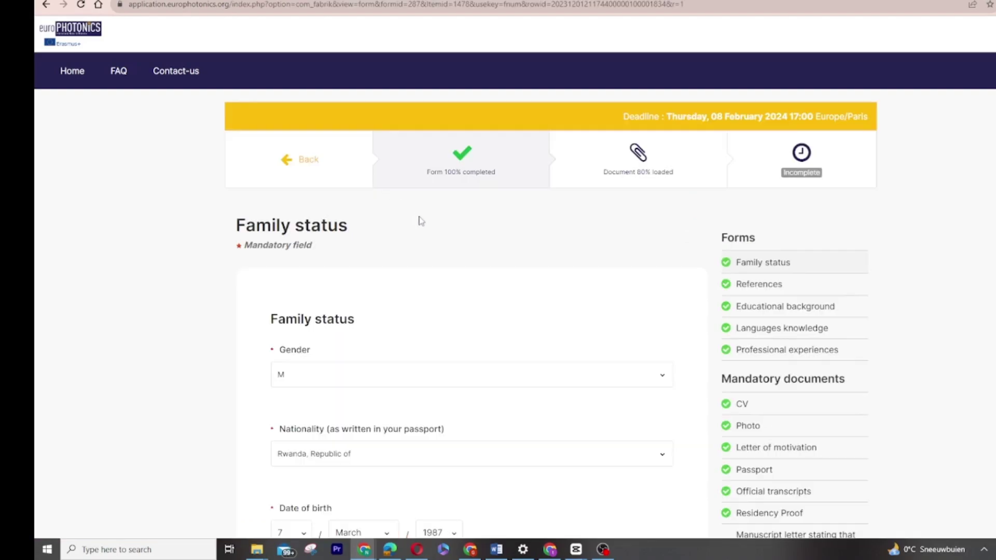
scroll(421, 222, "down", 18)
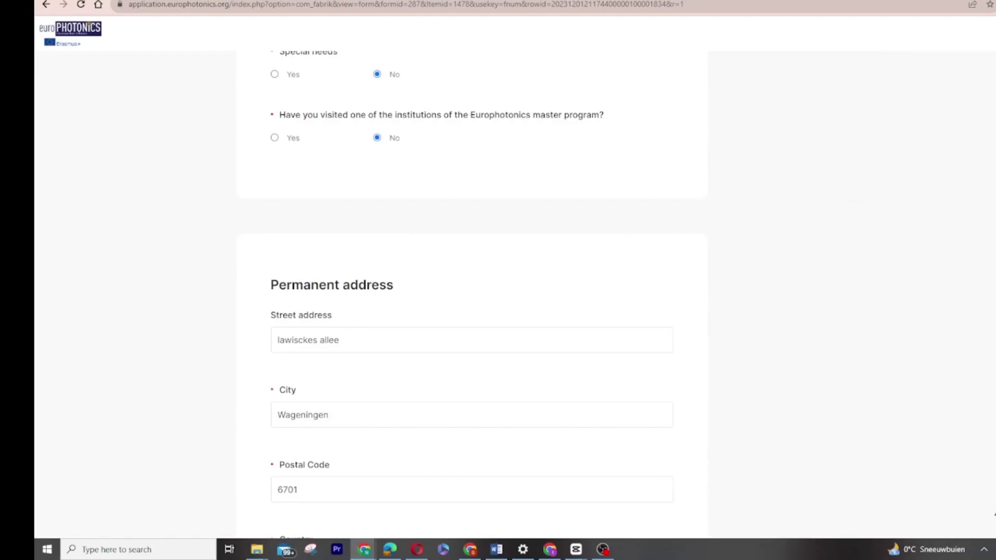
scroll(622, 231, "up", 20)
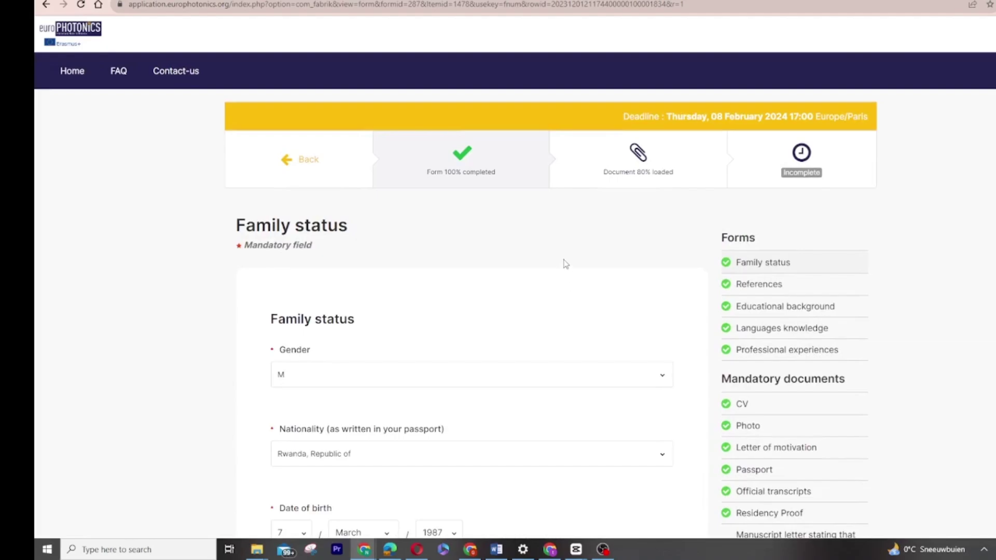
scroll(436, 259, "down", 3)
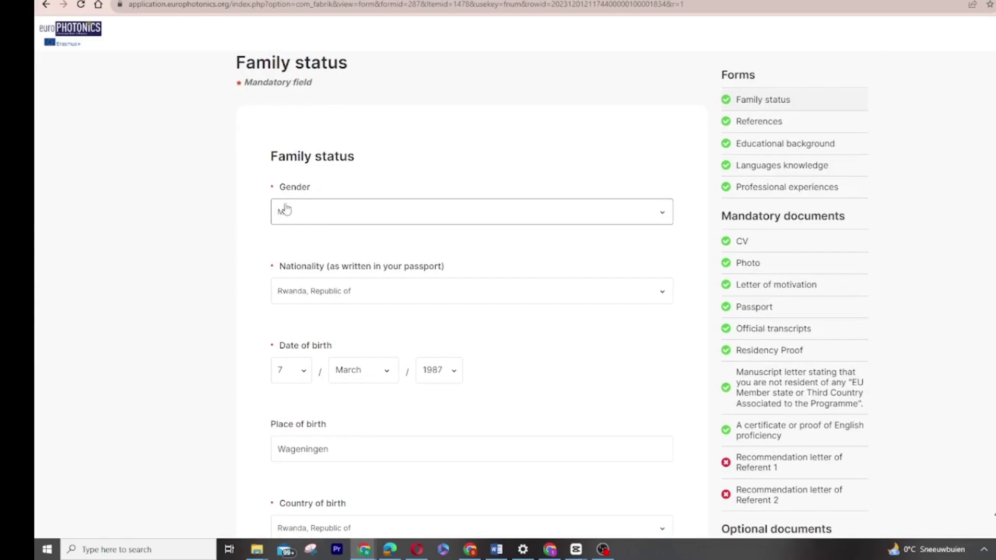
scroll(322, 221, "down", 2)
scroll(318, 236, "down", 1)
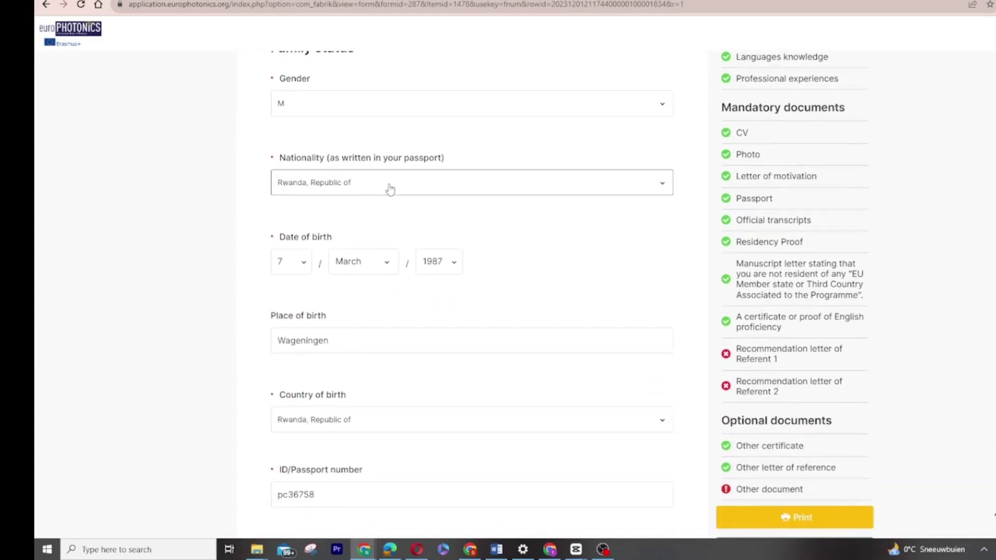
scroll(394, 187, "down", 2)
left_click(663, 128)
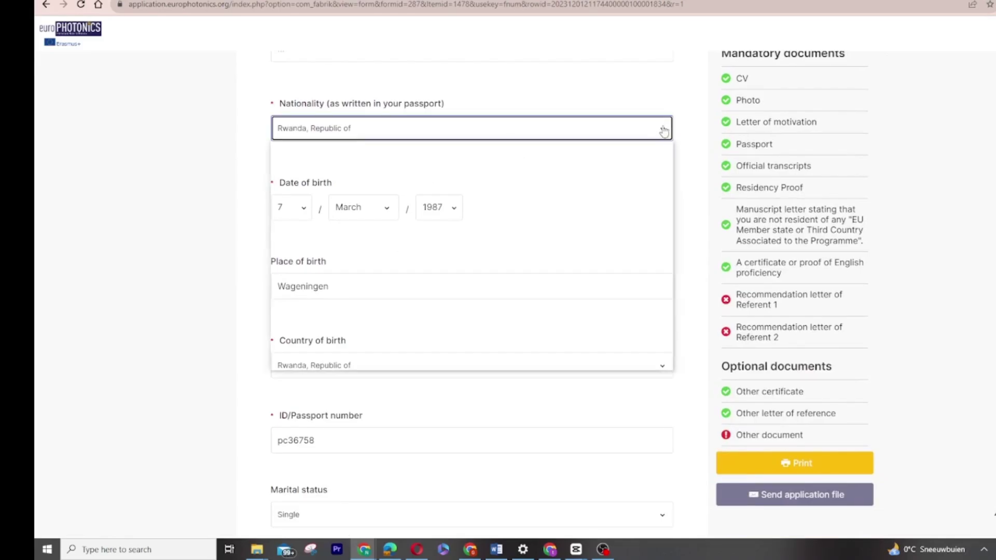
scroll(396, 222, "down", 6)
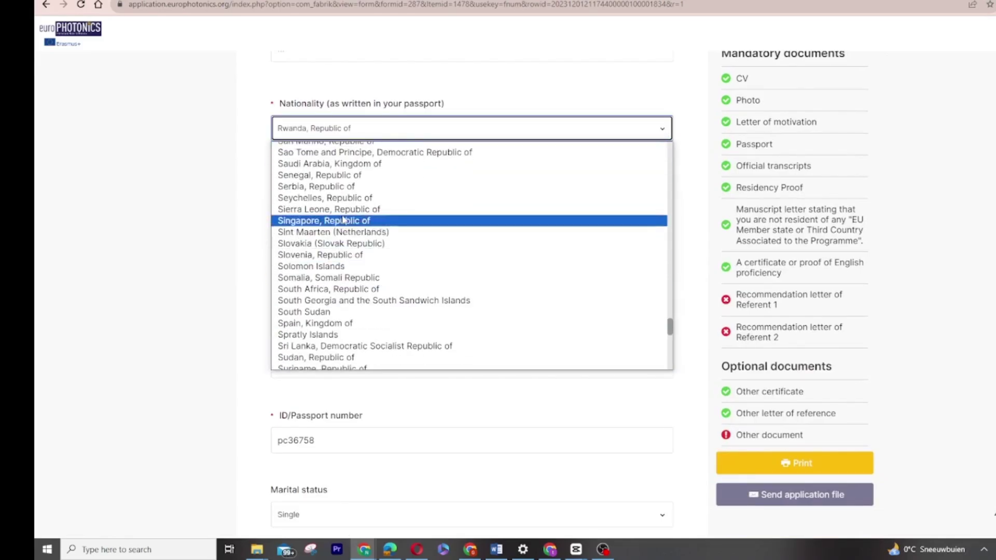
scroll(351, 210, "up", 3)
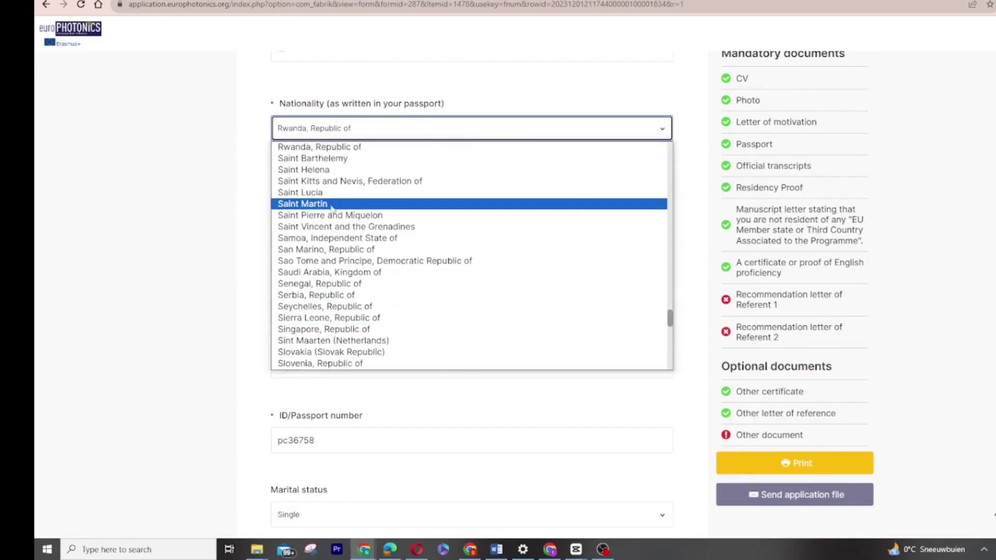
left_click(339, 148)
Set the birth year to 1999 and check the place of birth and passport number.
scroll(393, 244, "down", 1)
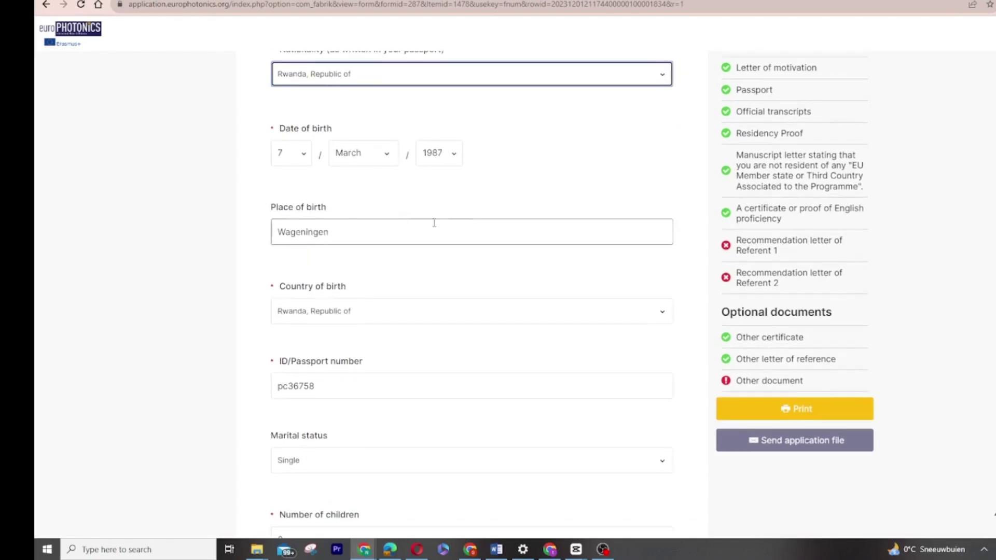
left_click(455, 152)
left_click(429, 253)
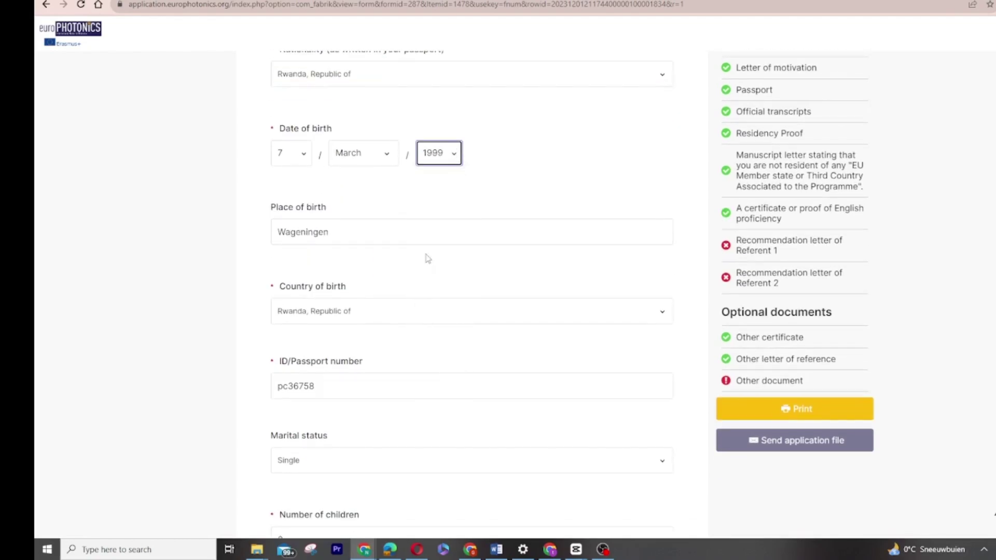
scroll(460, 217, "down", 2)
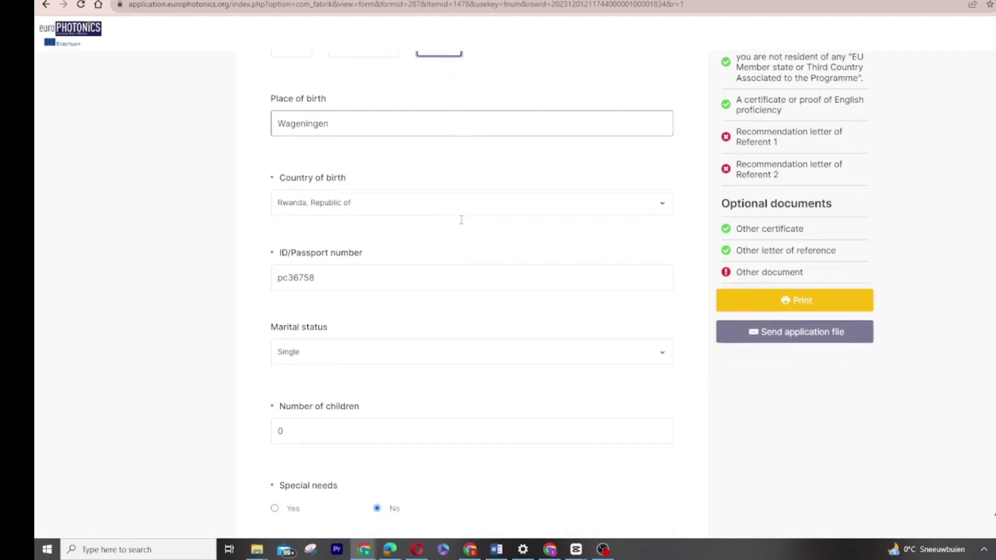
left_click(337, 123)
scroll(340, 145, "down", 1)
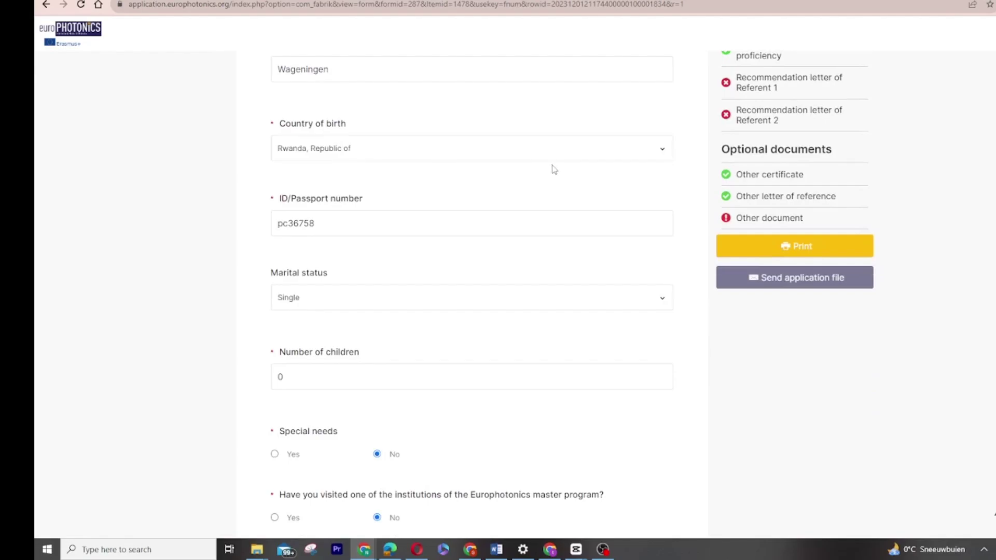
scroll(551, 177, "down", 2)
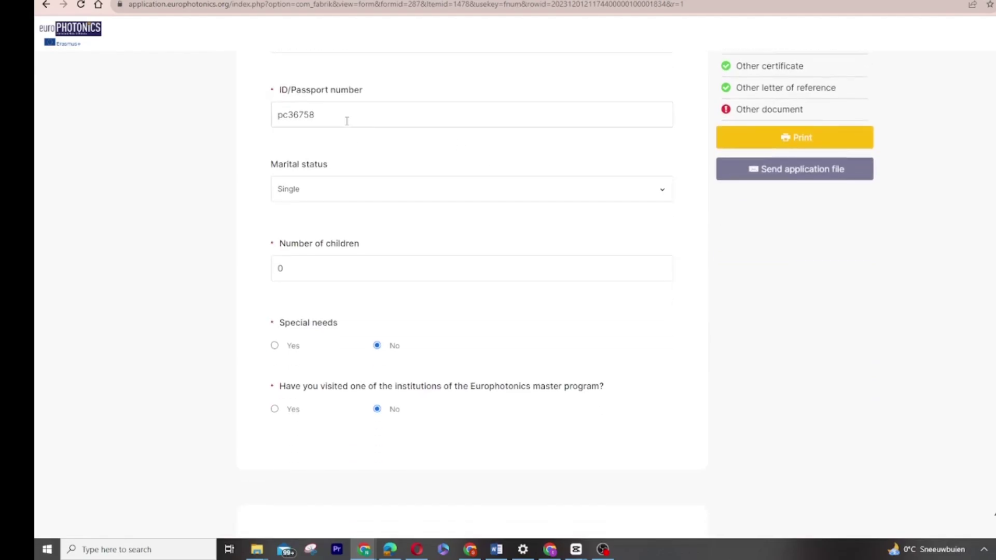
left_click(315, 114)
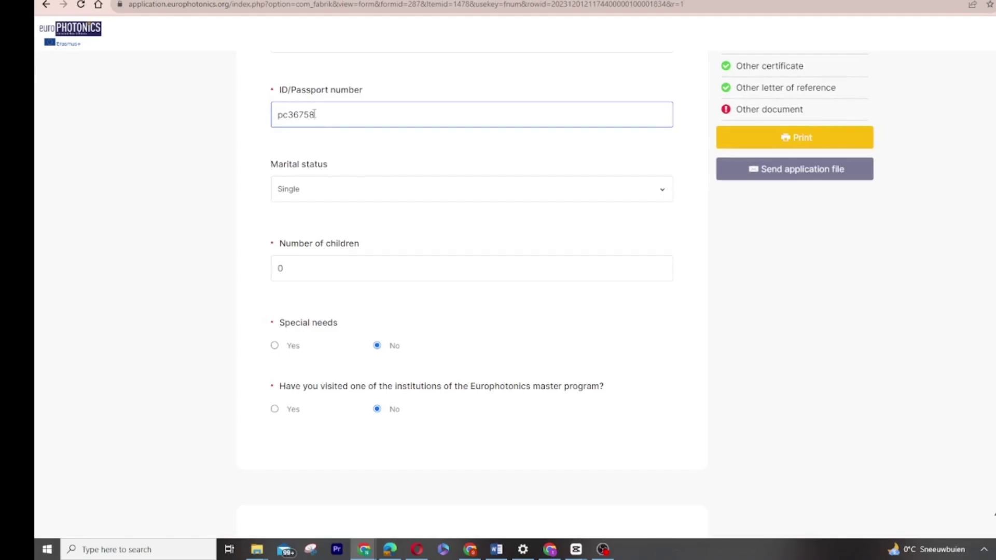
scroll(391, 183, "down", 1)
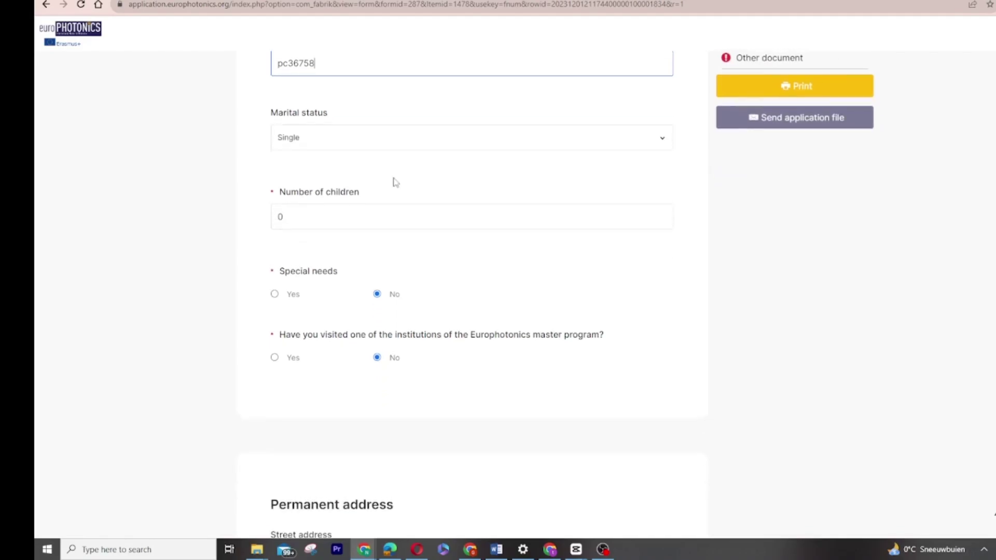
Keep marital status as Single and special needs set to No.
left_click(380, 143)
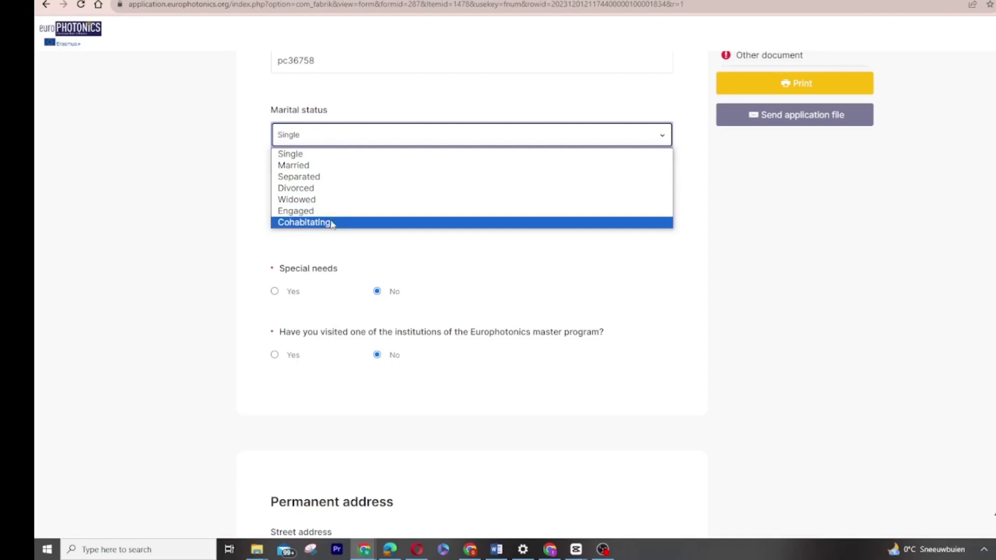
left_click(135, 156)
scroll(341, 201, "down", 2)
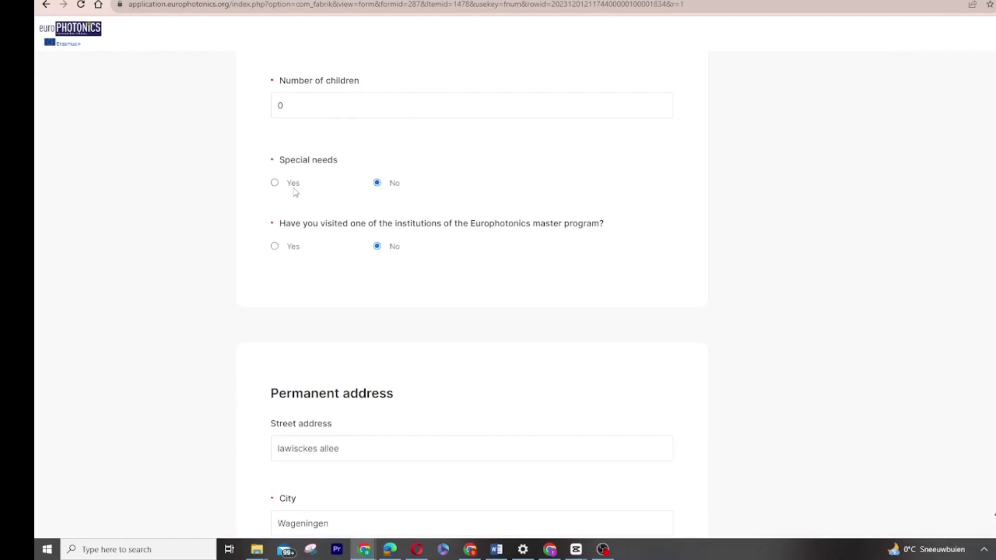
left_click(274, 184)
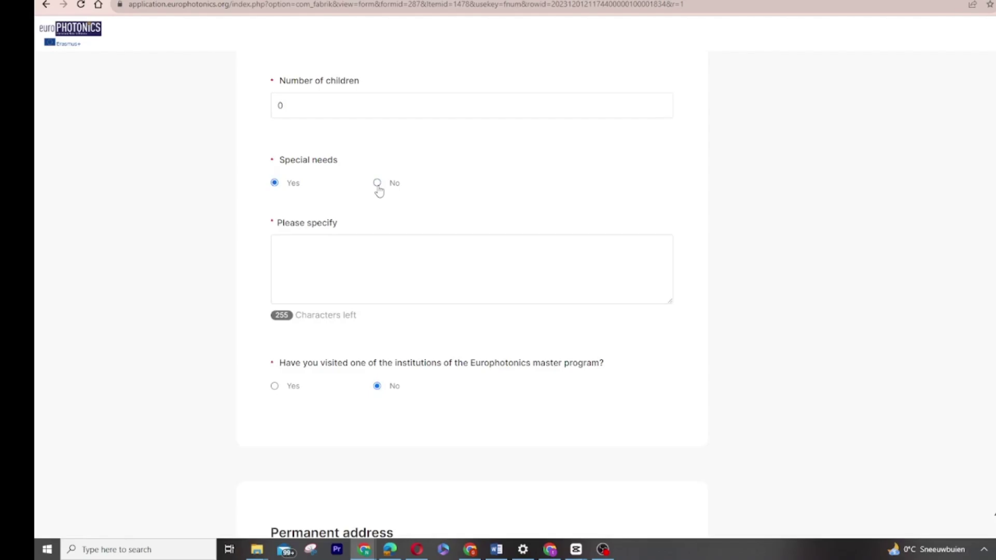
left_click(300, 241)
left_click(376, 184)
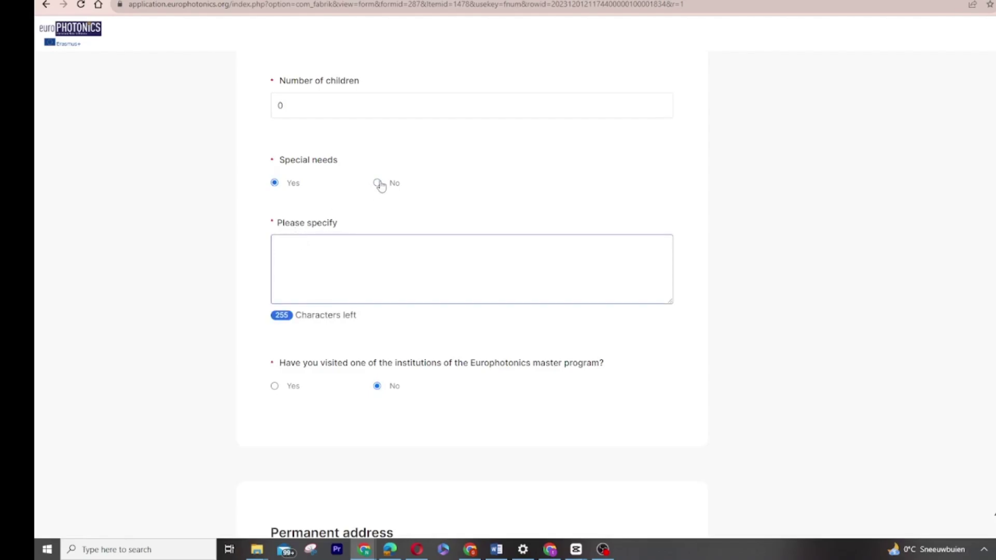
scroll(500, 192, "down", 2)
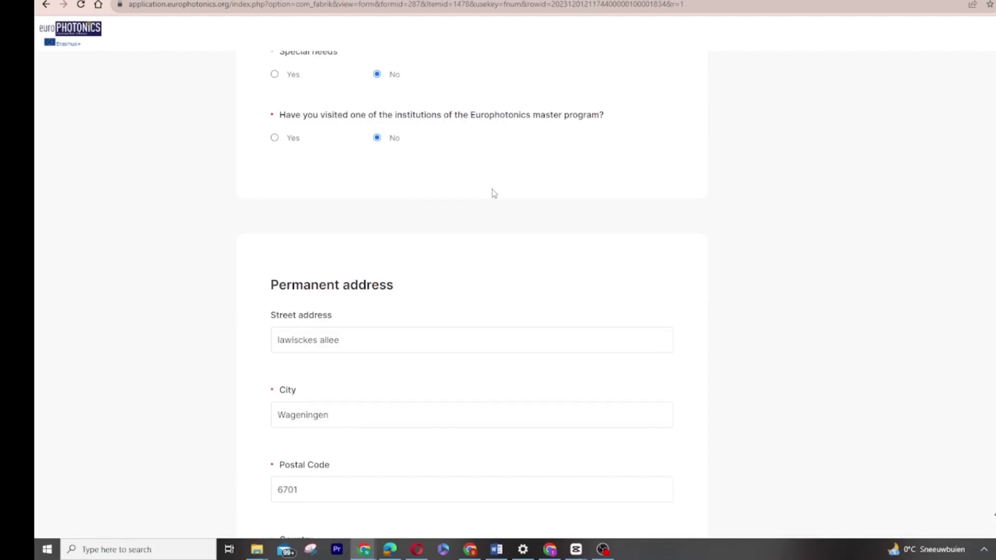
scroll(494, 193, "down", 1)
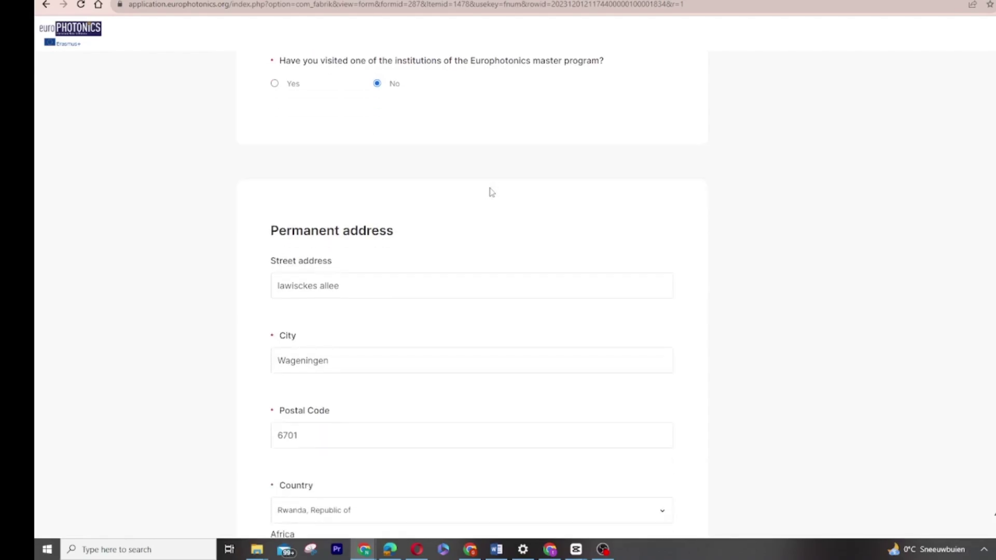
scroll(285, 91, "up", 2)
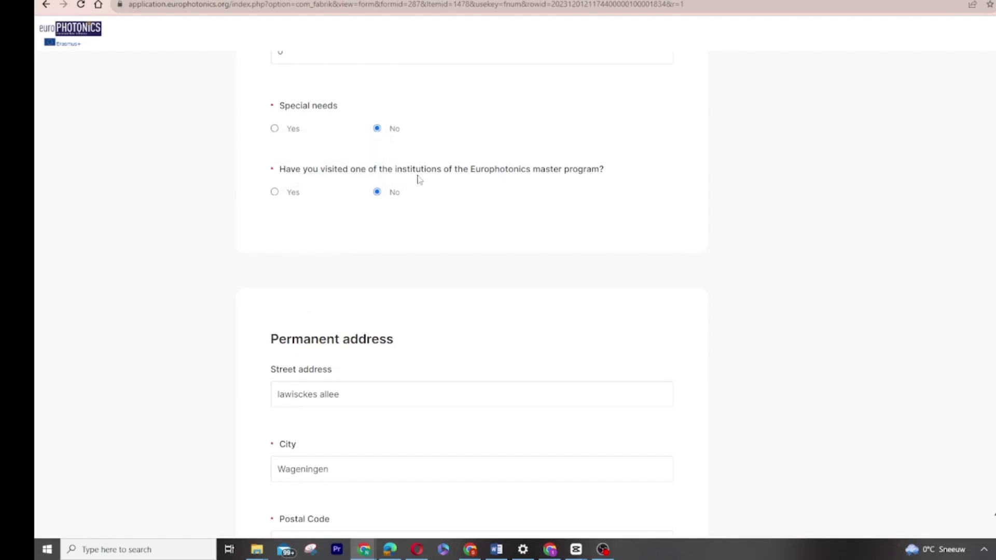
scroll(420, 196, "down", 5)
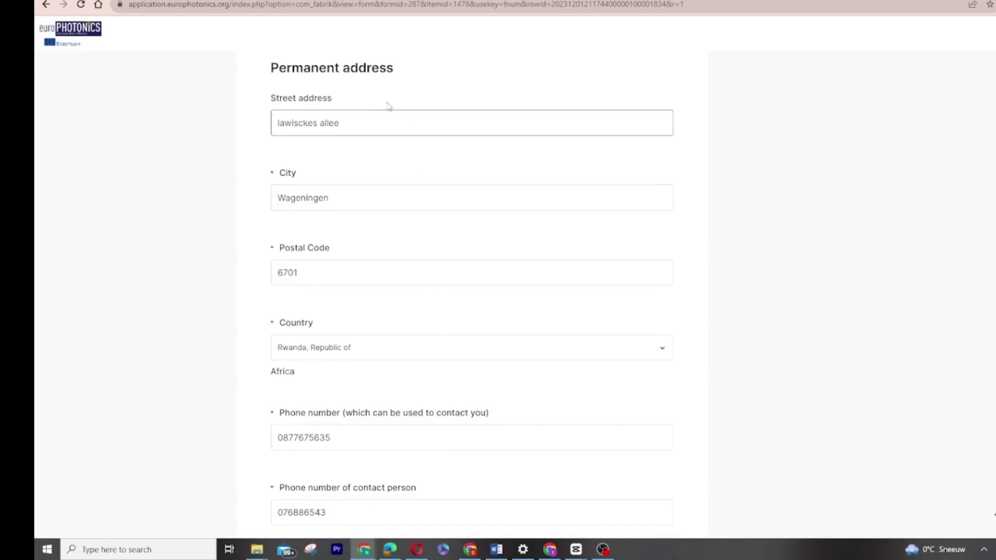
left_click_drag(273, 64, 343, 519)
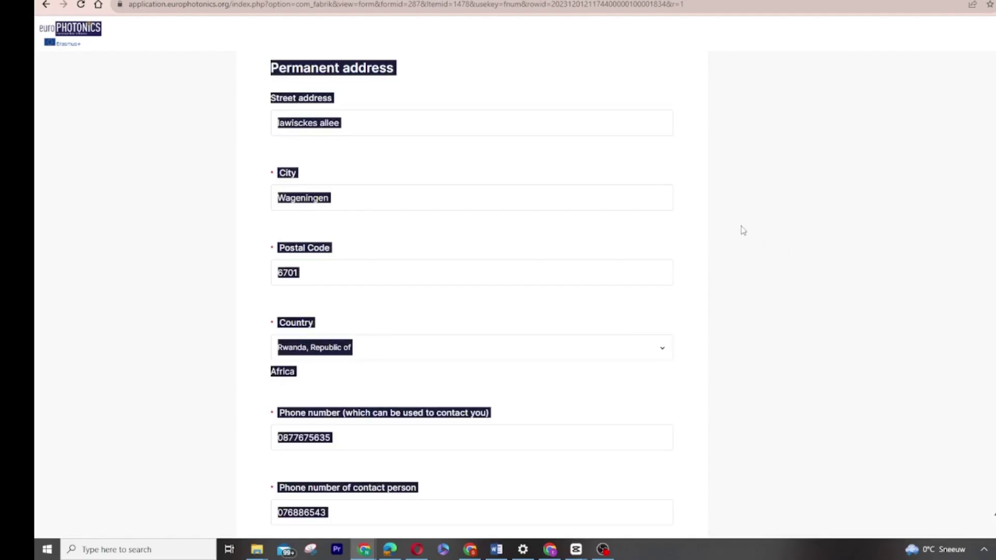
left_click(721, 237)
scroll(328, 71, "down", 1)
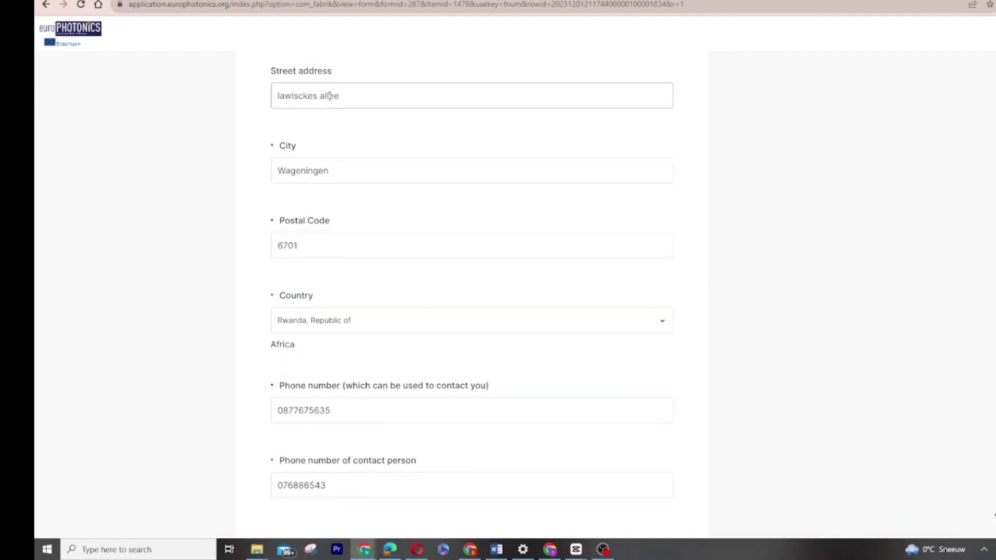
scroll(322, 100, "up", 2)
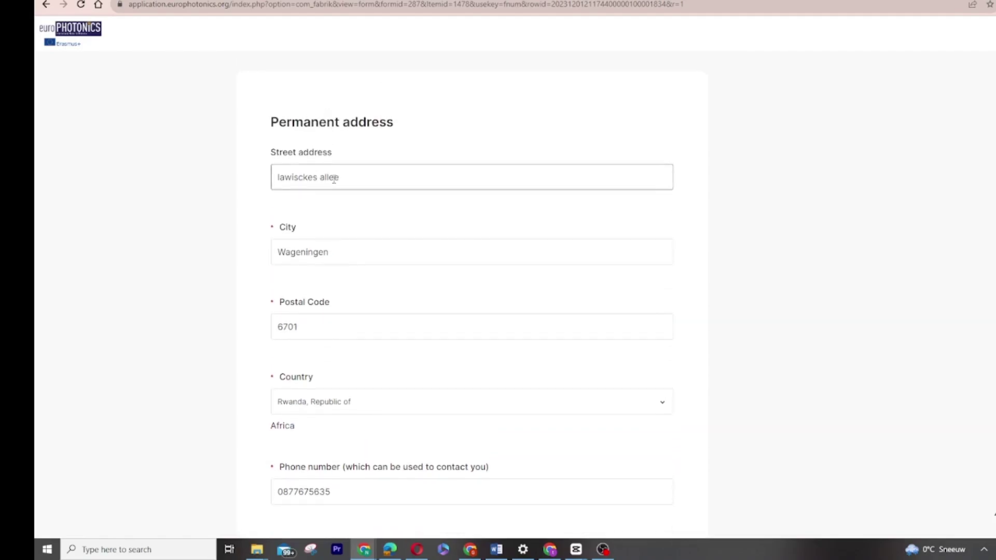
scroll(332, 178, "down", 1)
scroll(330, 210, "down", 2)
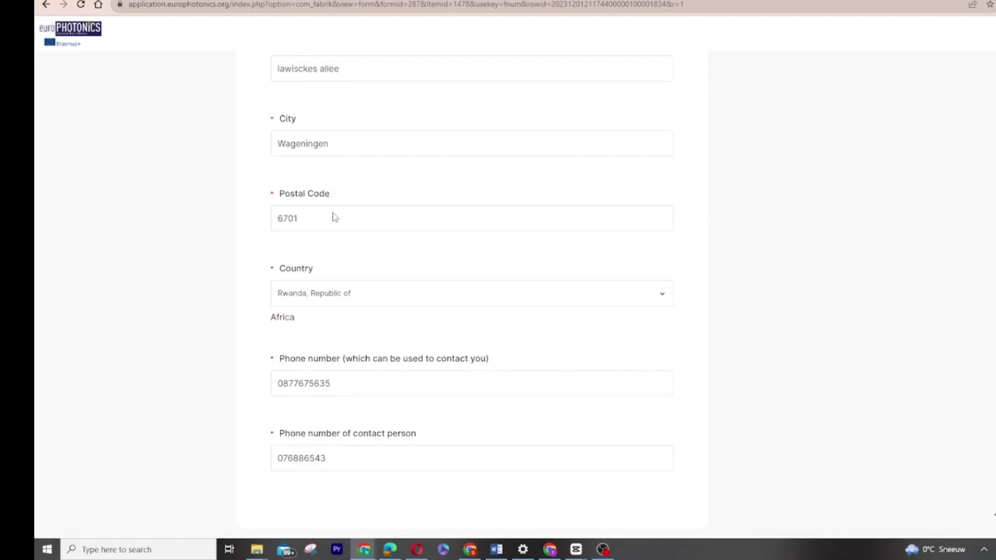
left_click(310, 169)
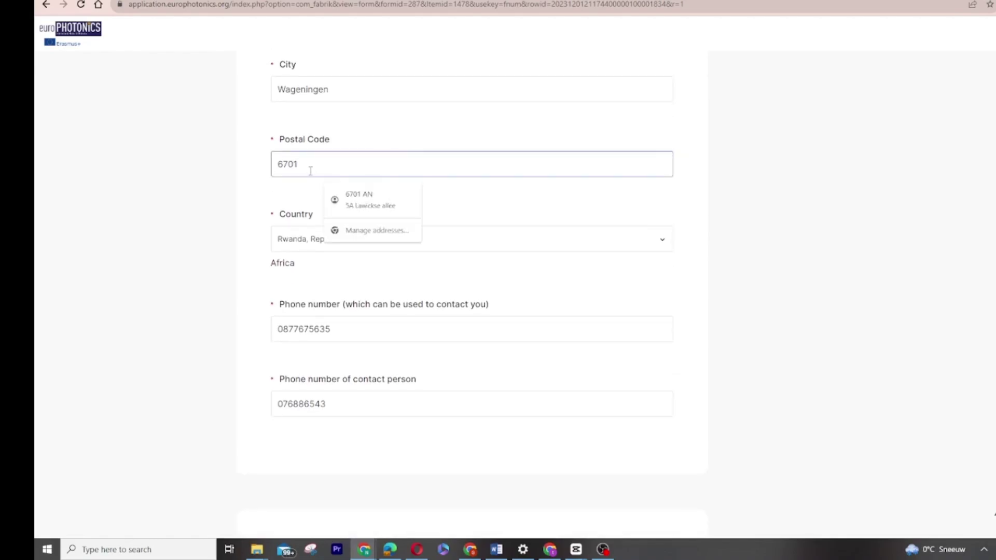
left_click(219, 182)
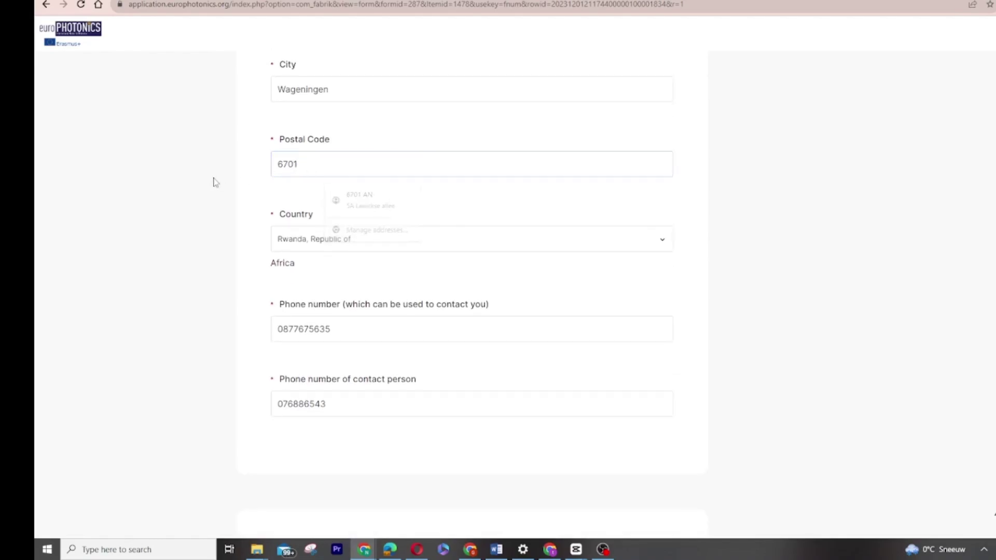
scroll(357, 223, "down", 2)
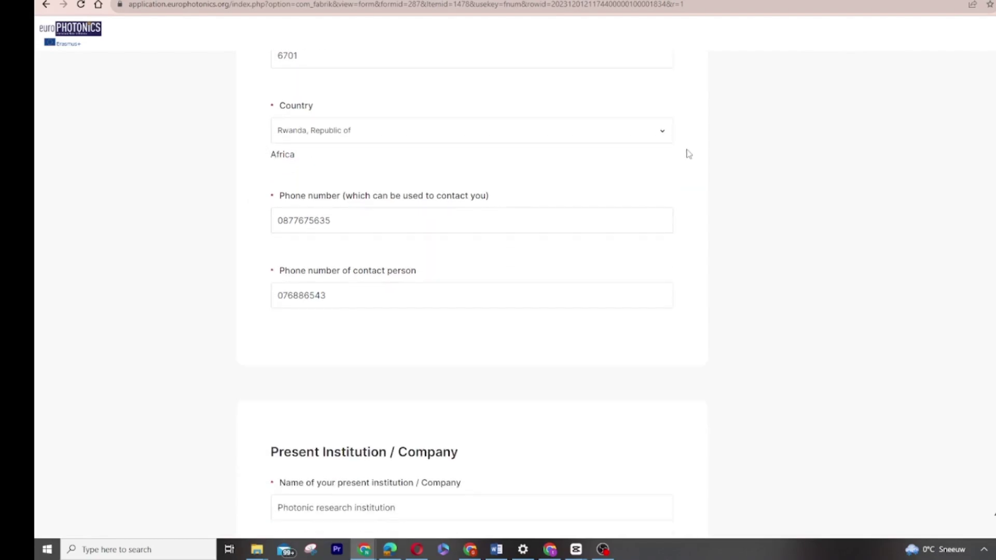
left_click(661, 131)
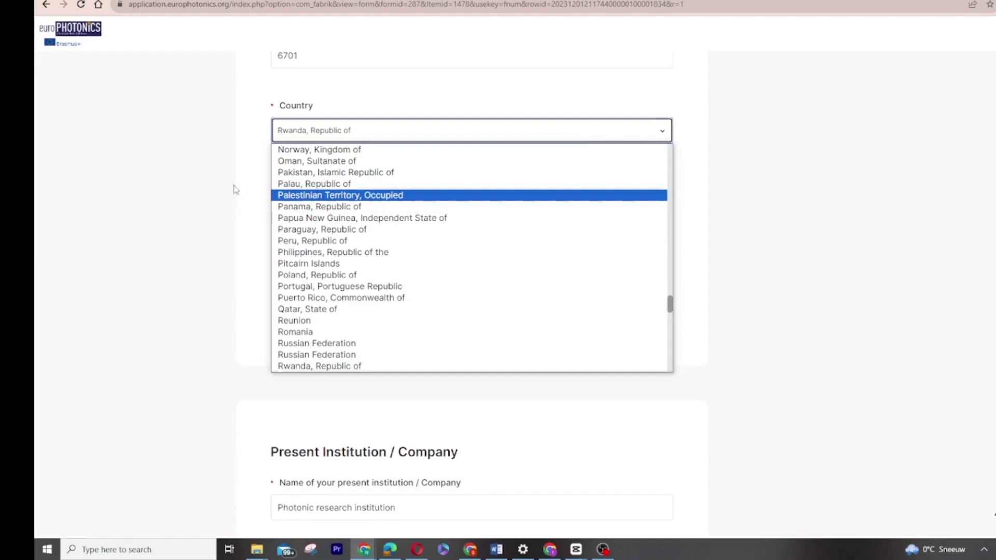
left_click(196, 181)
scroll(361, 175, "down", 1)
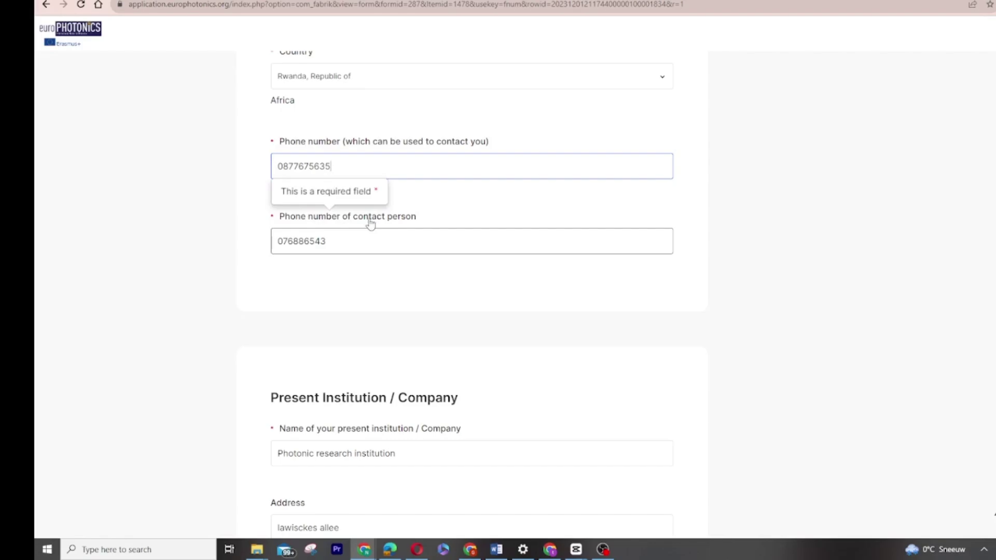
left_click_drag(344, 234, 430, 218)
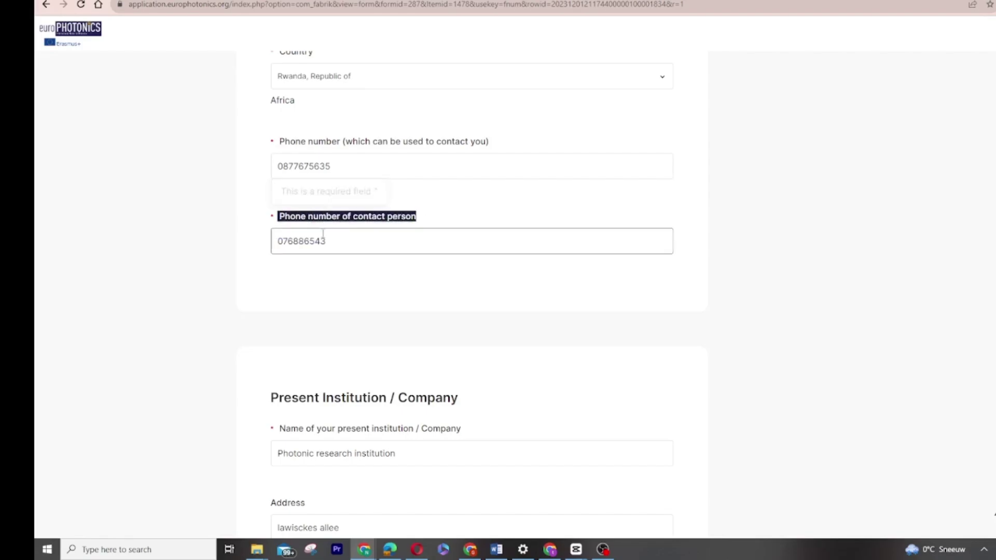
left_click_drag(353, 243, 271, 229)
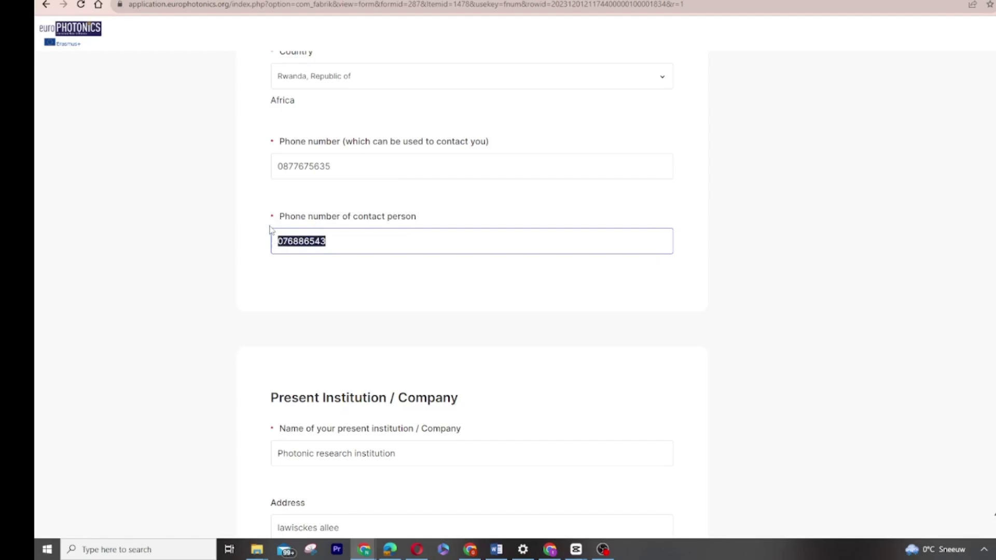
Review the Present Institution / Company section's heading and fields.
scroll(472, 247, "down", 2)
scroll(478, 249, "down", 1)
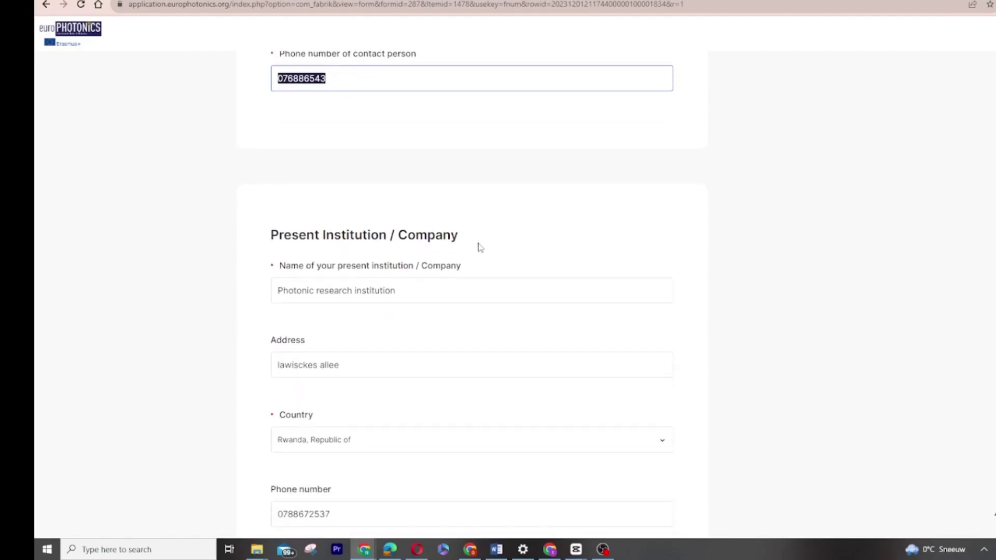
scroll(497, 187, "up", 1)
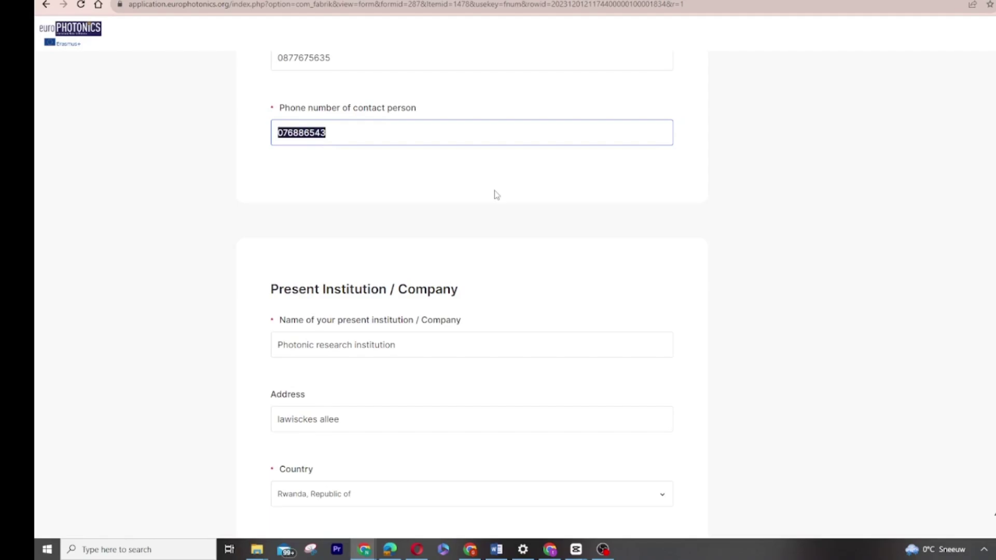
scroll(497, 194, "down", 1)
scroll(497, 195, "down", 1)
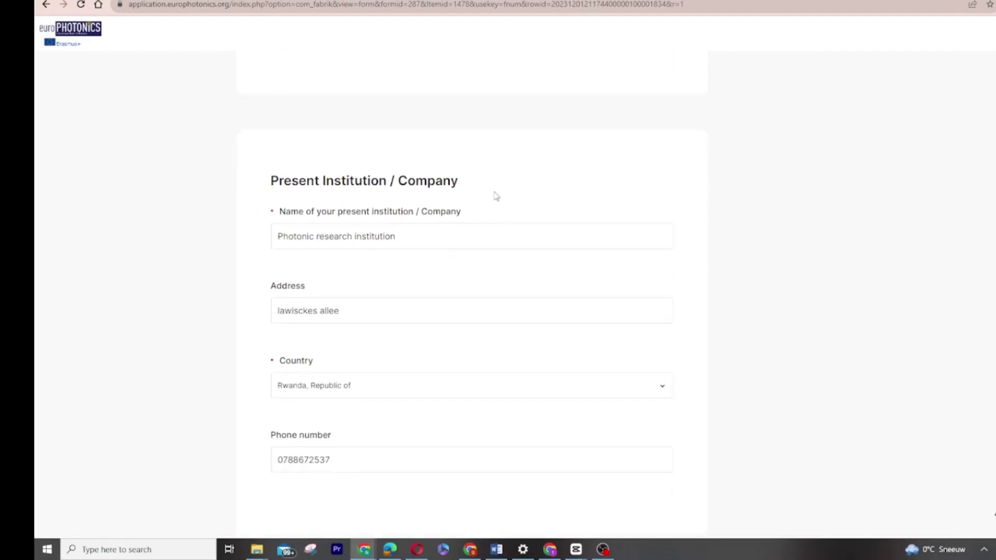
scroll(742, 213, "down", 1)
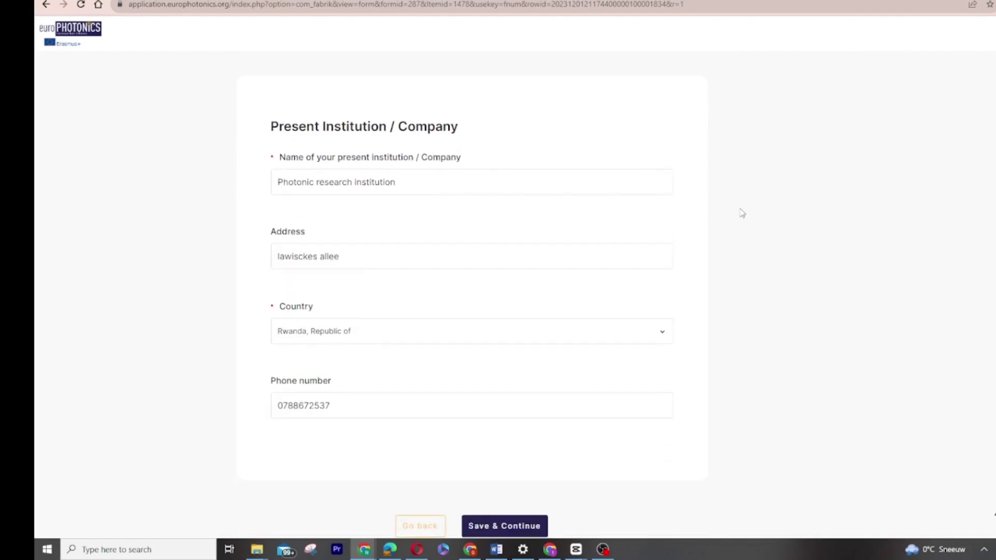
scroll(742, 213, "down", 1)
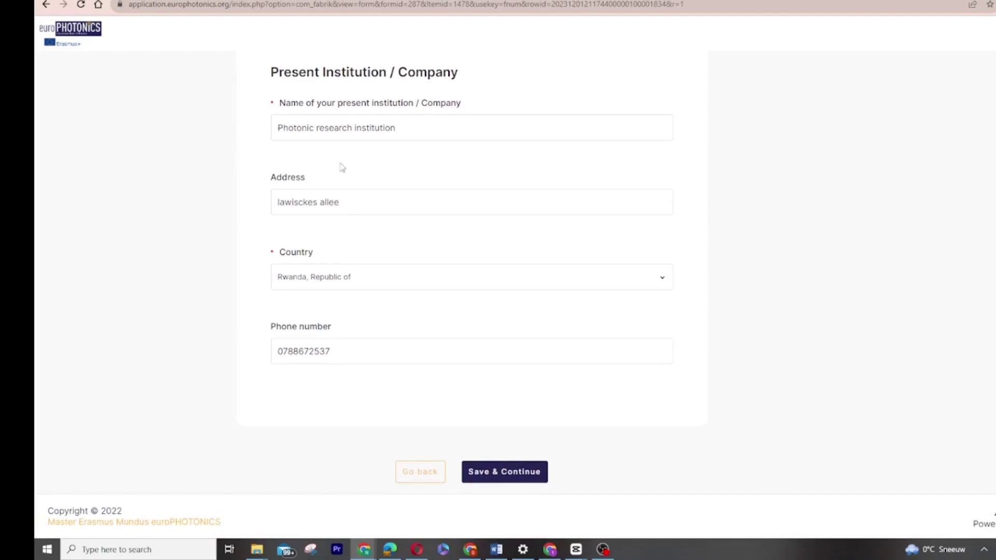
left_click_drag(261, 79, 743, 149)
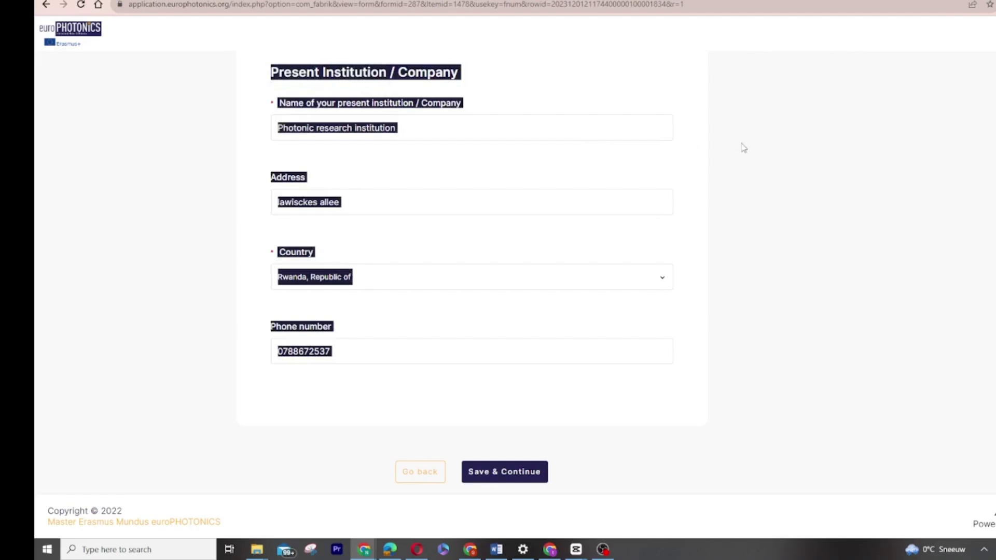
left_click(745, 154)
left_click(602, 210)
Recheck the institution details and save the form with Save & Continue.
scroll(568, 201, "up", 1)
scroll(569, 202, "up", 1)
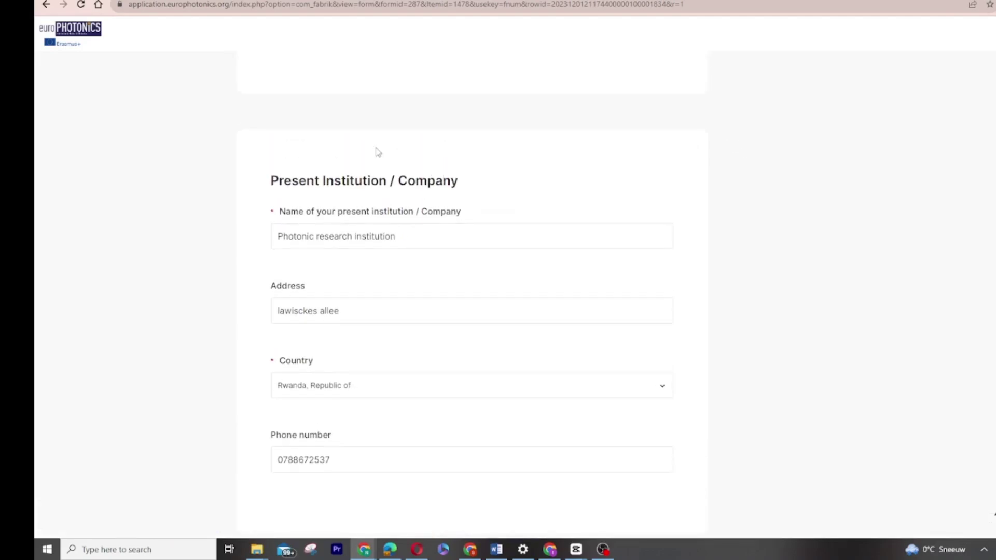
scroll(439, 185, "down", 1)
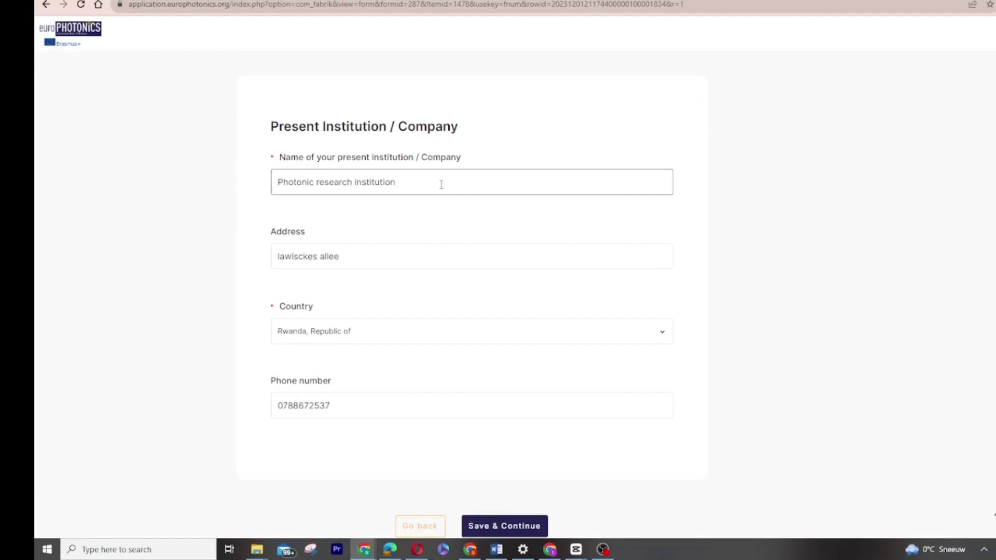
left_click_drag(263, 127, 376, 422)
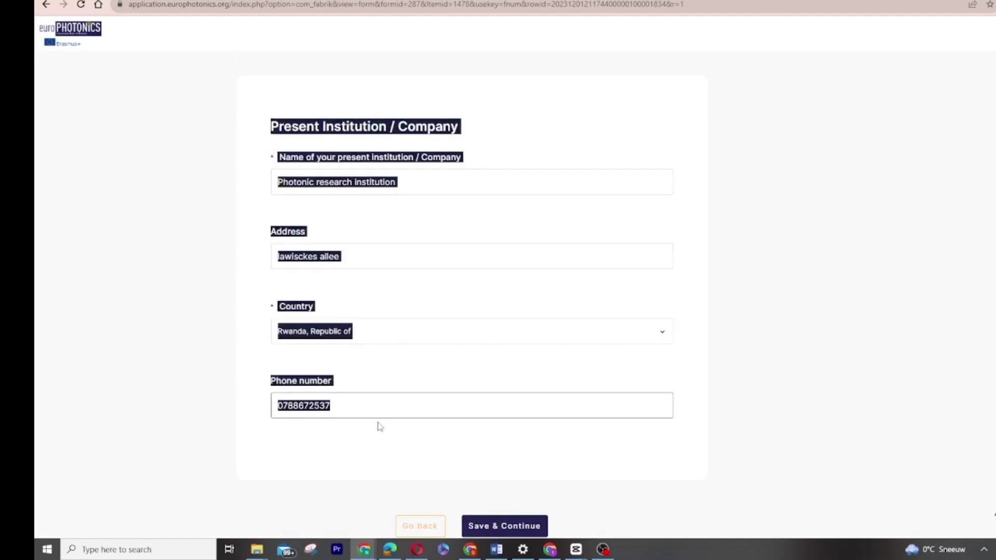
scroll(873, 327, "down", 1)
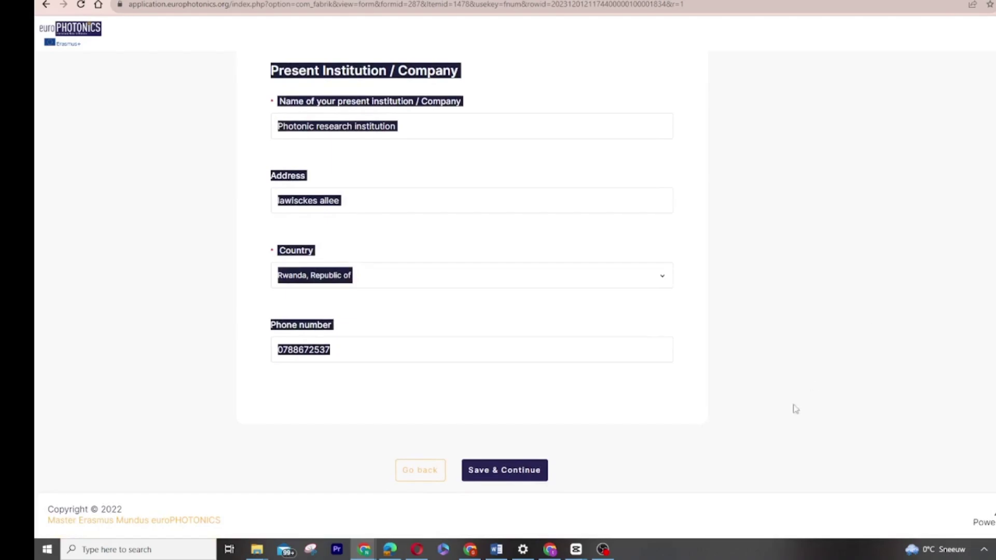
left_click(515, 470)
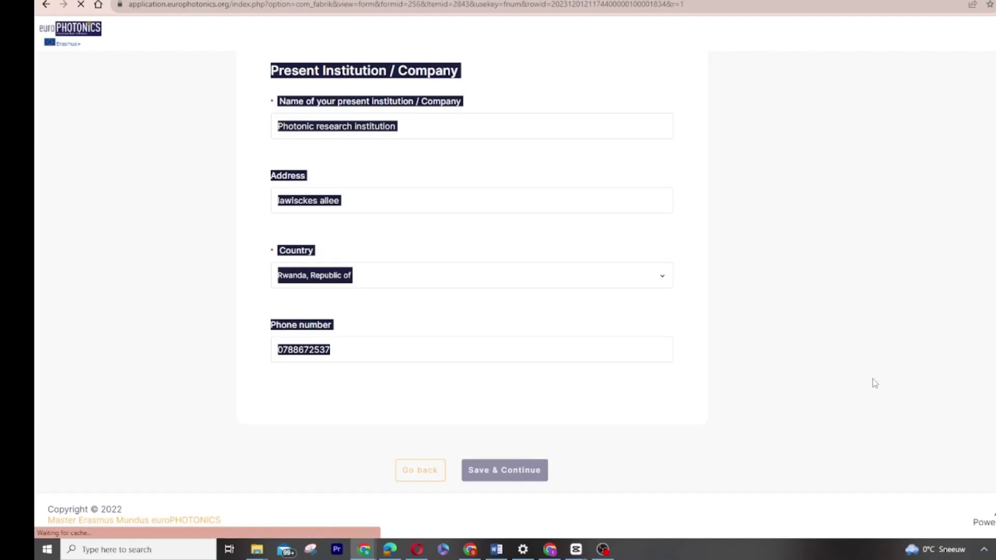
scroll(405, 181, "down", 2)
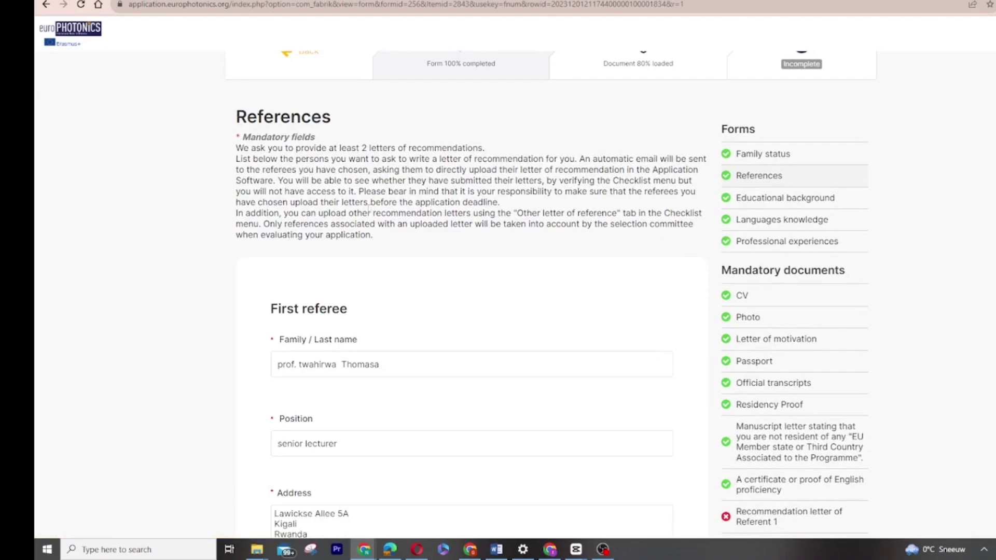
left_click_drag(236, 111, 581, 236)
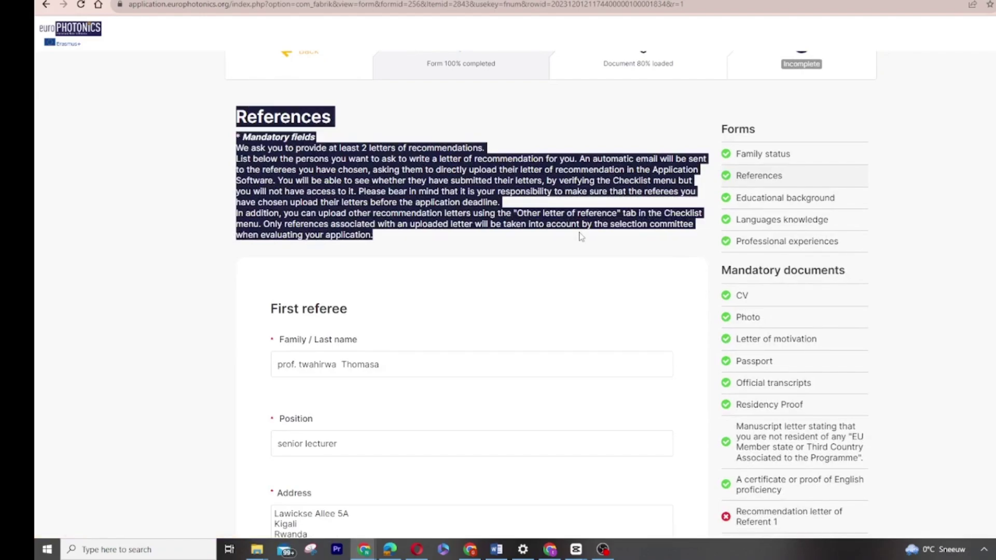
scroll(555, 239, "down", 2)
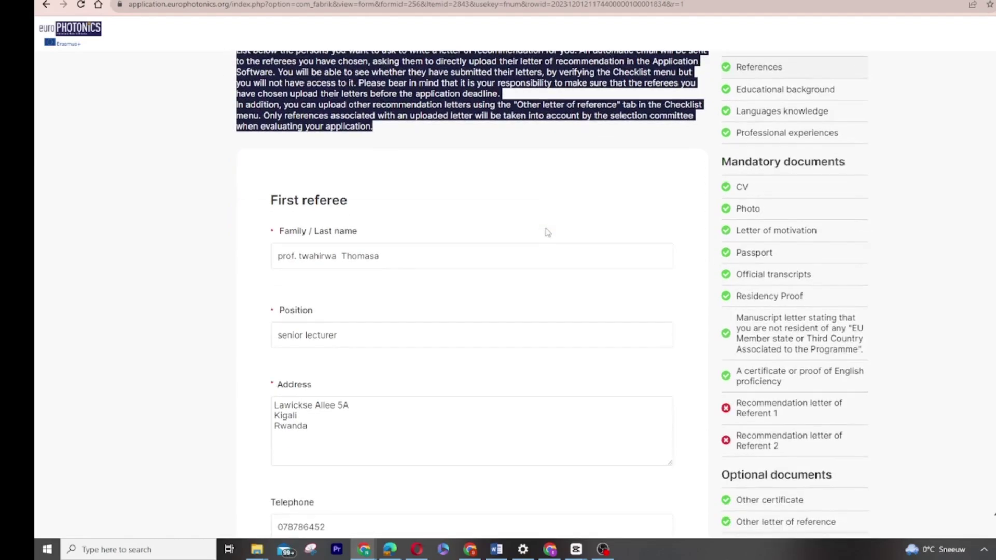
left_click(370, 140)
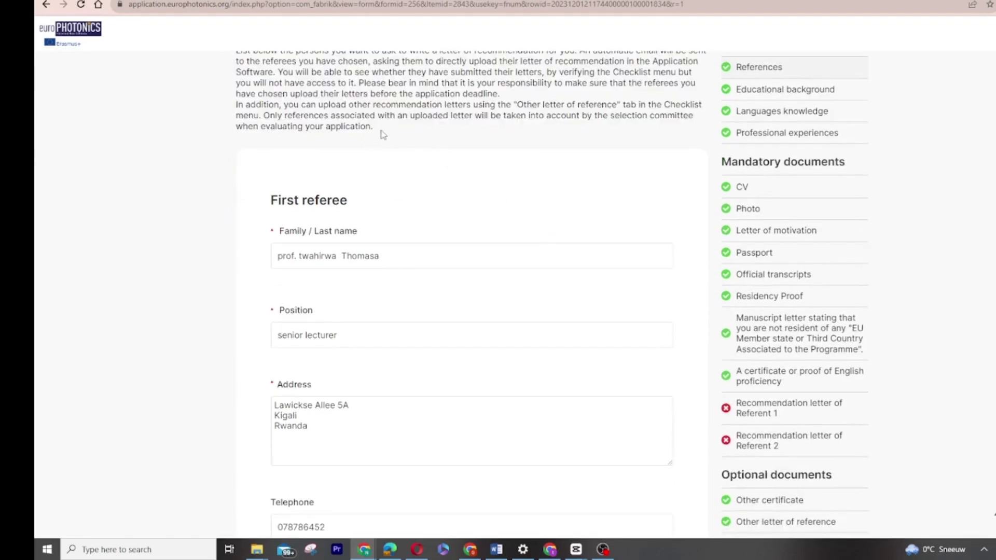
left_click_drag(341, 202, 271, 200)
left_click(372, 204)
scroll(372, 205, "down", 1)
left_click_drag(271, 145, 420, 155)
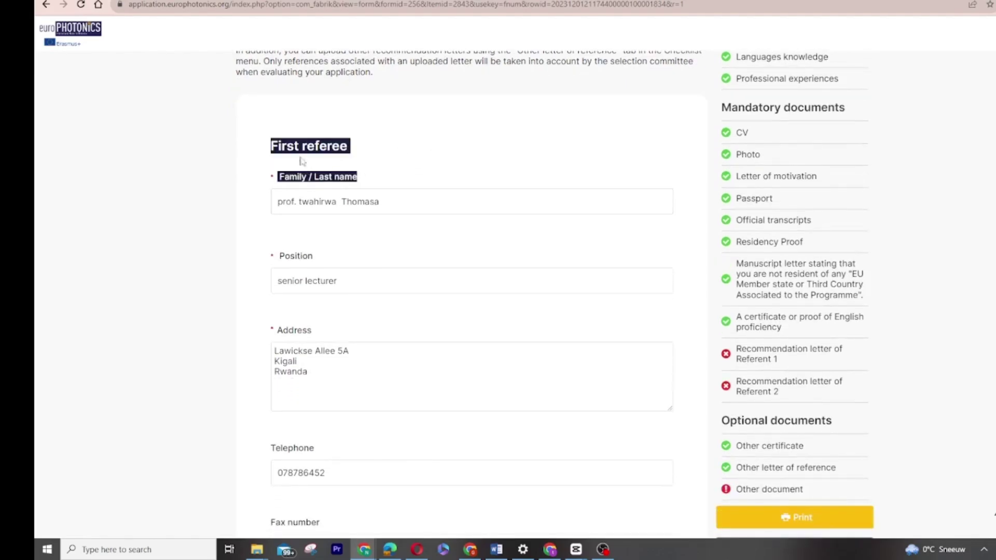
left_click(272, 144)
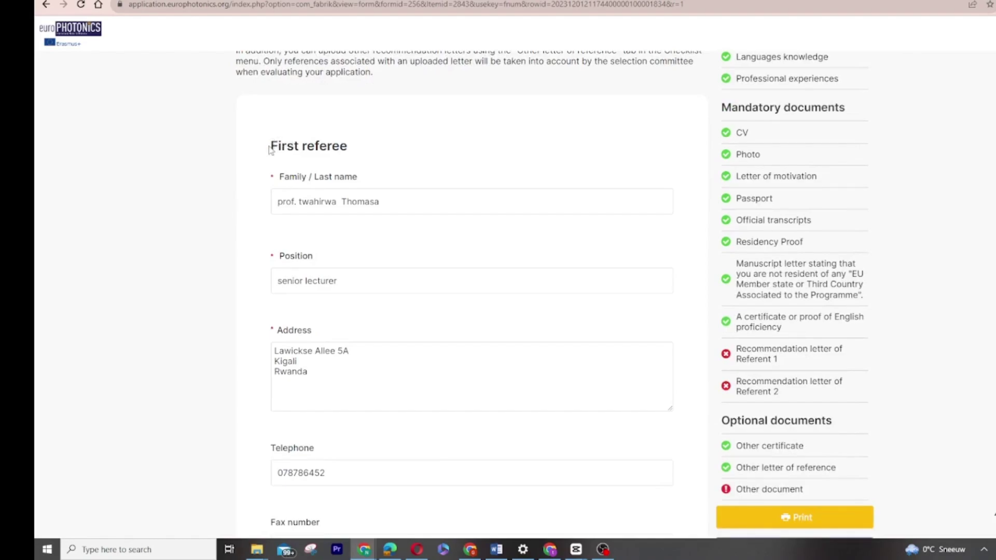
left_click_drag(270, 150, 357, 149)
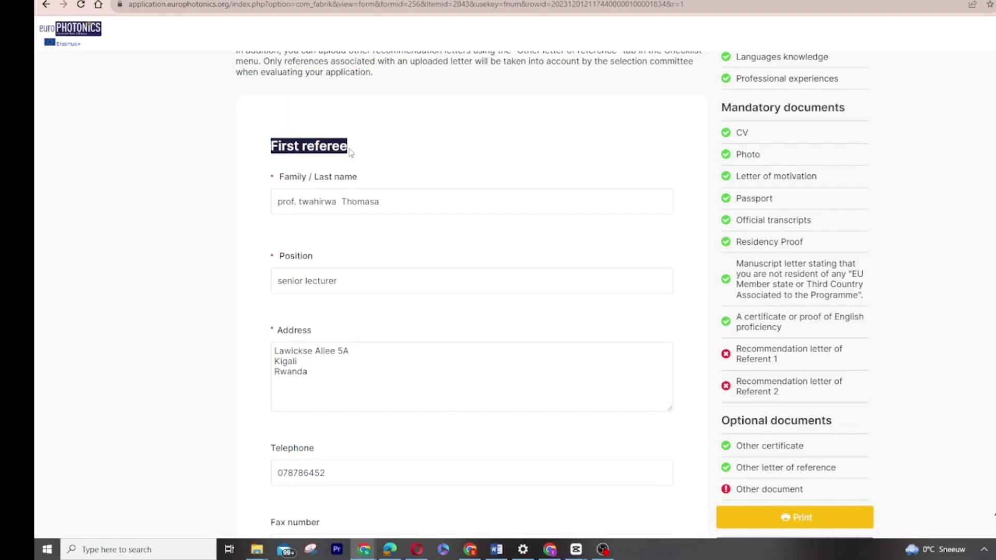
left_click(336, 148)
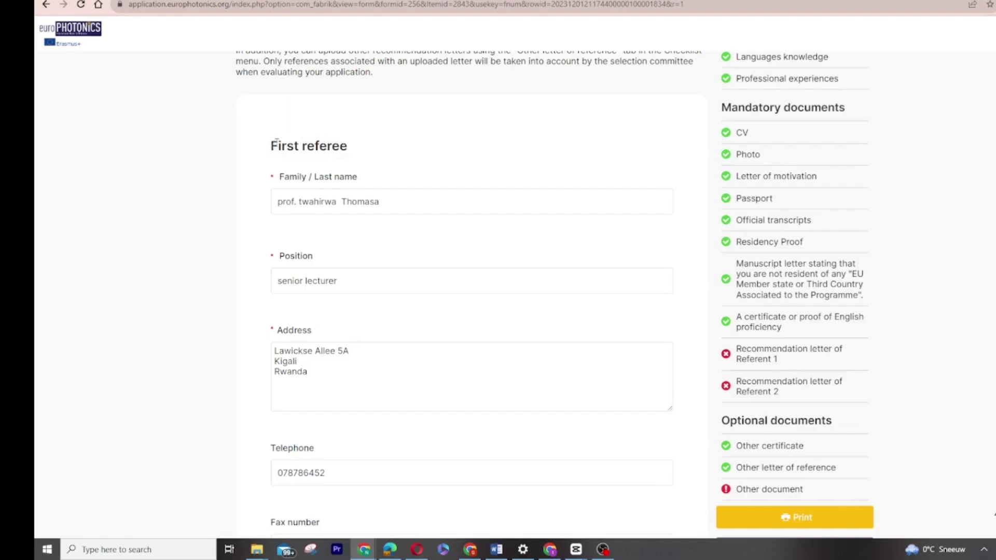
left_click_drag(274, 151, 362, 162)
left_click(359, 154)
left_click(335, 198)
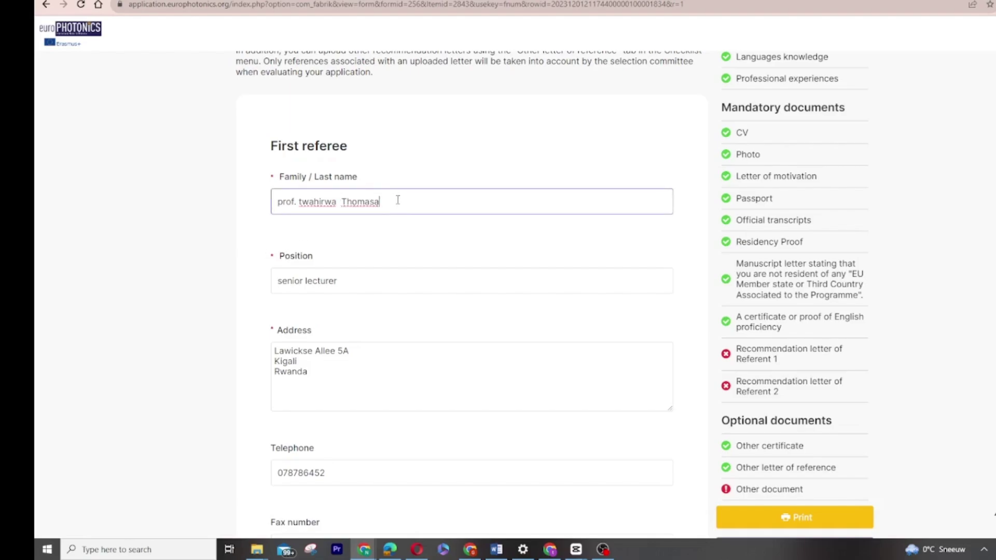
scroll(397, 199, "down", 2)
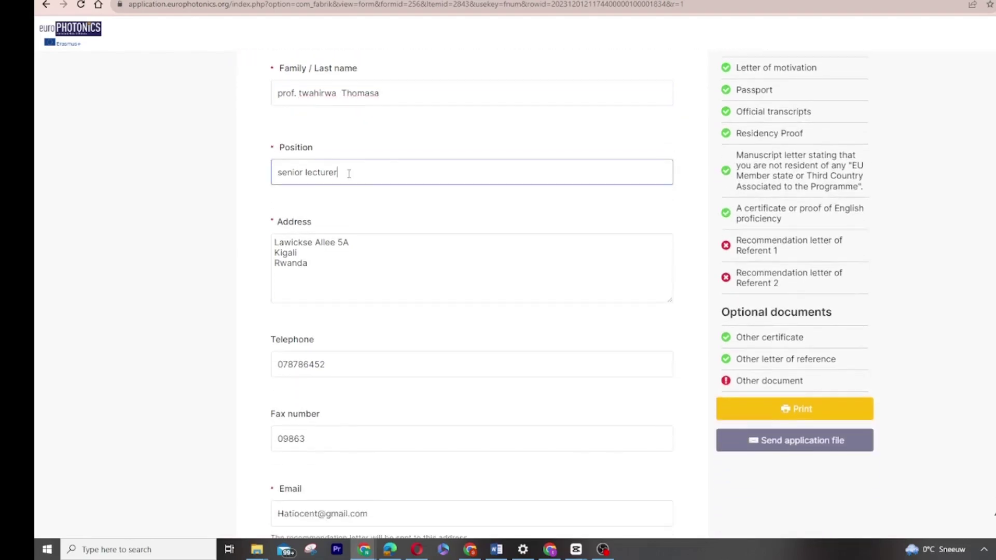
scroll(350, 173, "down", 2)
left_click(340, 172)
left_click_drag(320, 159, 273, 131)
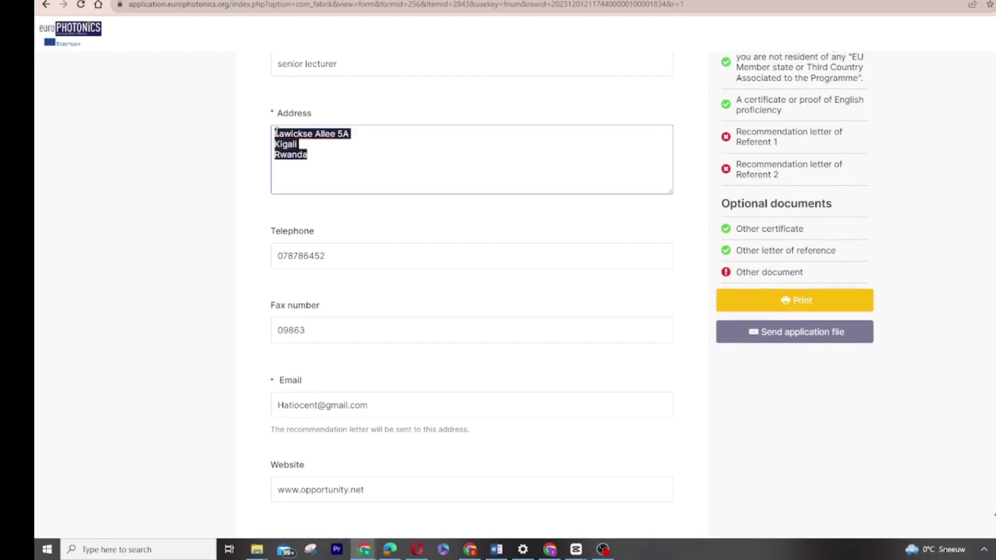
scroll(319, 171, "down", 2)
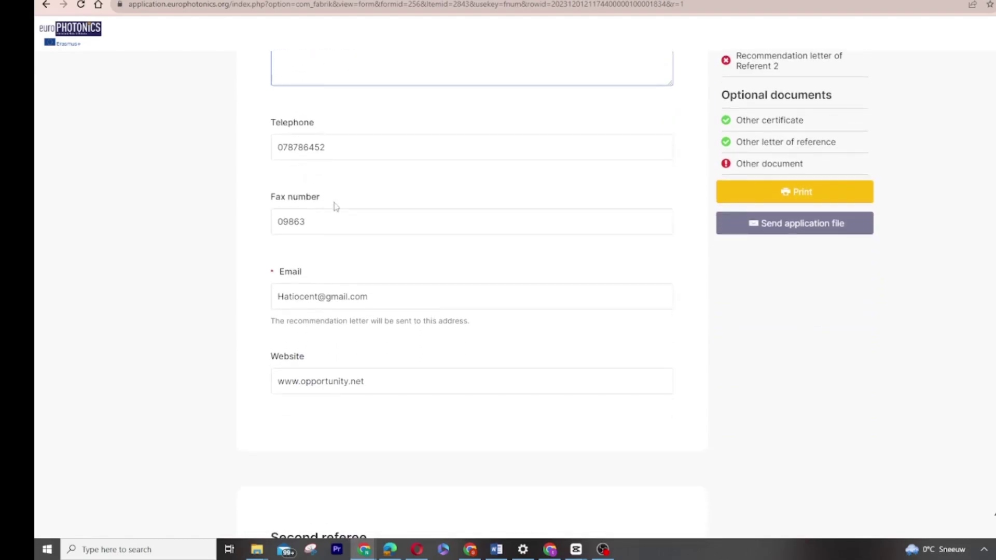
left_click(314, 225)
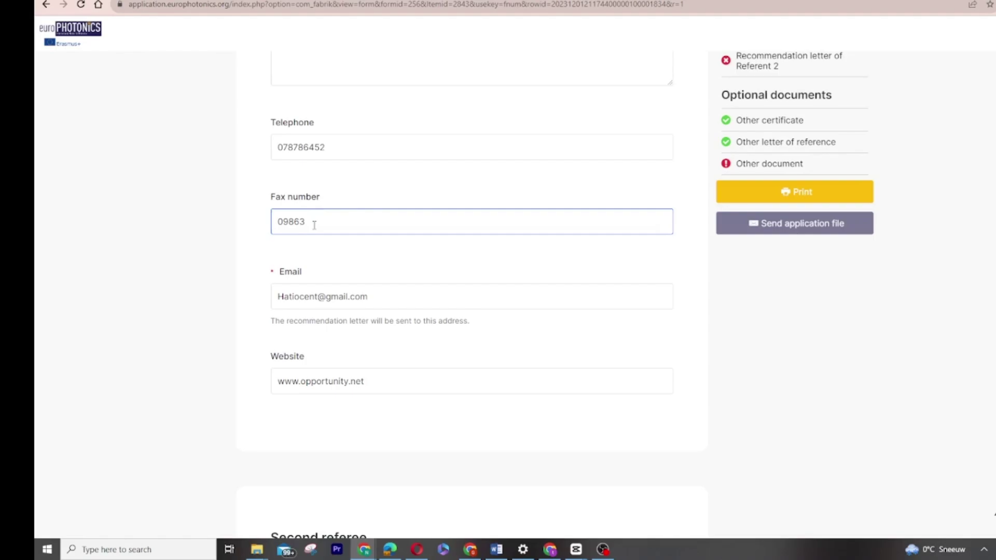
scroll(316, 233, "down", 2)
left_click(384, 192)
left_click_drag(383, 192, 270, 192)
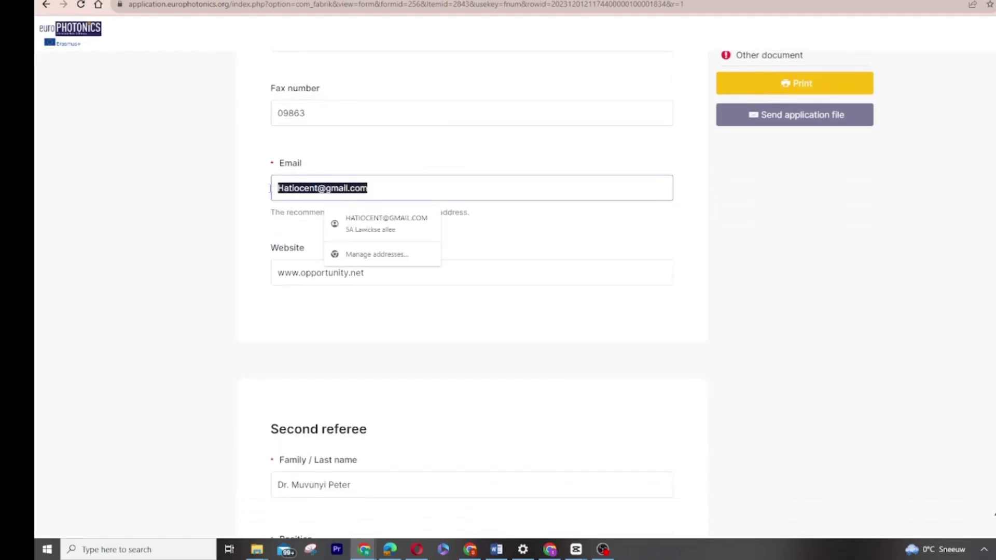
left_click(236, 210)
left_click(393, 274)
left_click_drag(393, 274, 263, 271)
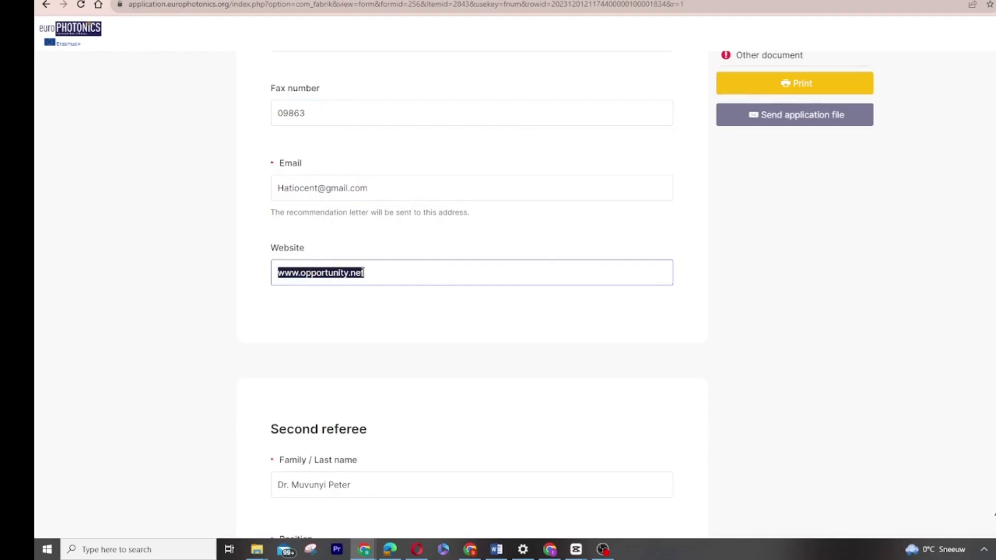
scroll(516, 210, "up", 5)
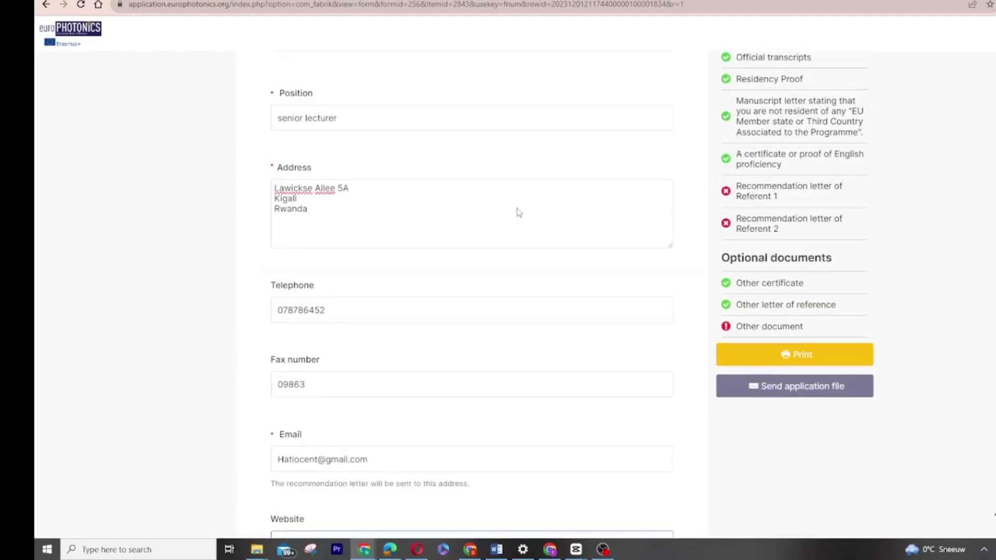
scroll(518, 208, "down", 4)
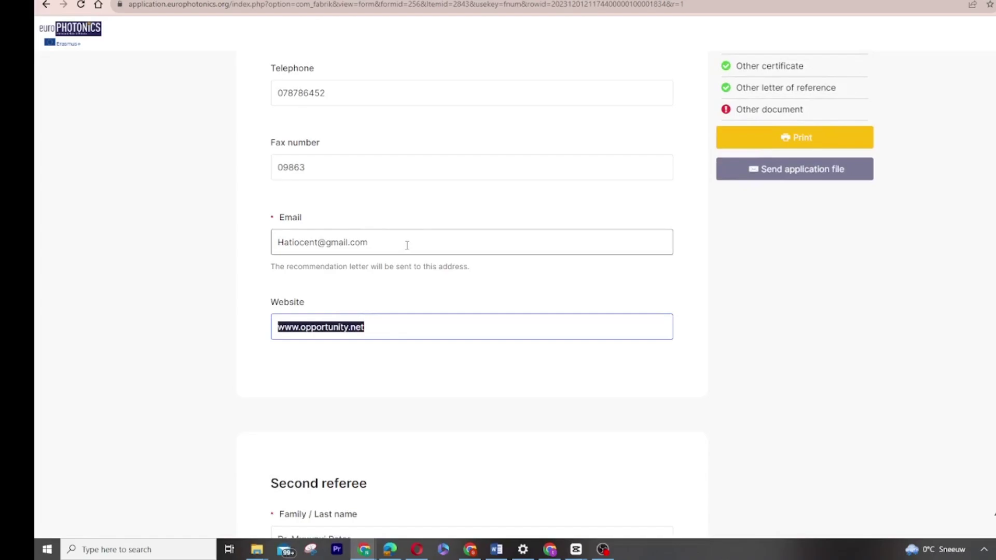
left_click(407, 246)
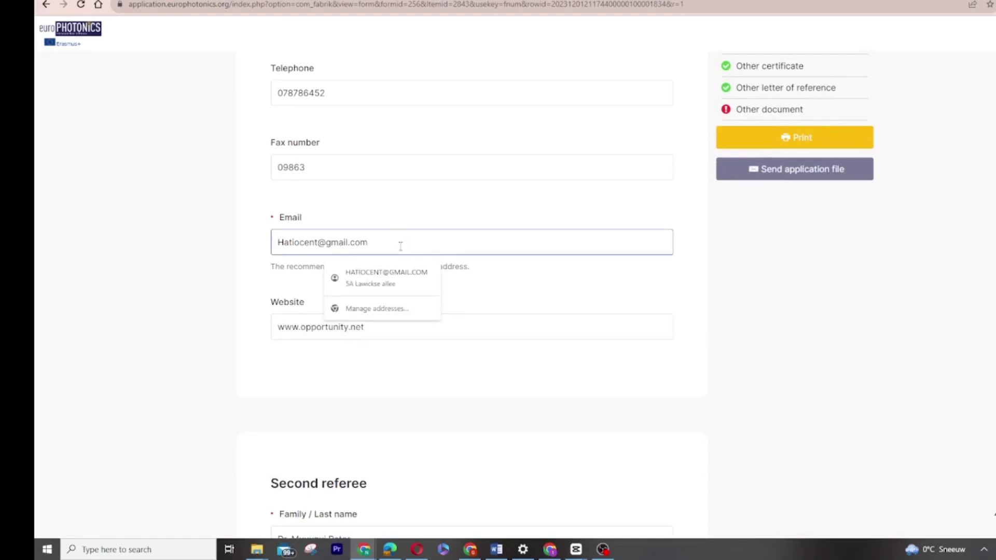
left_click_drag(359, 237, 351, 235)
scroll(250, 122, "down", 7)
left_click_drag(274, 103, 263, 134)
left_click(369, 137)
left_click(264, 133)
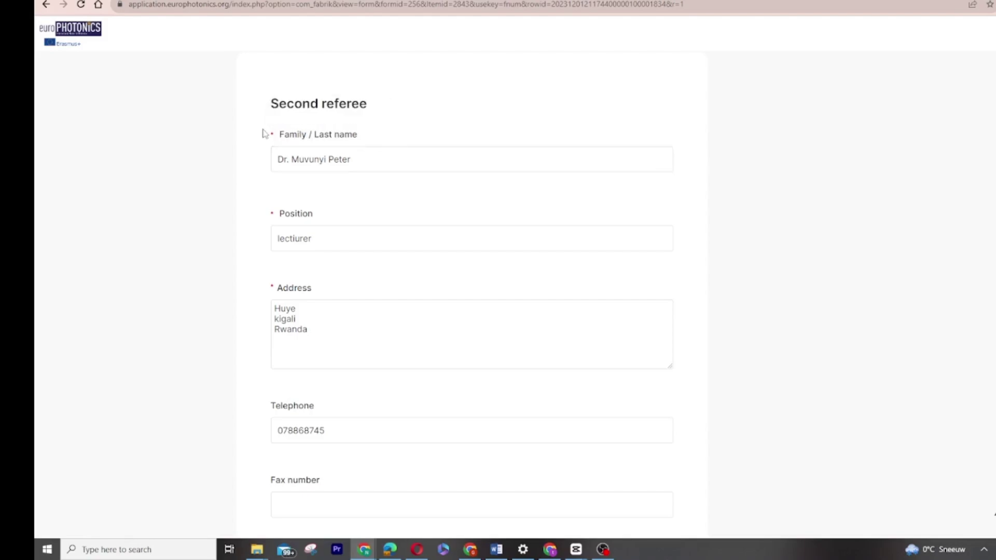
left_click(403, 231)
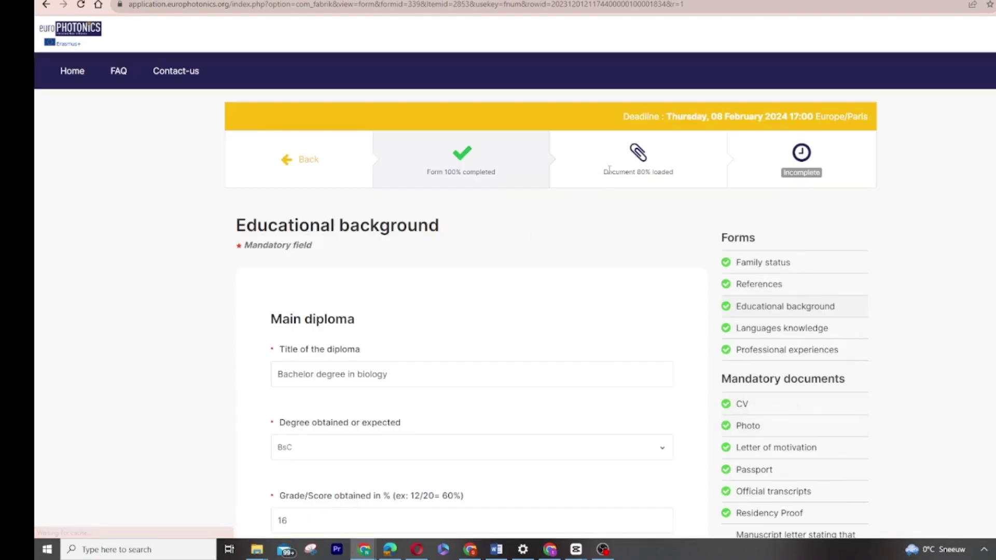
Select and inspect parts of the diploma title text in the Educational background form.
scroll(610, 174, "down", 3)
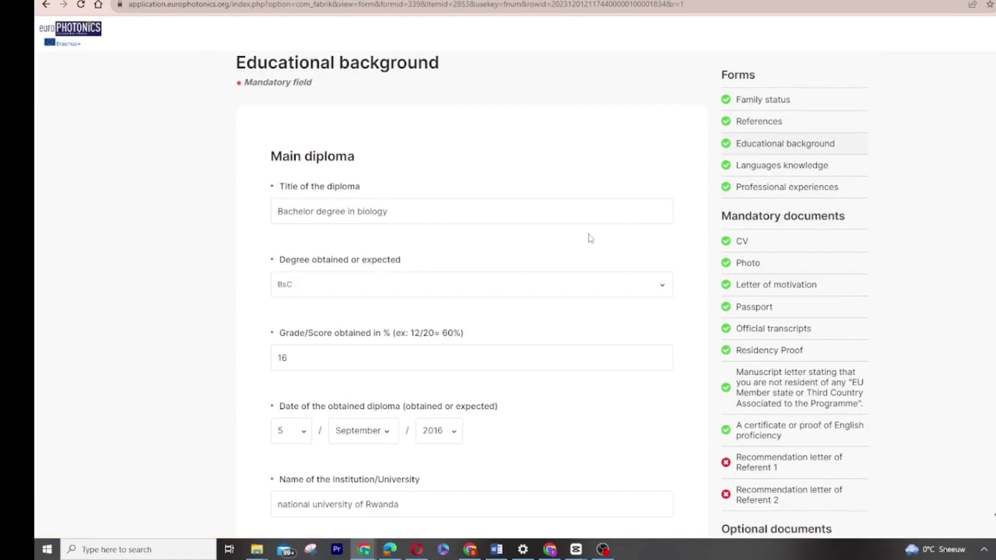
scroll(600, 197, "up", 1)
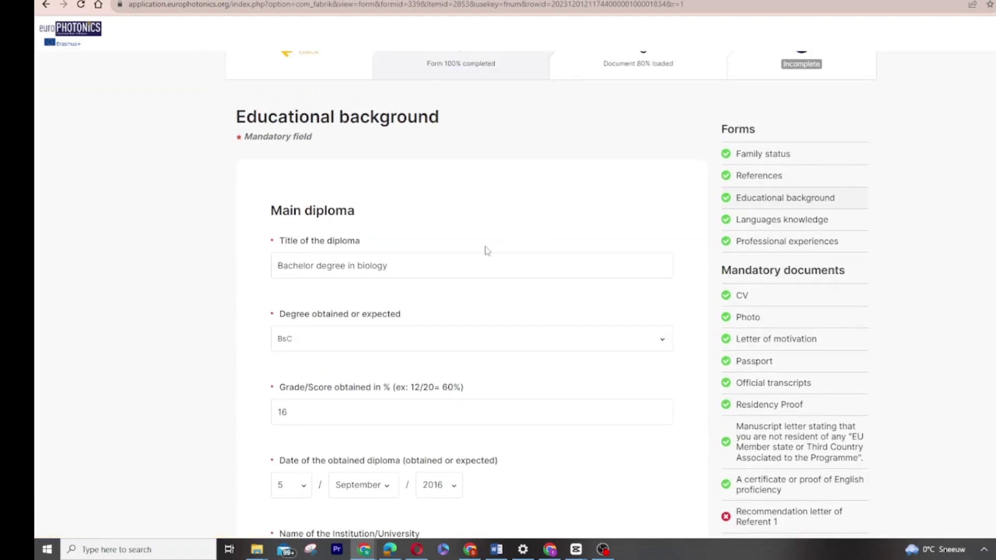
left_click(406, 267)
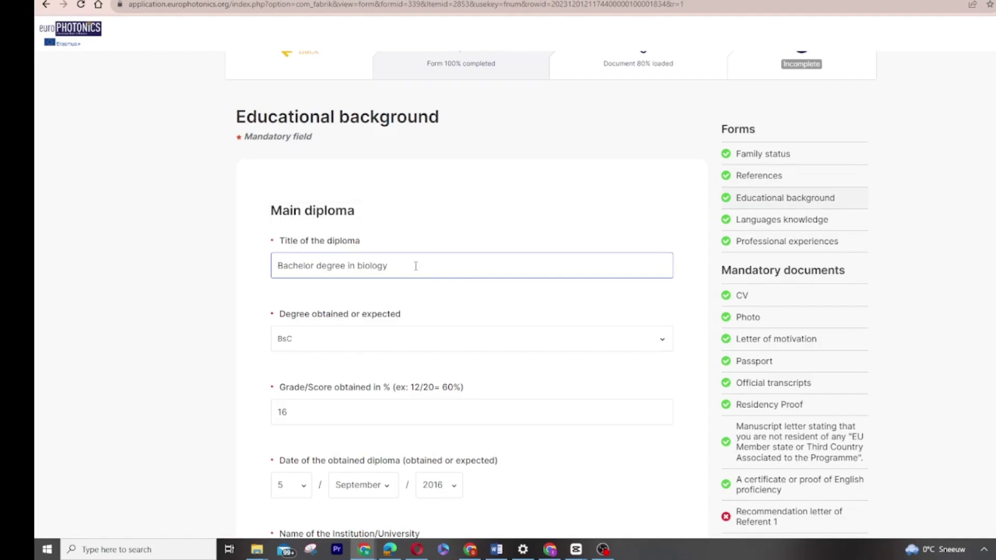
left_click_drag(413, 266, 274, 267)
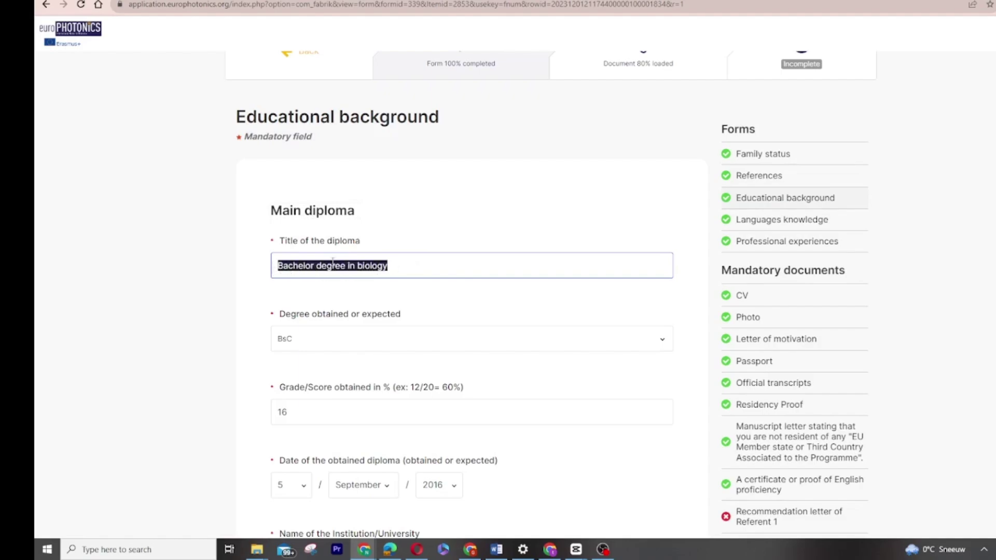
left_click(427, 266)
left_click_drag(396, 265, 311, 274)
left_click(314, 268)
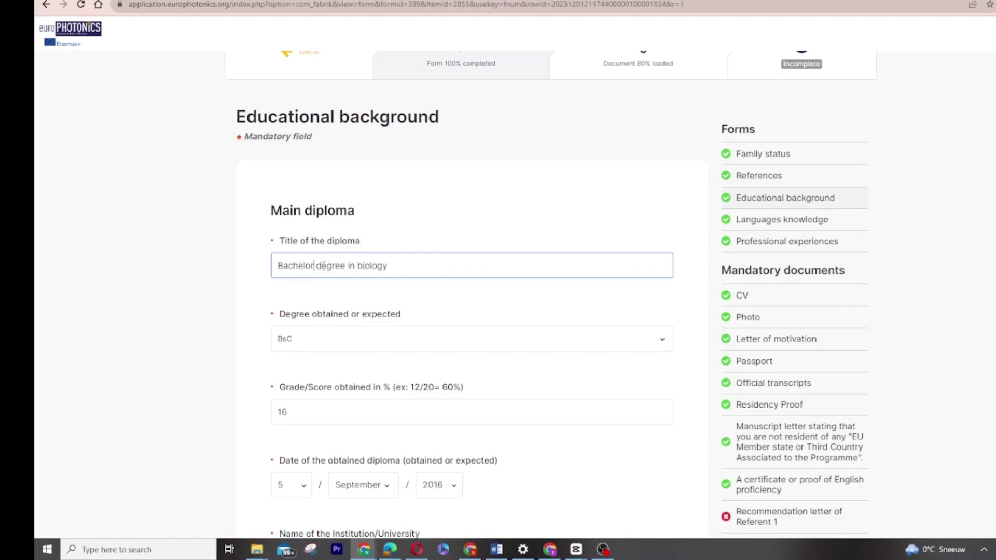
left_click_drag(324, 266, 289, 265)
left_click(399, 267)
Set the English level in Languages knowledge to Native speaker.
scroll(400, 267, "down", 2)
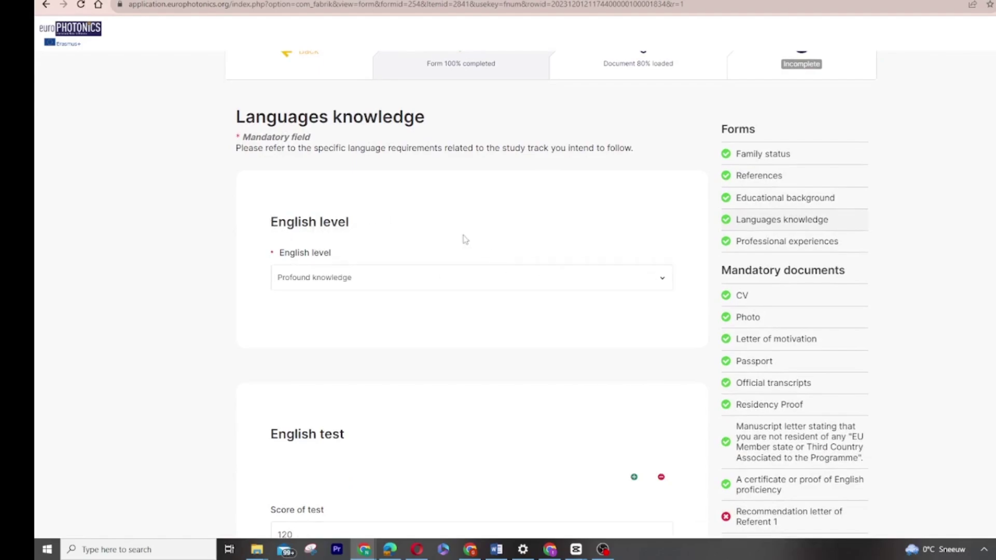
scroll(444, 215, "down", 2)
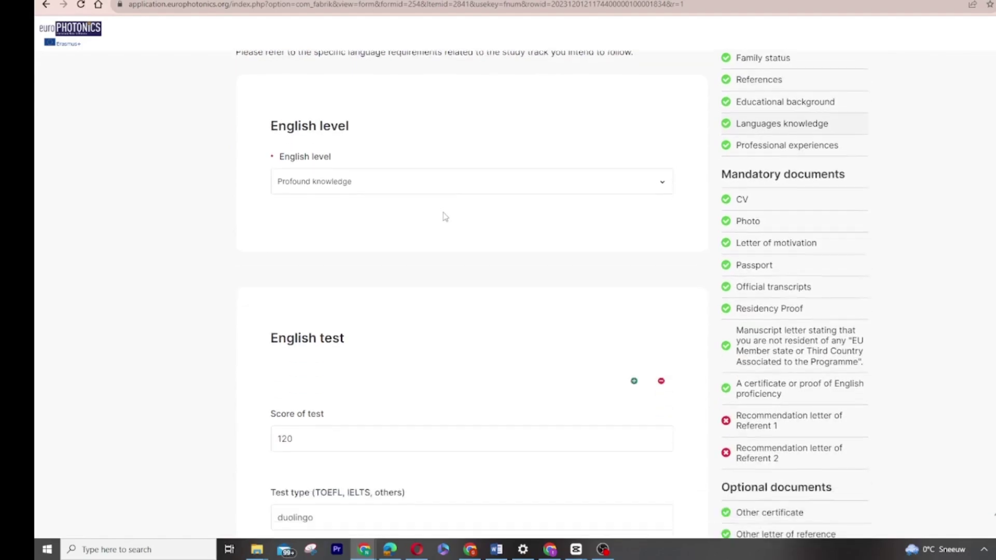
left_click(661, 170)
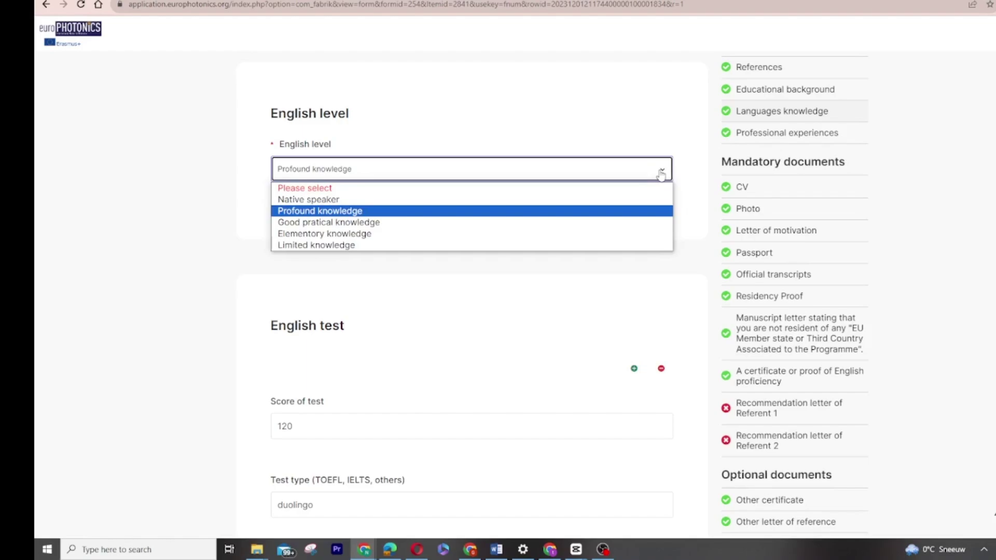
left_click(330, 203)
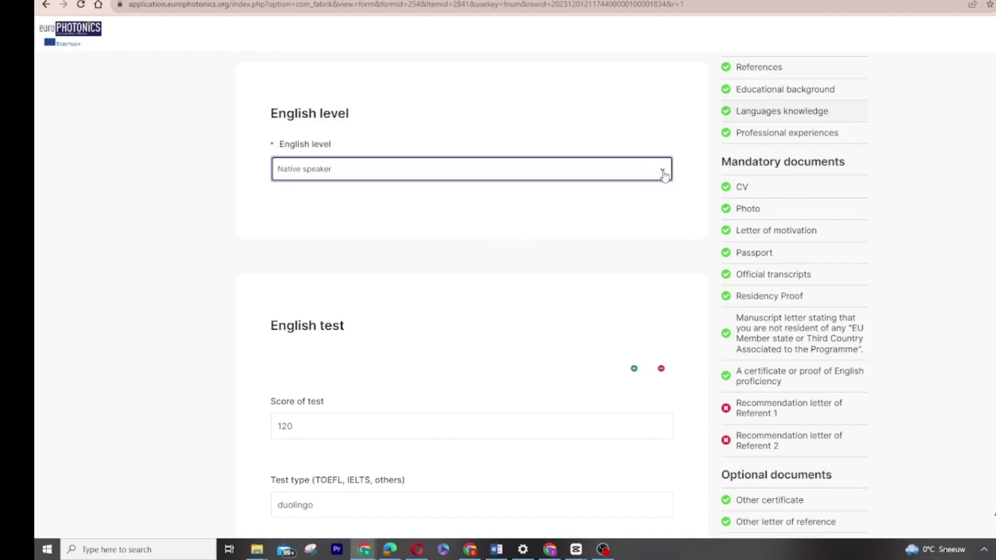
left_click(664, 173)
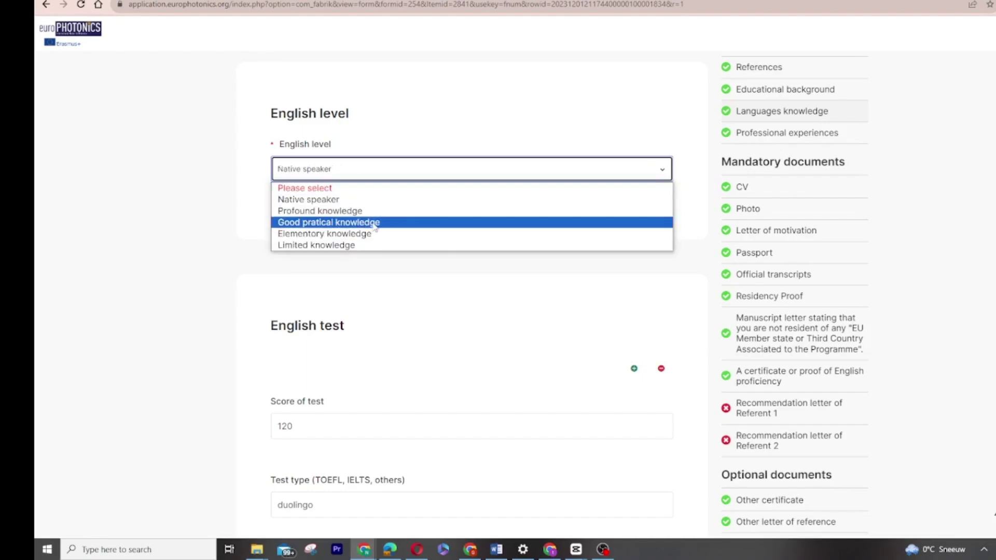
left_click(344, 202)
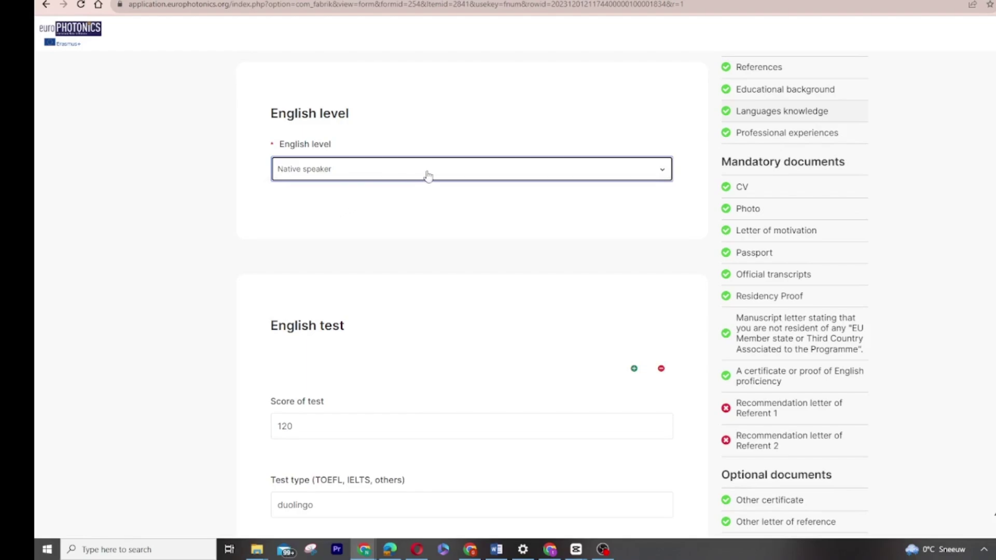
Check the English test score field and the duolingo test type entry.
scroll(429, 182, "down", 3)
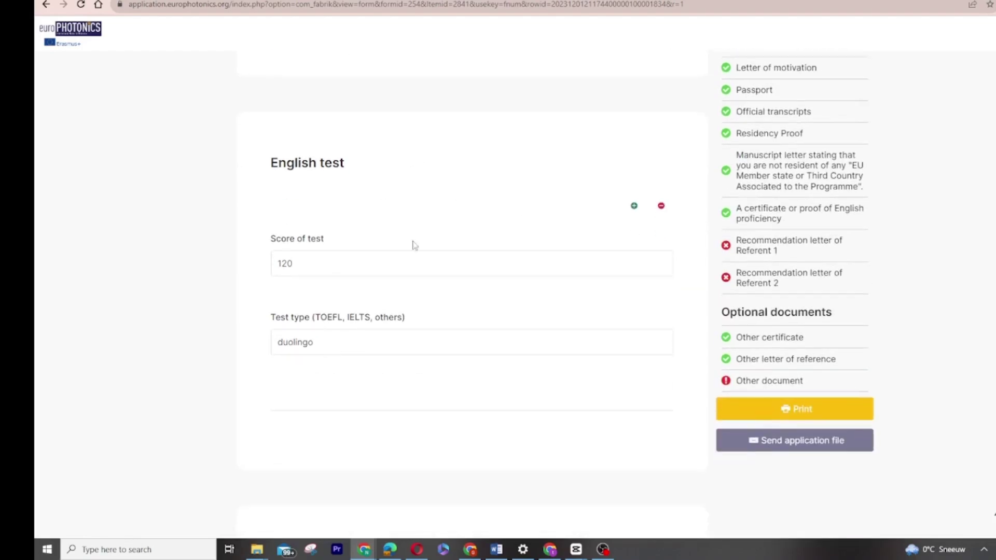
left_click(360, 266)
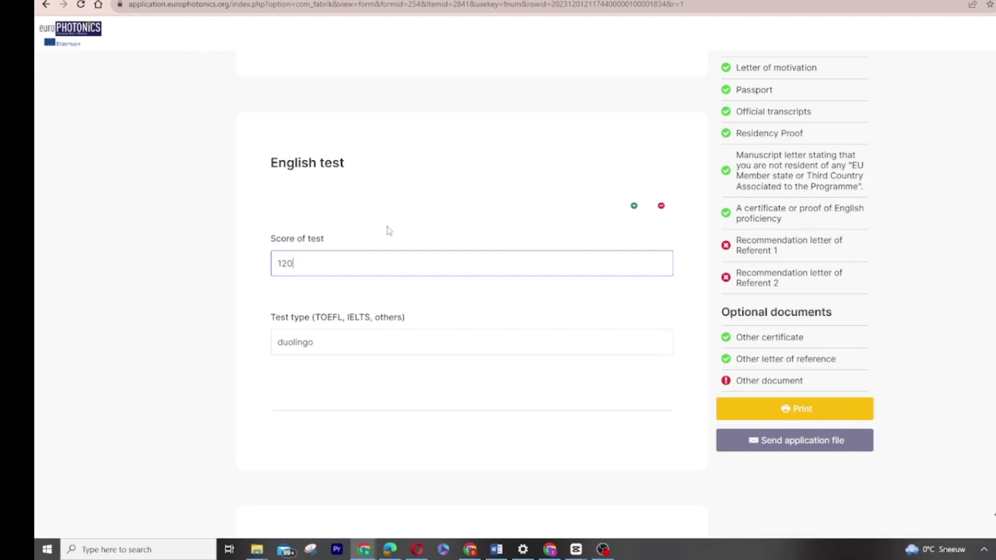
scroll(390, 231, "down", 4)
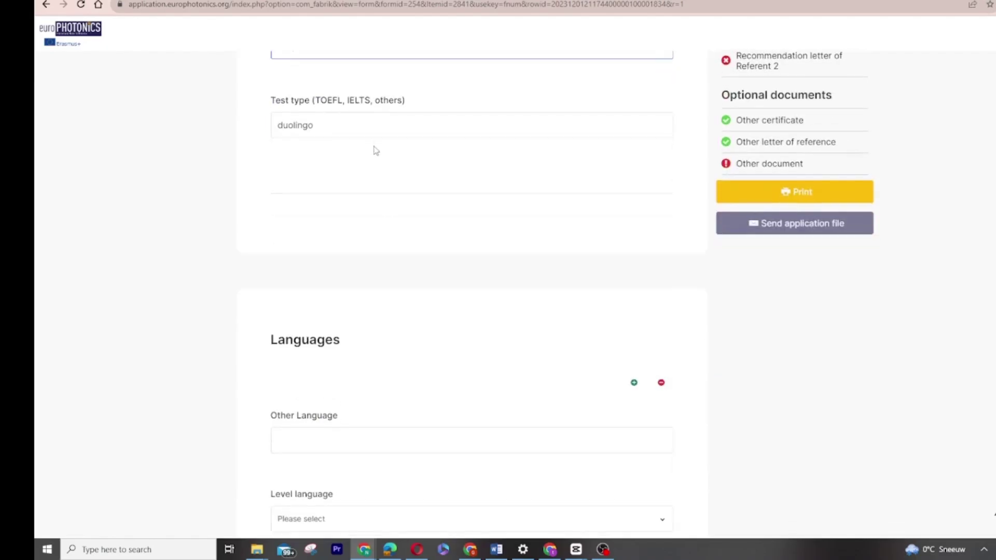
left_click(407, 132)
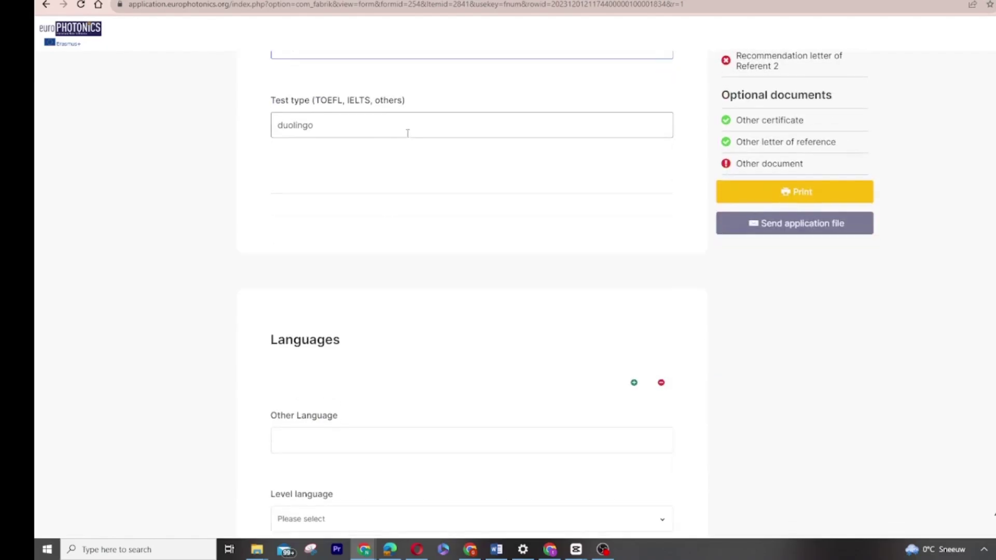
left_click(620, 134)
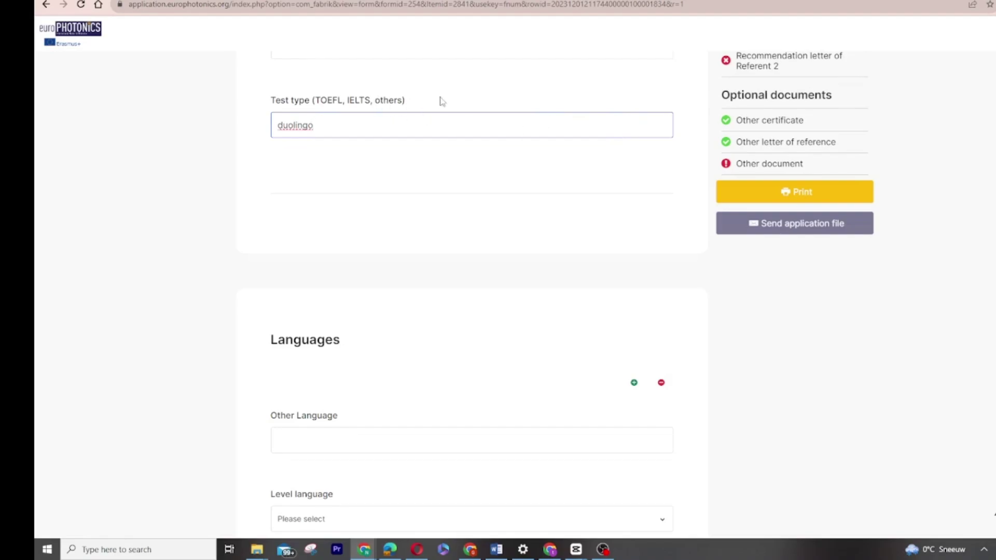
scroll(442, 101, "up", 3)
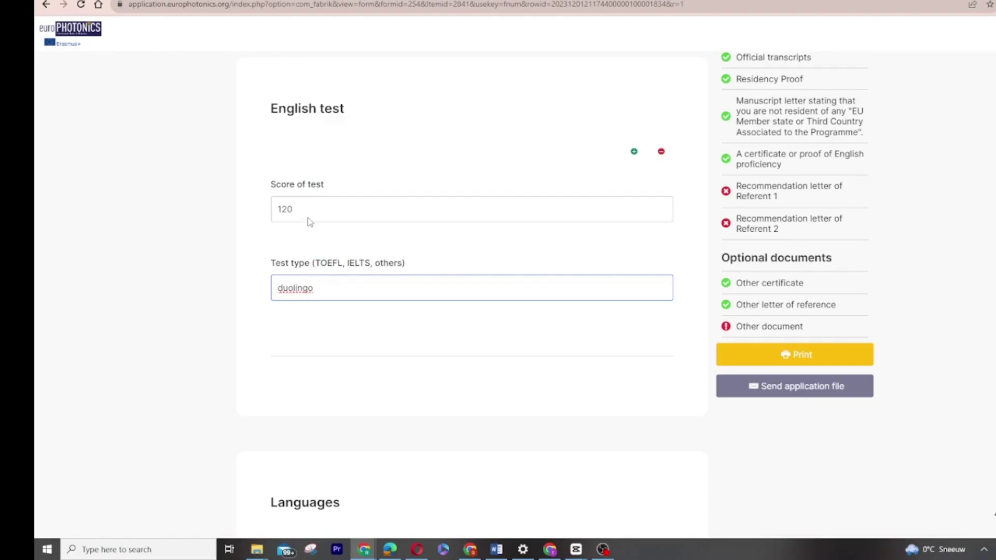
Empty the Other Language field instead of 'french' and save the languages form.
key("shift+Tab")
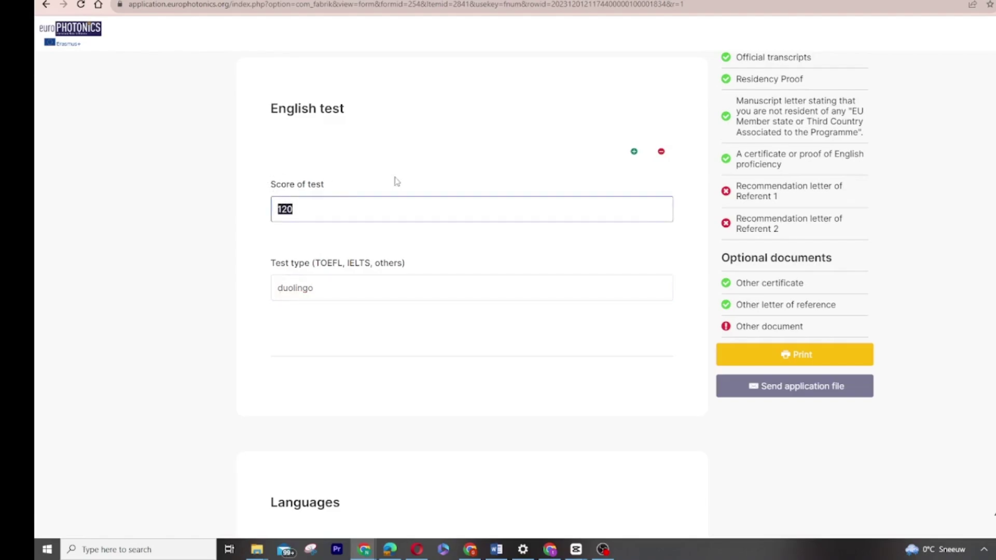
scroll(409, 183, "down", 5)
scroll(397, 172, "down", 2)
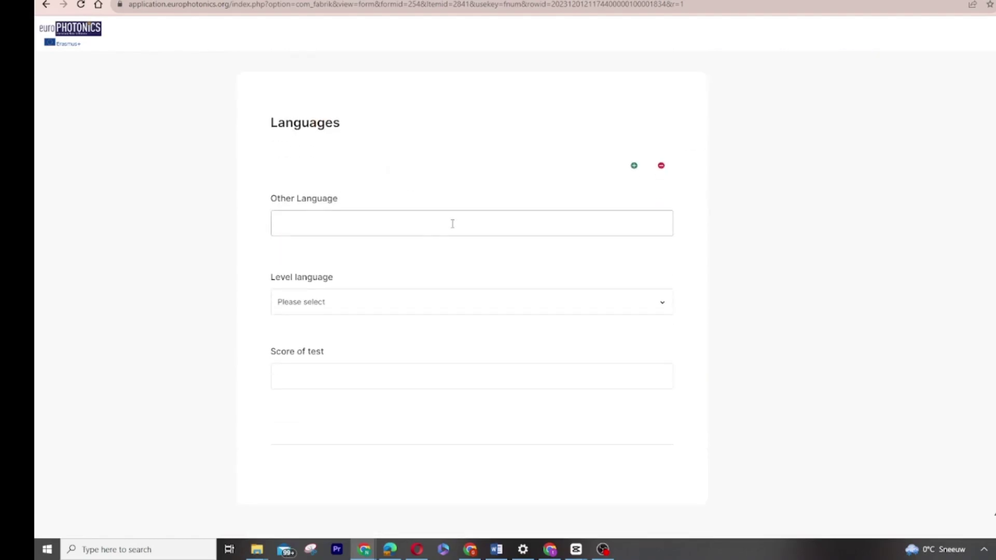
left_click(332, 226)
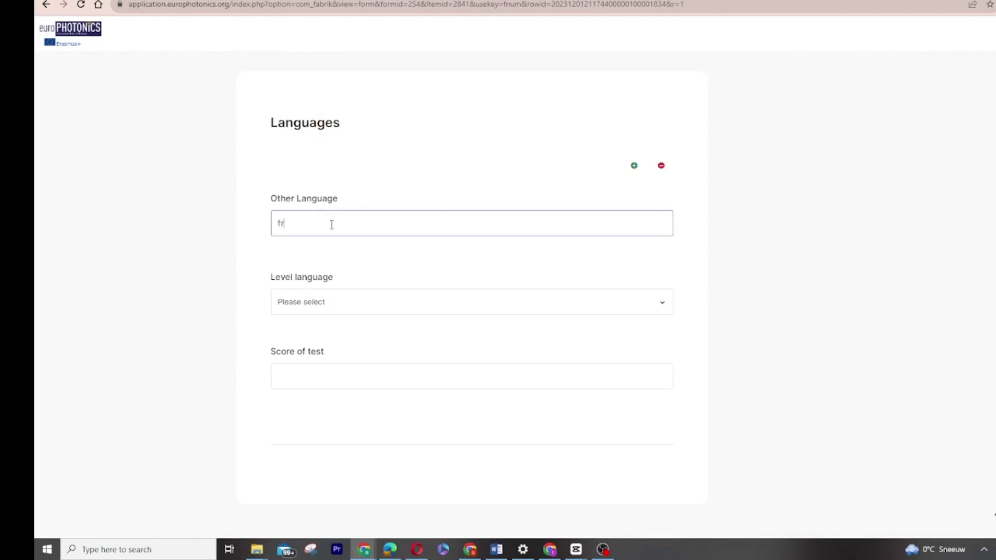
type("french")
scroll(819, 219, "up", 2)
scroll(818, 218, "up", 2)
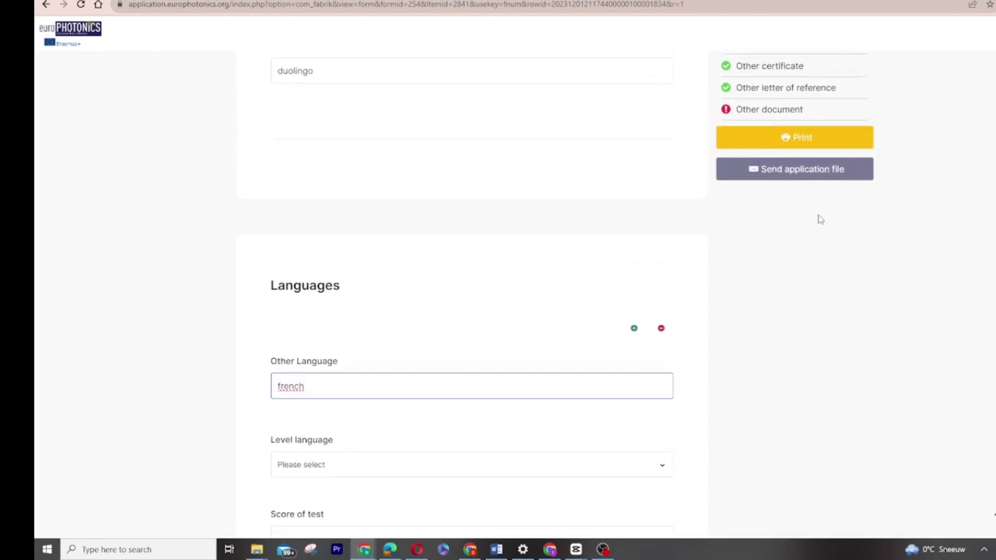
scroll(389, 161, "down", 4)
scroll(389, 161, "down", 2)
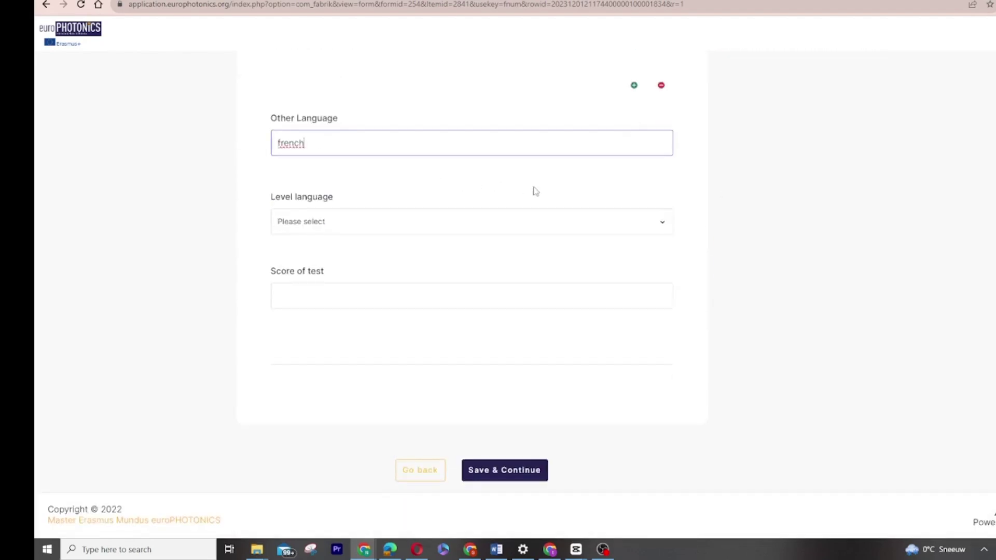
key("BackSpace")
key("BackSpace")
key("BackSpace")
key("BackSpace")
key("BackSpace")
key("BackSpace")
left_click(491, 467)
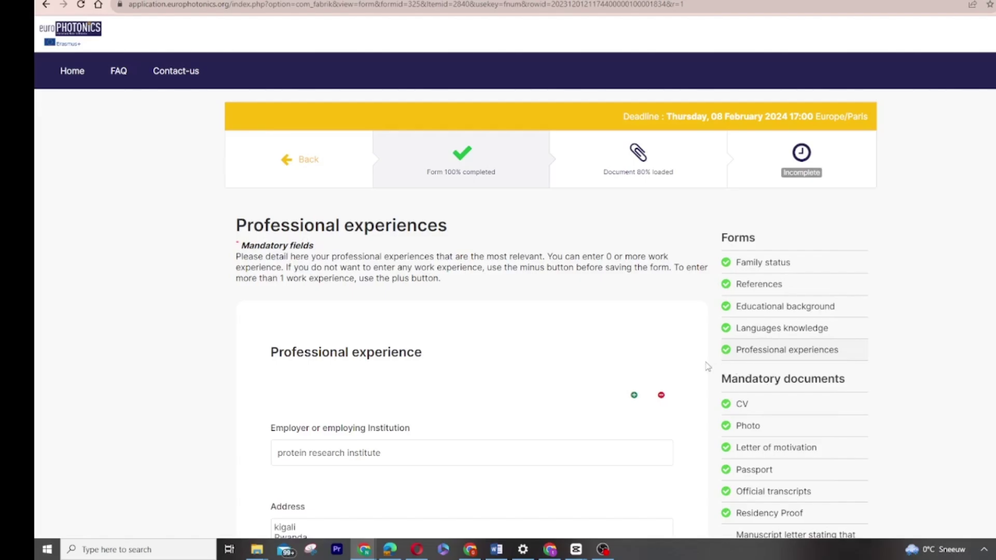
Capitalise the employer name to 'Protein research institute'.
scroll(333, 215, "down", 4)
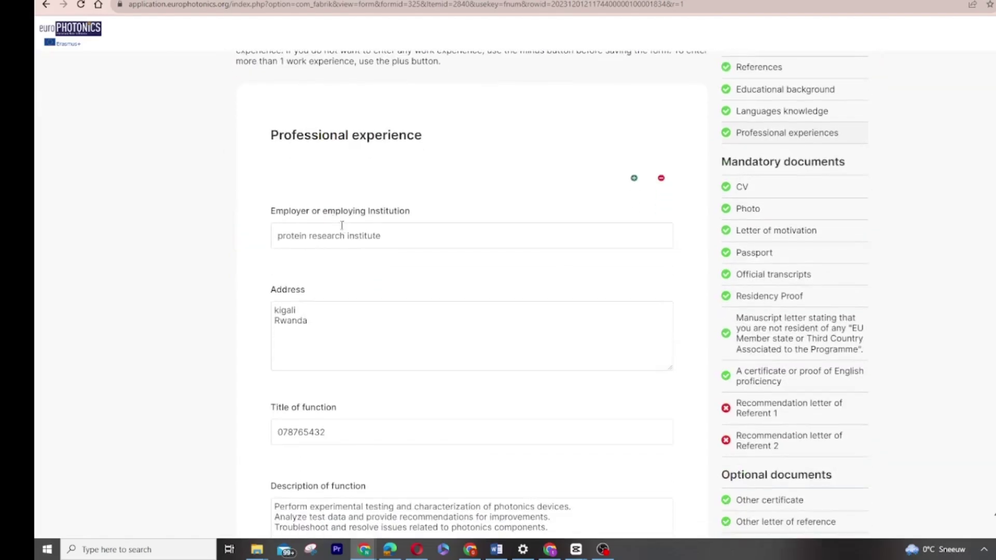
scroll(435, 215, "down", 2)
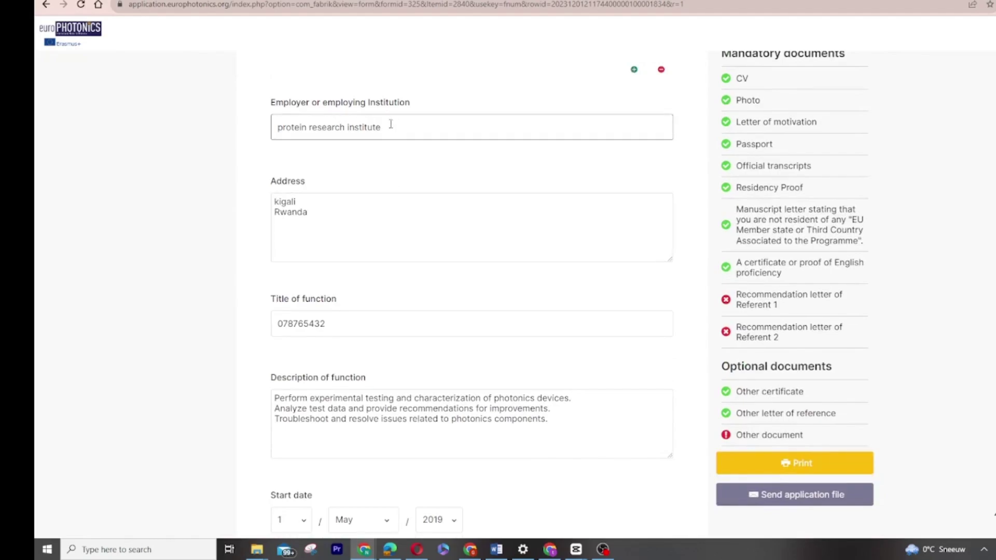
left_click_drag(390, 125, 263, 127)
left_click(258, 129)
key("BackSpace")
key("Caps_Lock")
type("P")
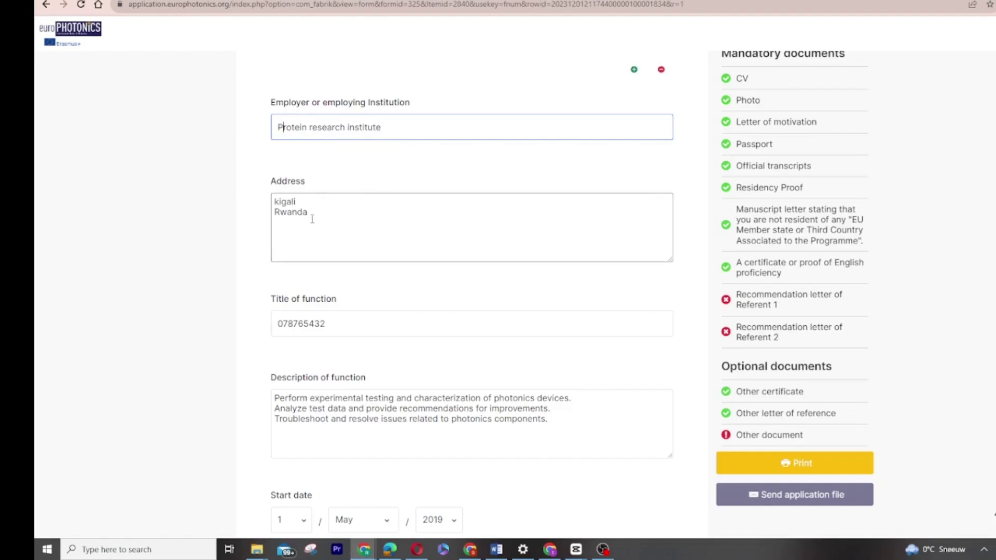
Add a new first address line 'kk20' to the employer address.
left_click_drag(311, 218, 259, 184)
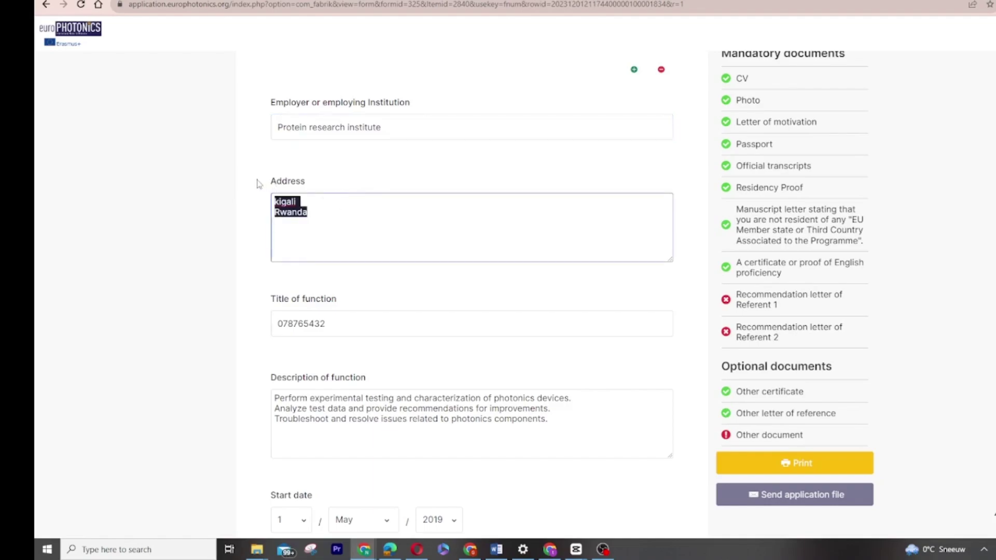
left_click(319, 204)
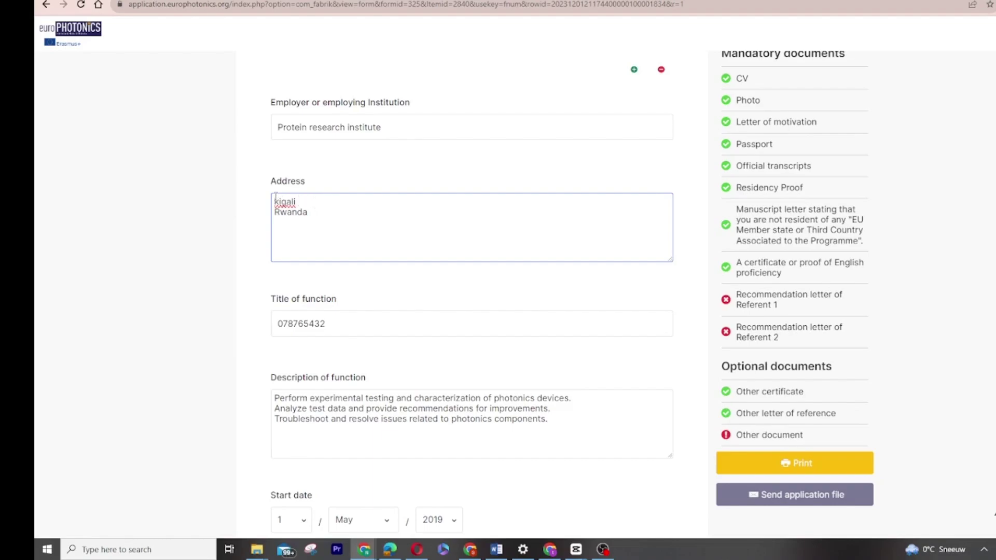
key("Return")
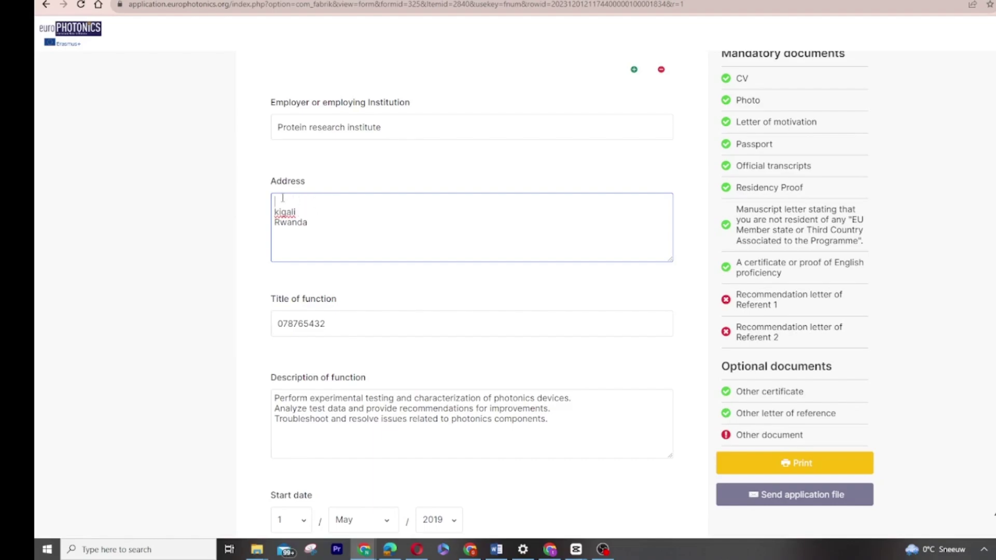
key("Caps_Lock")
type("kk20")
Replace the function title with 'research assistant'.
scroll(330, 227, "down", 3)
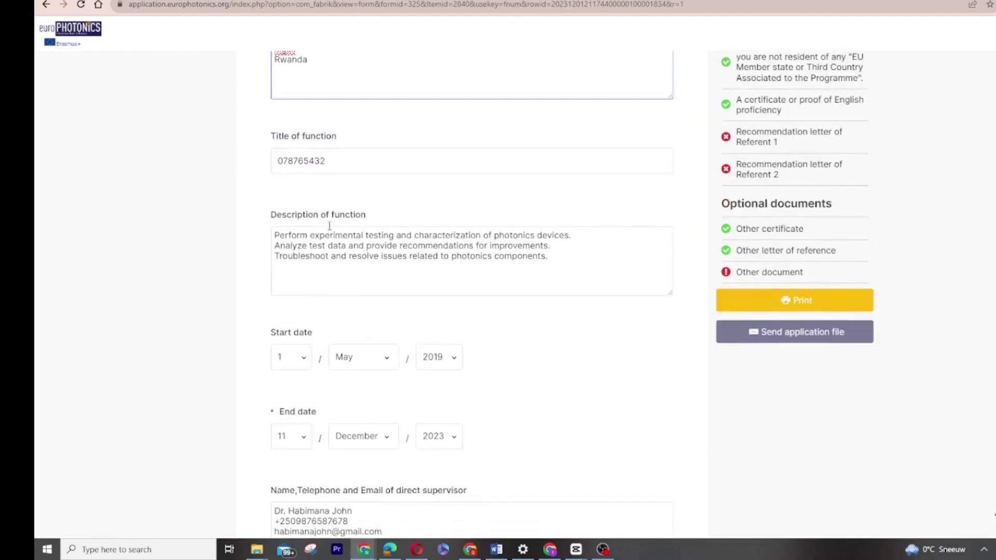
left_click(342, 161)
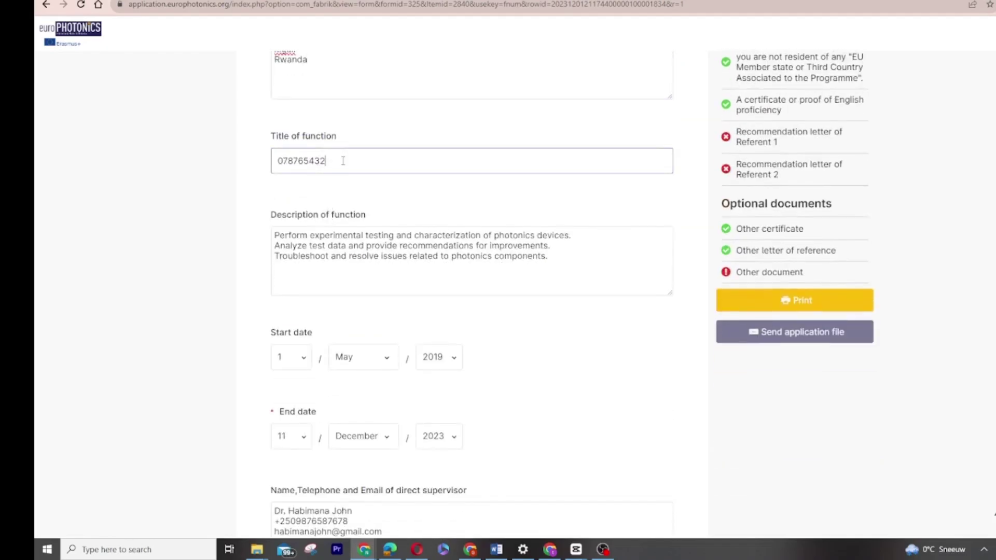
key("ctrl+a")
type("research assistant")
Review the professional experience form and continue to the documents checklist.
scroll(295, 222, "down", 2)
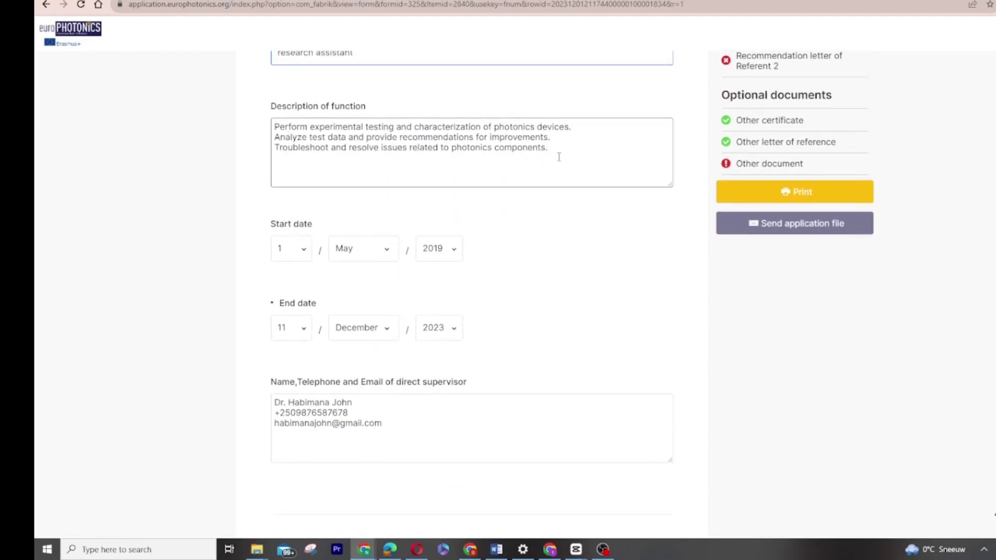
left_click_drag(534, 150, 263, 107)
scroll(520, 271, "up", 6)
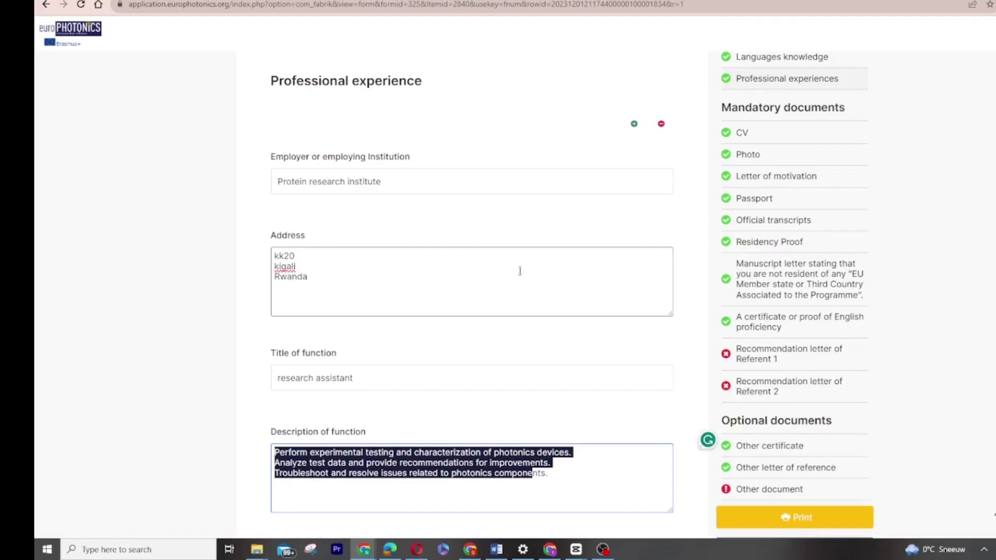
scroll(520, 271, "down", 9)
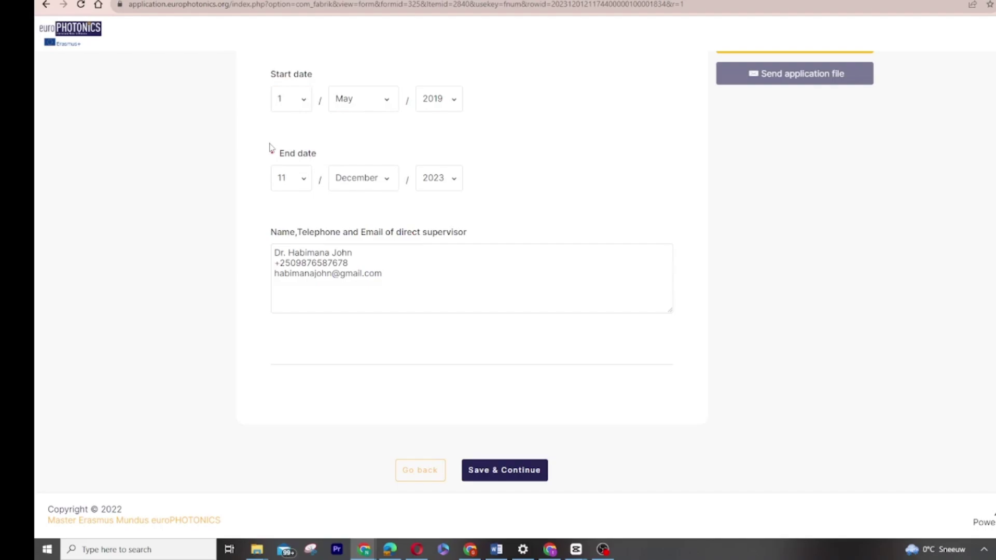
left_click_drag(278, 151, 310, 154)
scroll(412, 321, "down", 1)
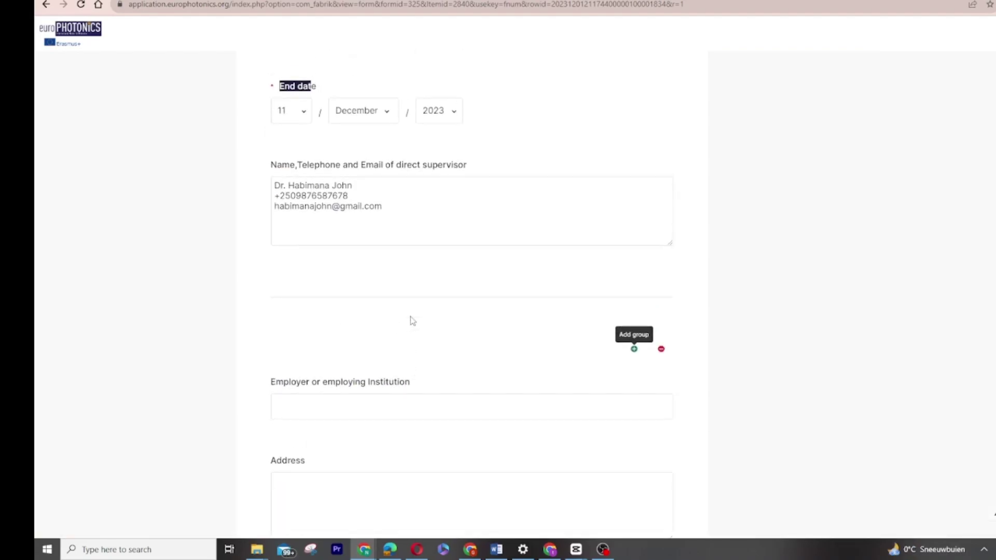
scroll(403, 321, "up", 6)
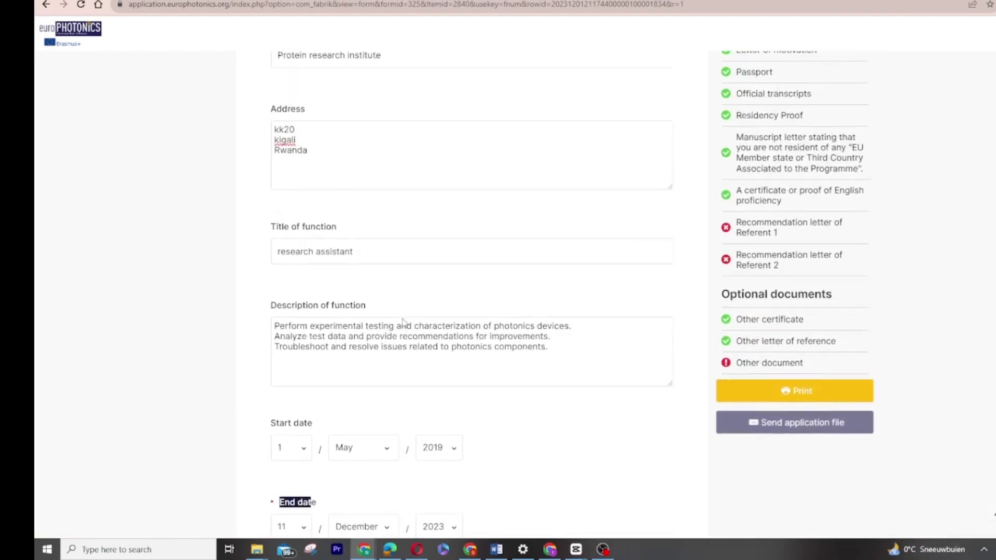
scroll(402, 322, "up", 2)
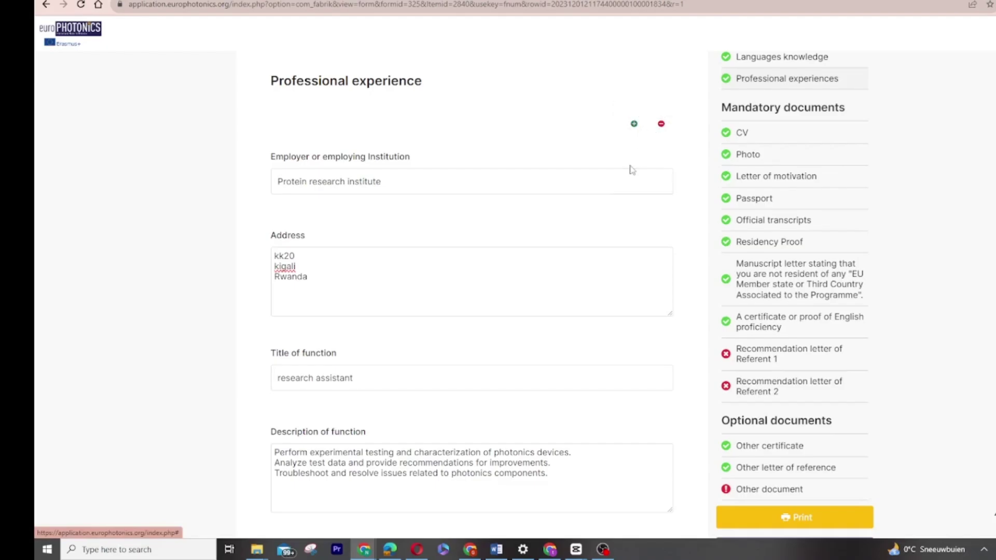
scroll(618, 187, "down", 1)
scroll(621, 189, "up", 3)
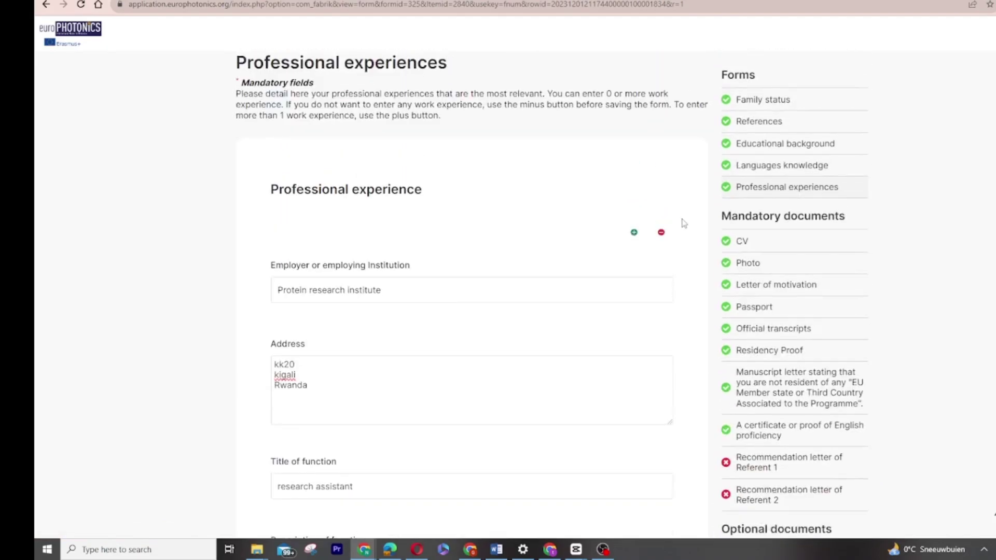
left_click(660, 232)
Open the Mandatory documents checklist and review its status legend.
left_click(503, 280)
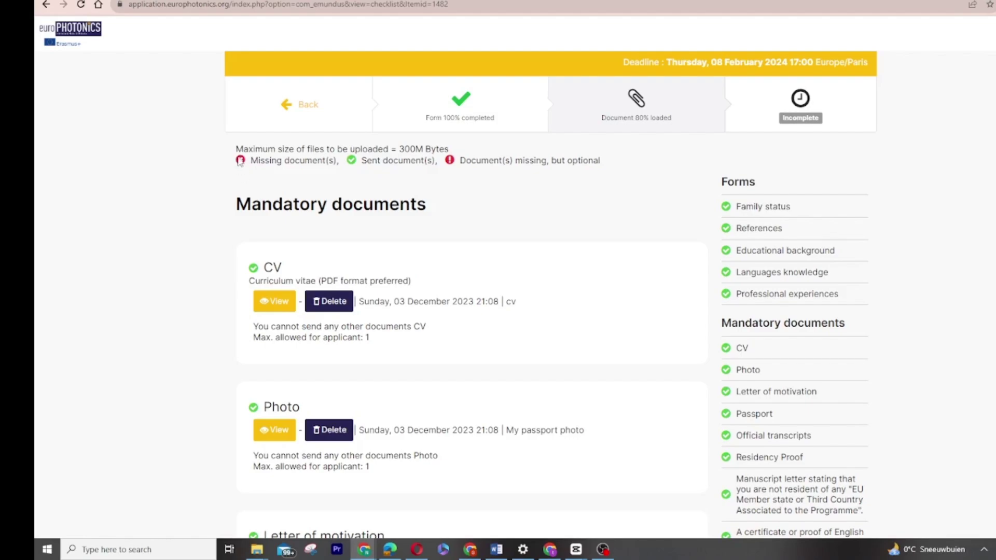
left_click_drag(327, 170, 252, 160)
left_click(318, 173)
left_click_drag(620, 173, 446, 164)
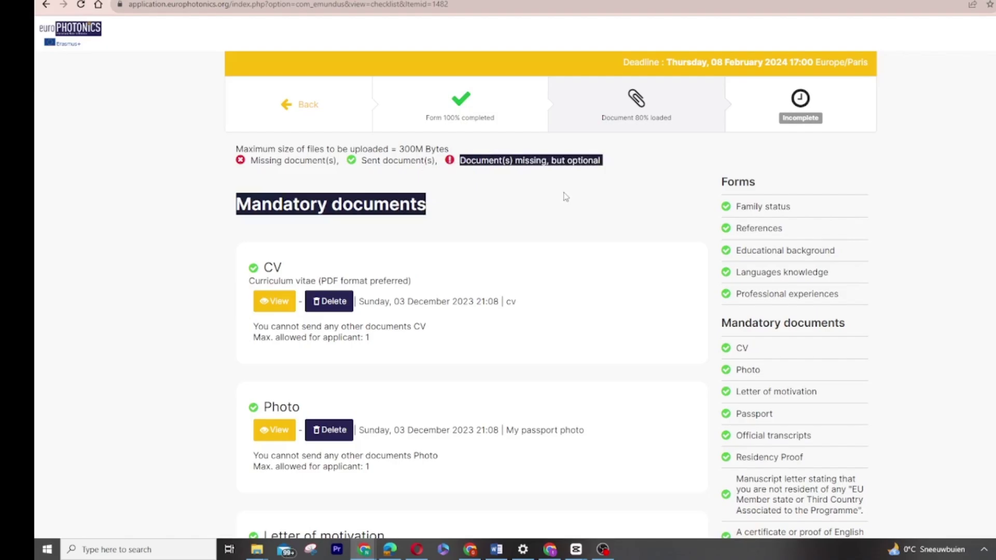
Delete the previously uploaded CV from the checklist.
scroll(566, 196, "down", 3)
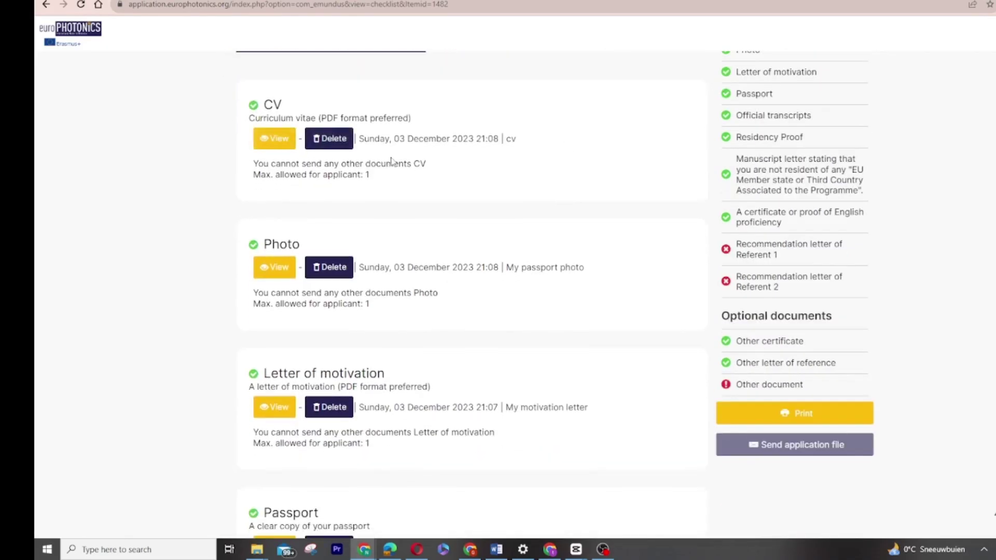
scroll(391, 162, "down", 15)
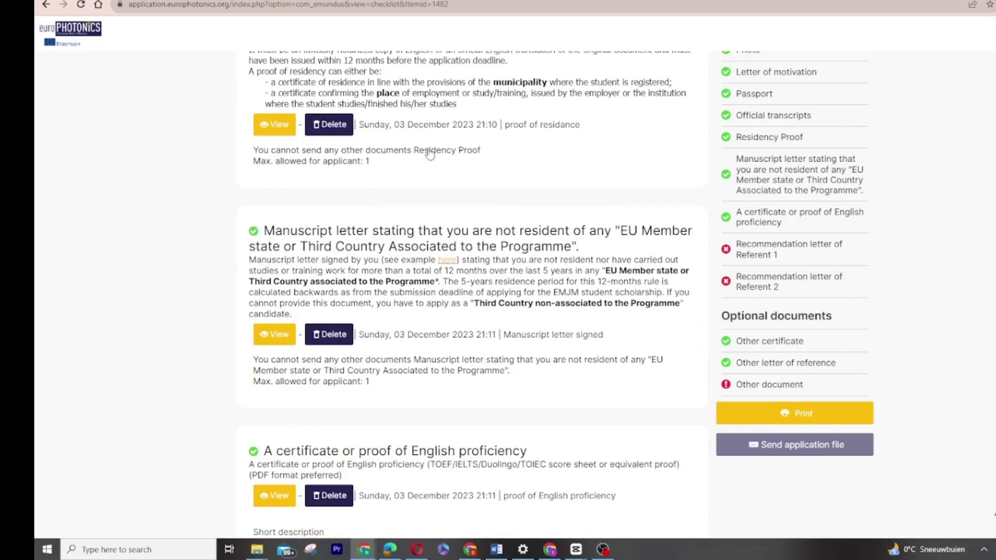
scroll(430, 153, "down", 17)
scroll(439, 146, "up", 10)
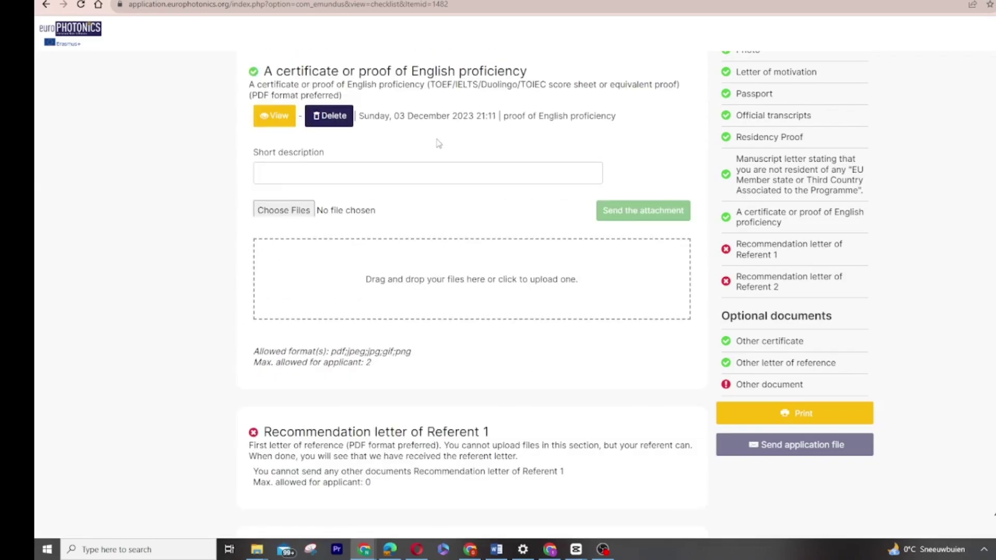
scroll(438, 143, "up", 20)
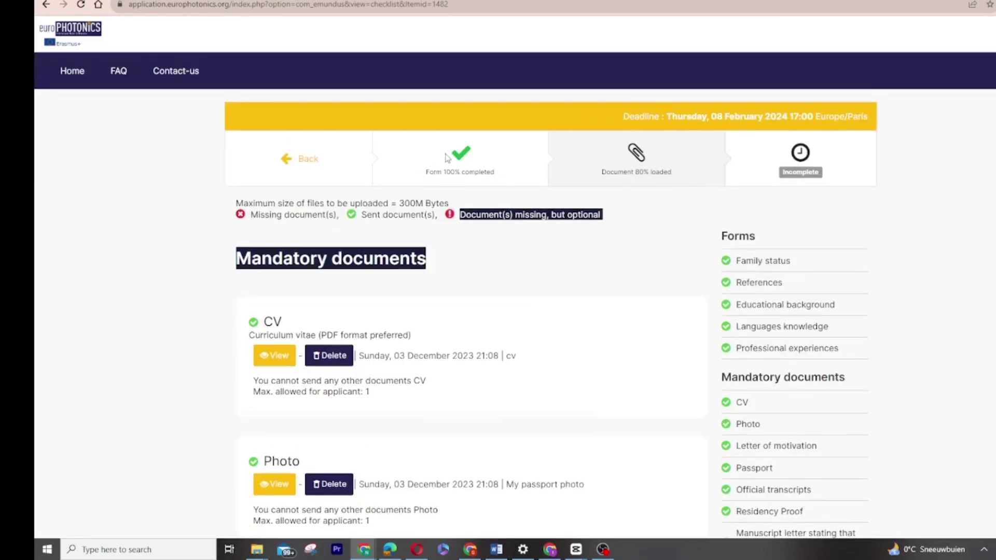
scroll(445, 157, "down", 3)
left_click(332, 192)
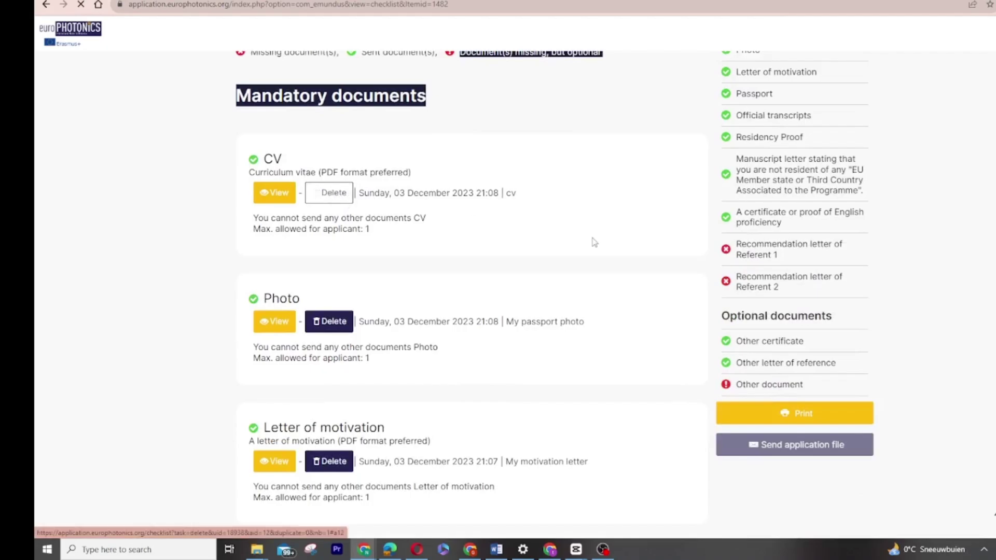
Paste a CV short description and fix its flagged spelling.
scroll(418, 244, "down", 9)
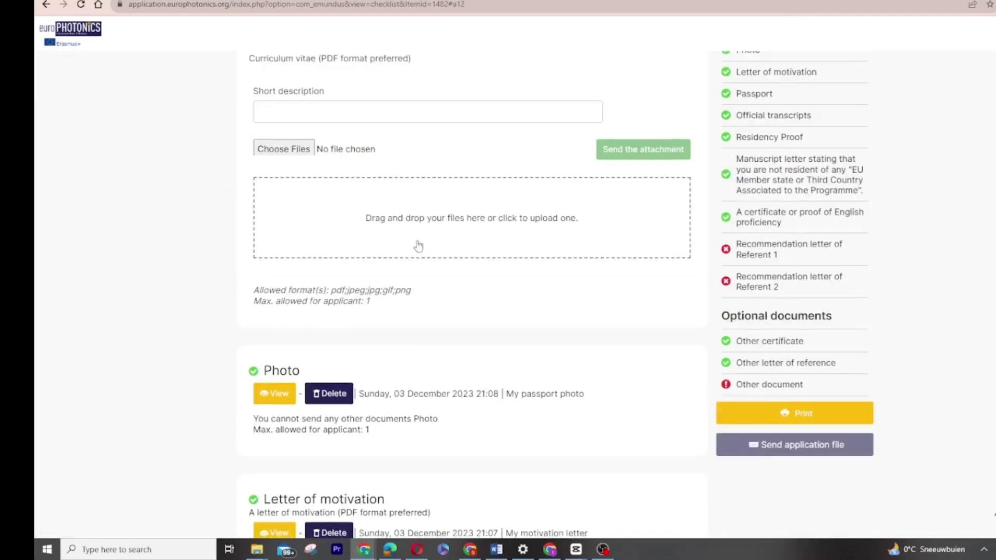
scroll(419, 237, "up", 5)
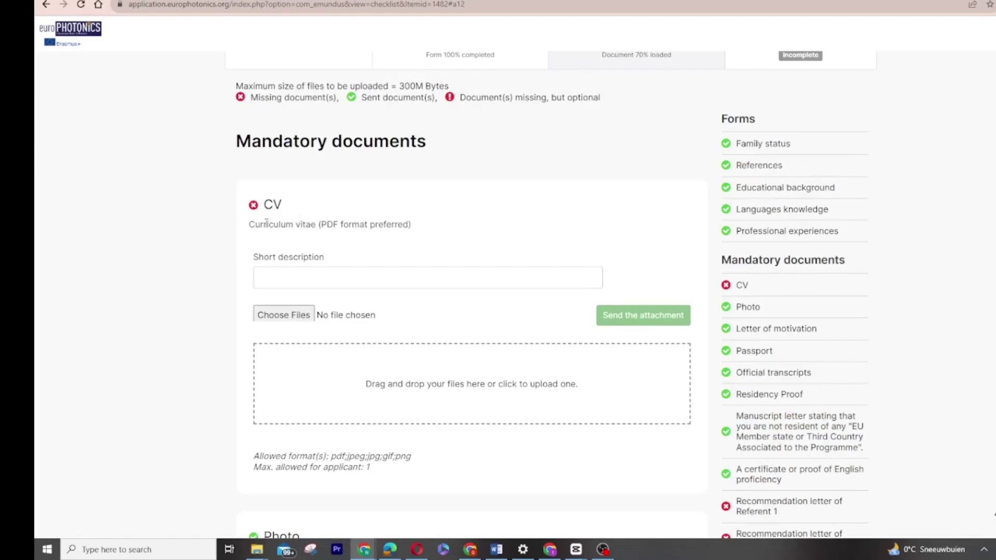
scroll(266, 223, "down", 1)
left_click_drag(249, 171, 310, 184)
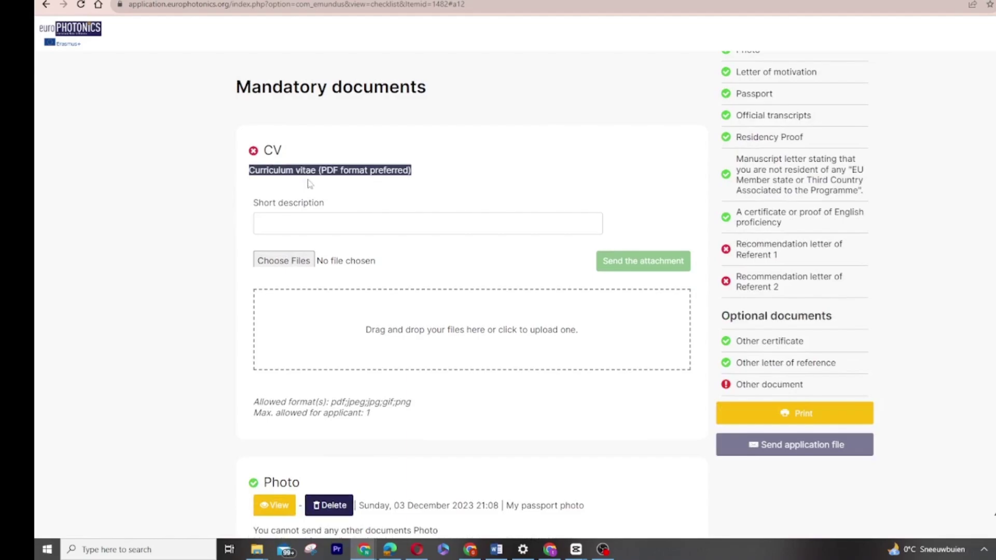
left_click(418, 179)
left_click(274, 226)
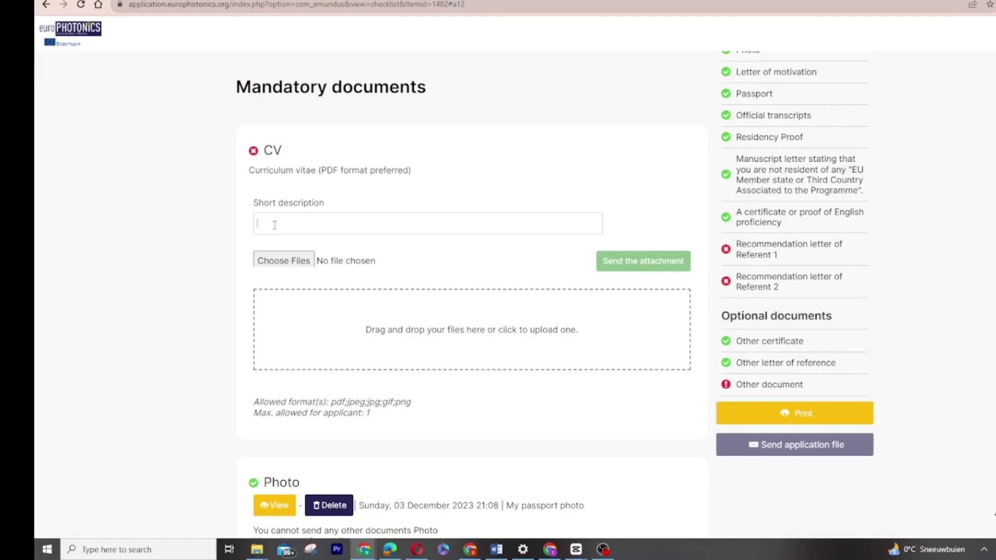
type("TIME TURI Curriculum vitae")
scroll(274, 226, "up", 1)
left_click_drag(261, 278, 367, 283)
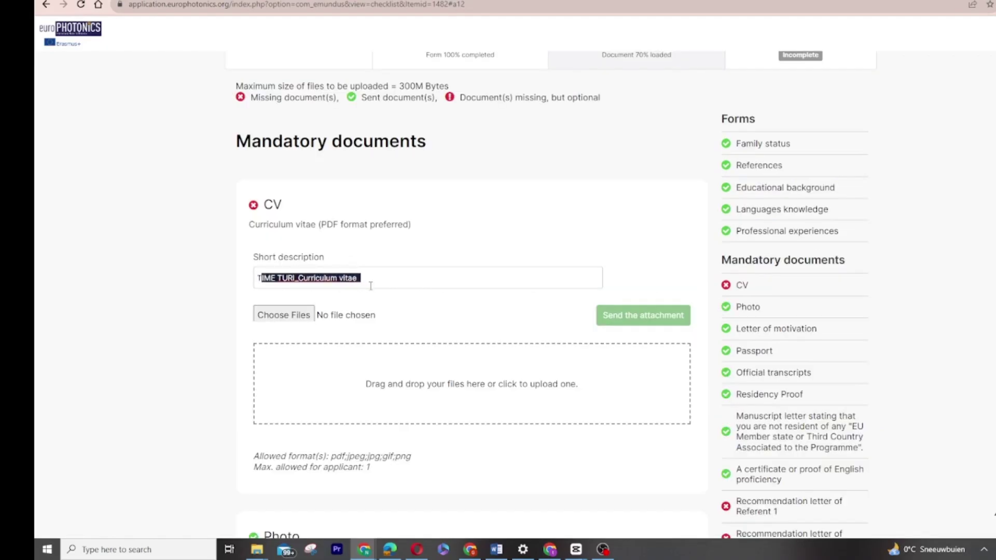
left_click(316, 278)
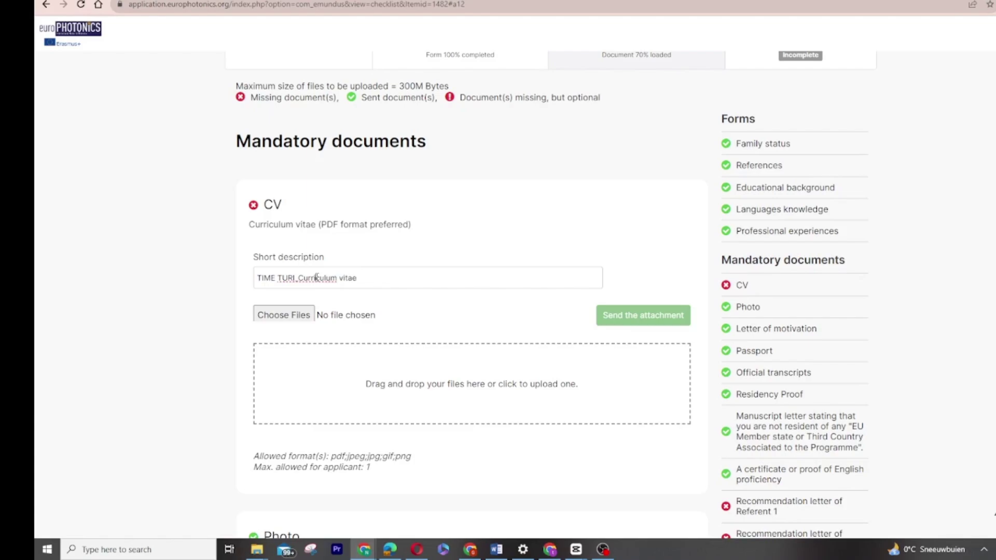
right_click(316, 278)
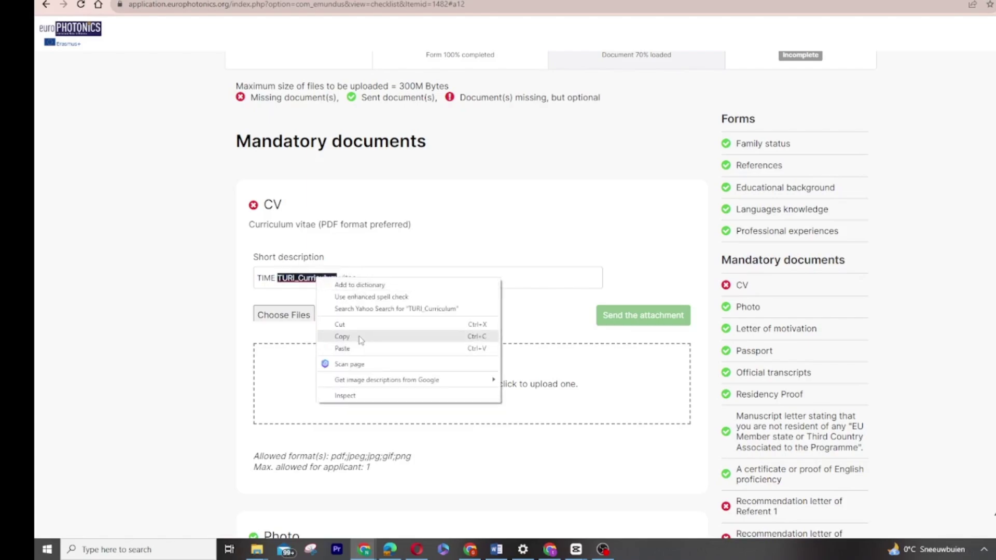
left_click(342, 242)
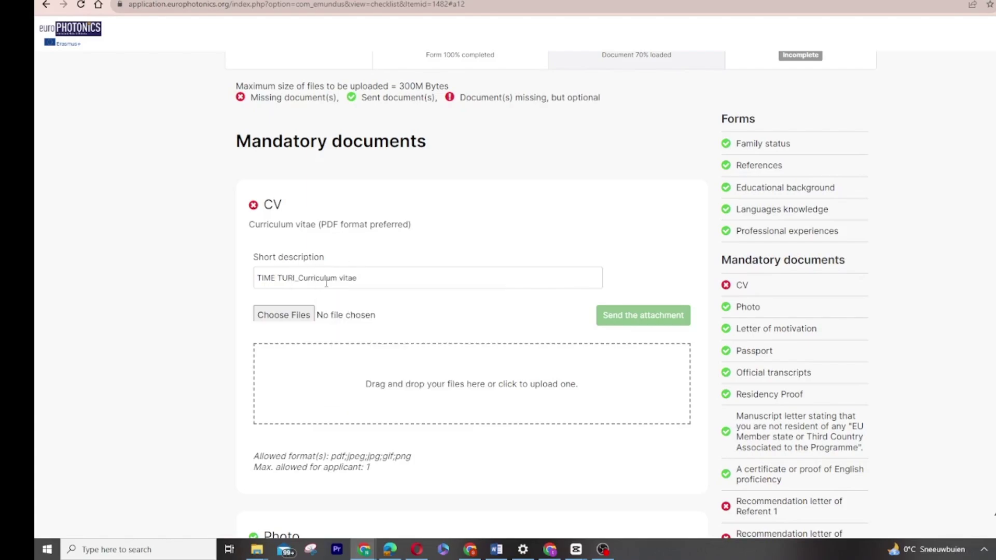
left_click_drag(369, 275, 257, 264)
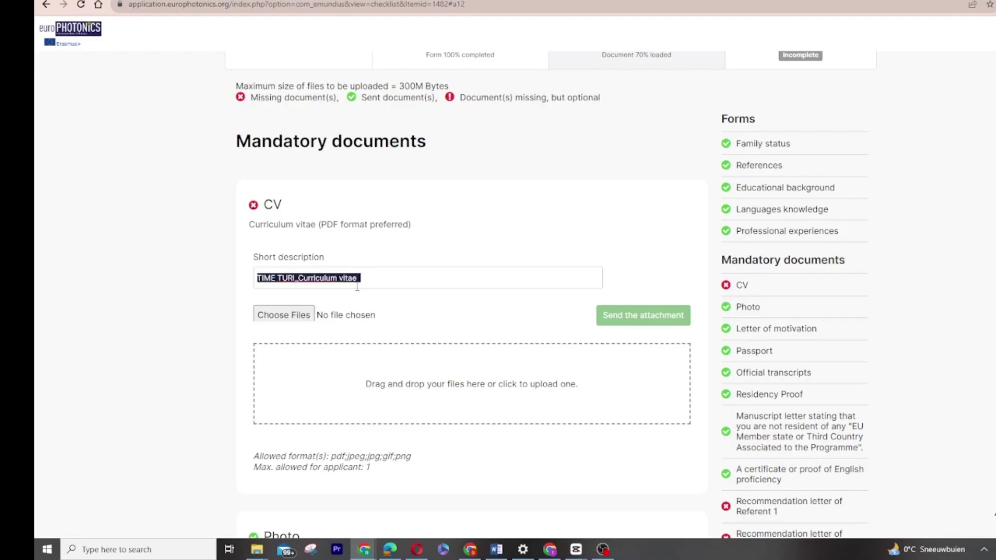
Choose admisioom.pptx as the CV file and send the attachment.
left_click(289, 317)
left_click(289, 317)
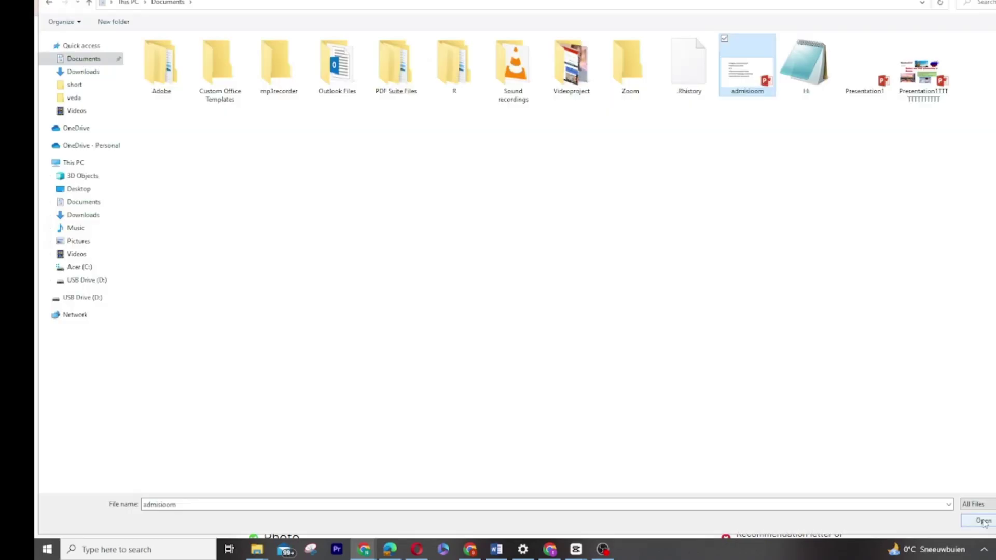
left_click(976, 522)
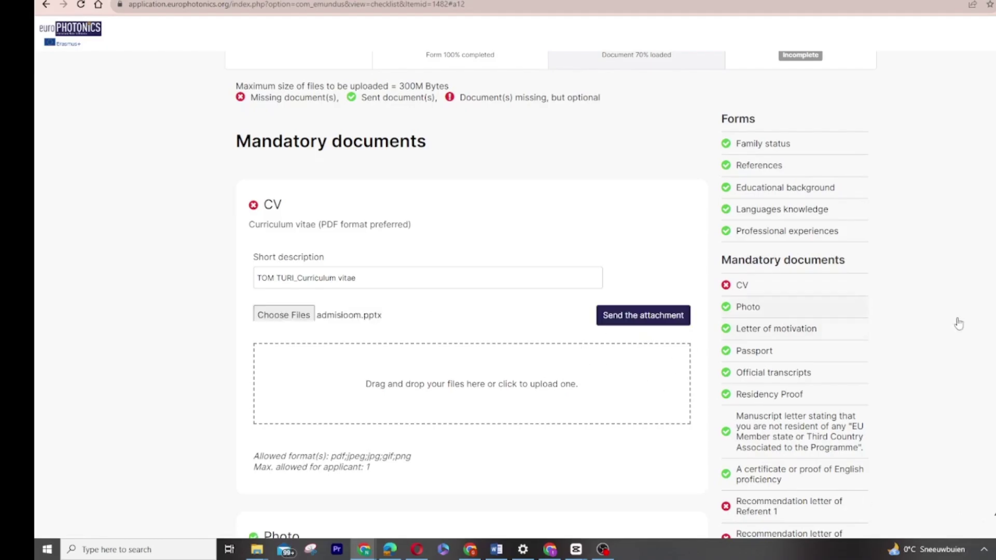
scroll(965, 322, "down", 3)
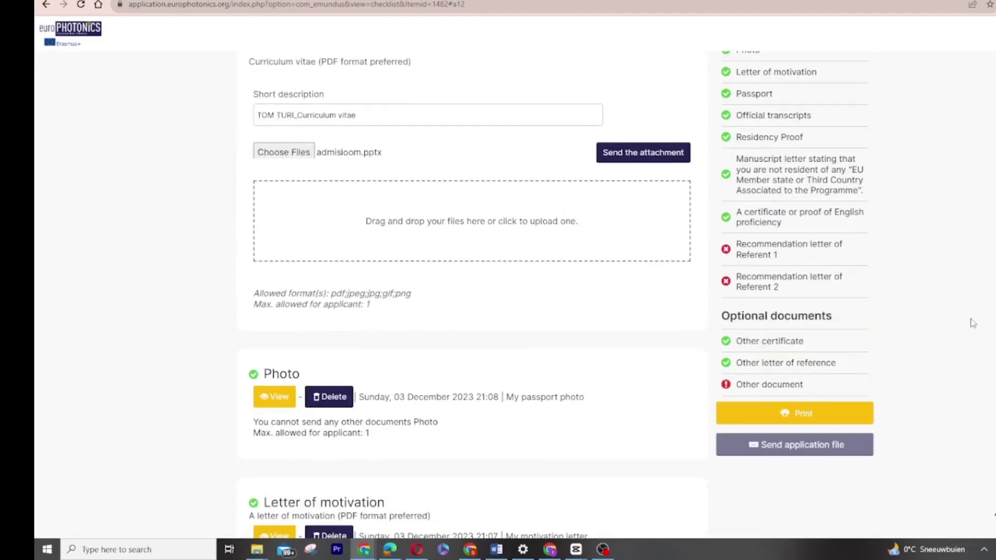
left_click(651, 155)
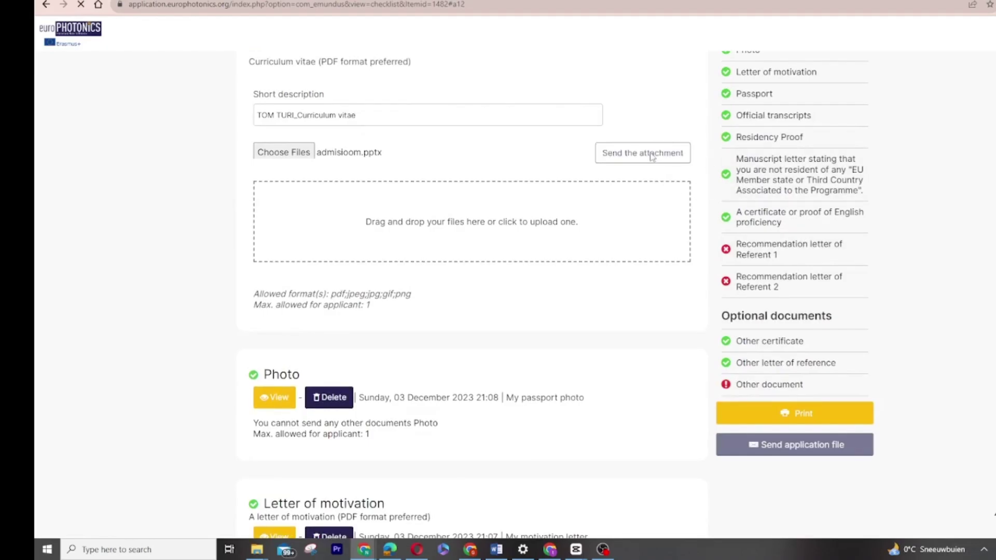
scroll(391, 158, "up", 2)
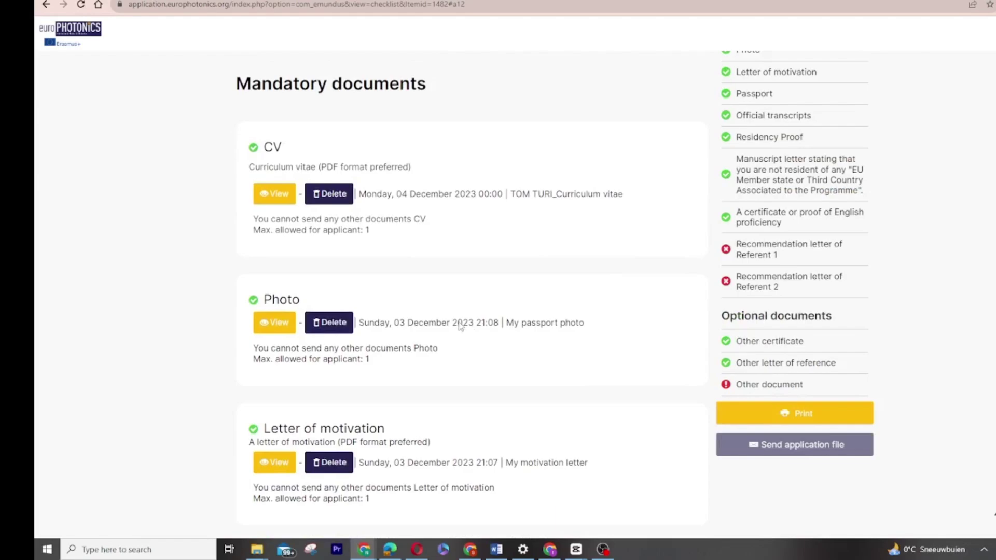
scroll(244, 226, "down", 1)
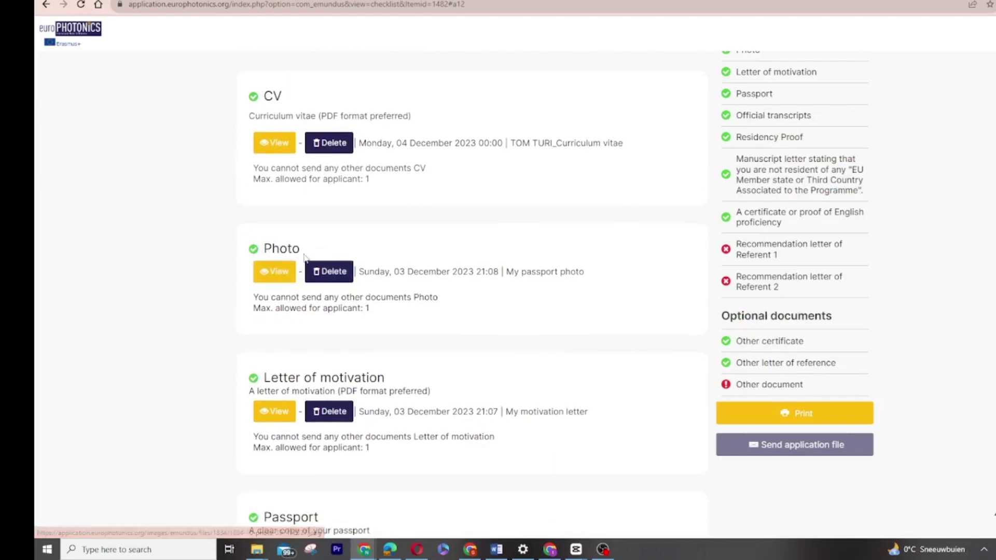
scroll(384, 268, "down", 2)
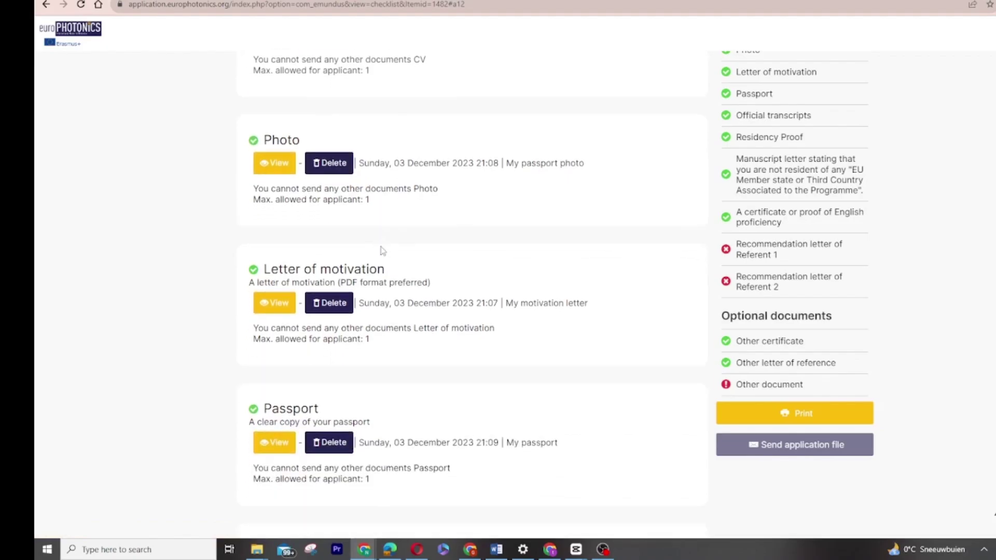
scroll(415, 228, "down", 10)
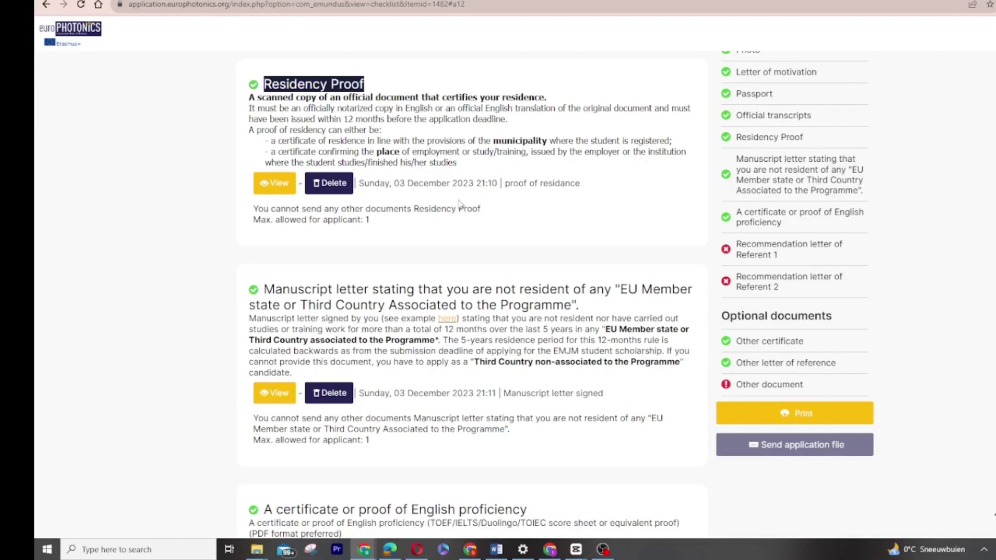
left_click_drag(457, 163, 265, 148)
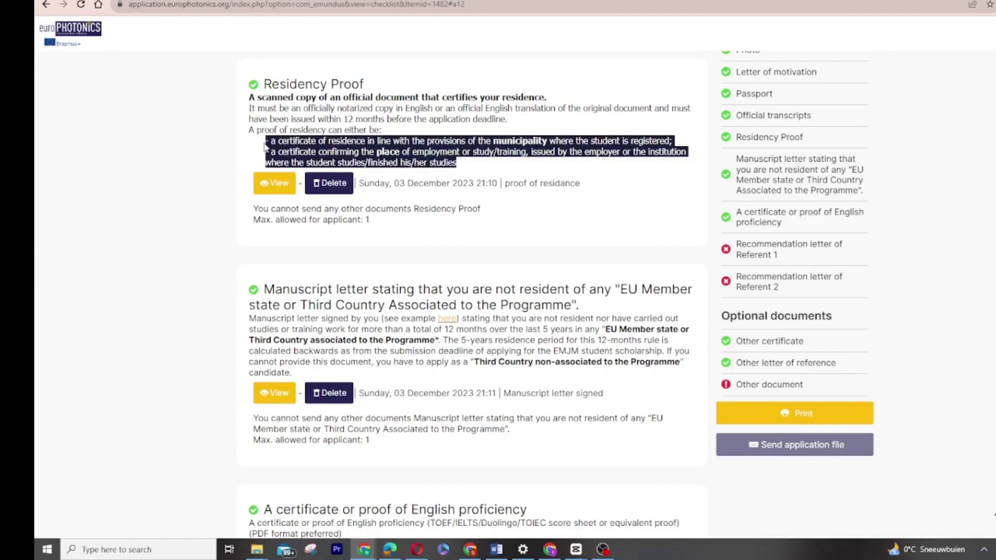
left_click(325, 127)
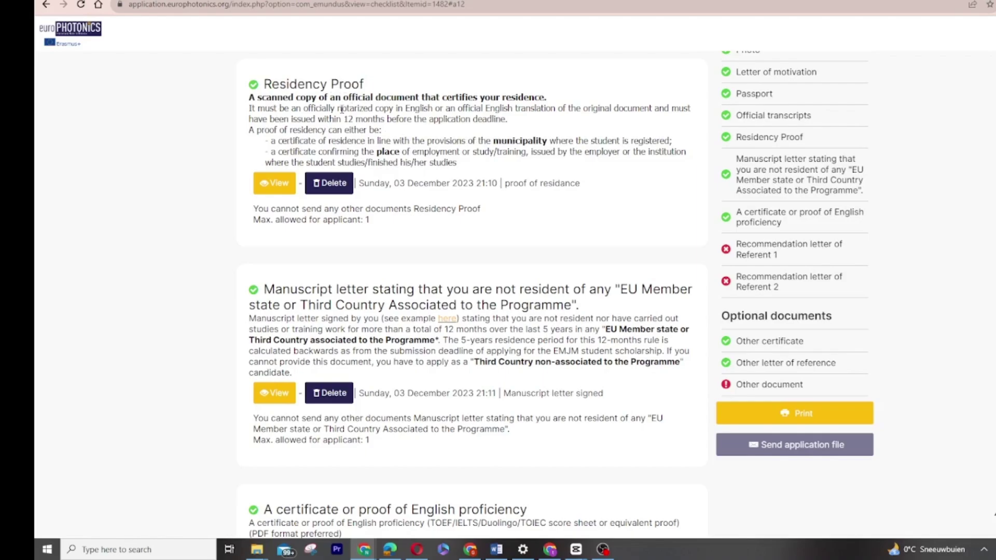
left_click_drag(341, 109, 506, 131)
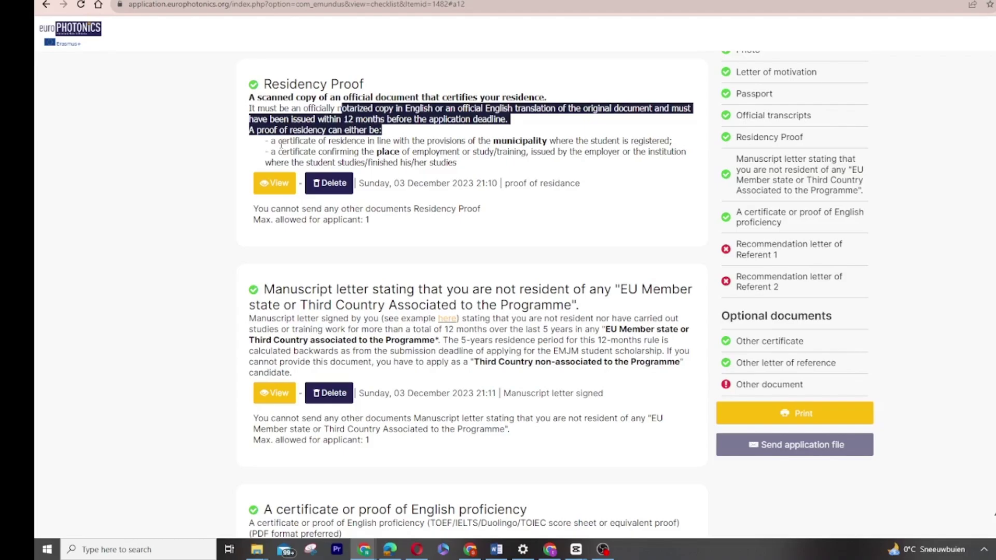
left_click(503, 136)
left_click_drag(510, 136, 684, 149)
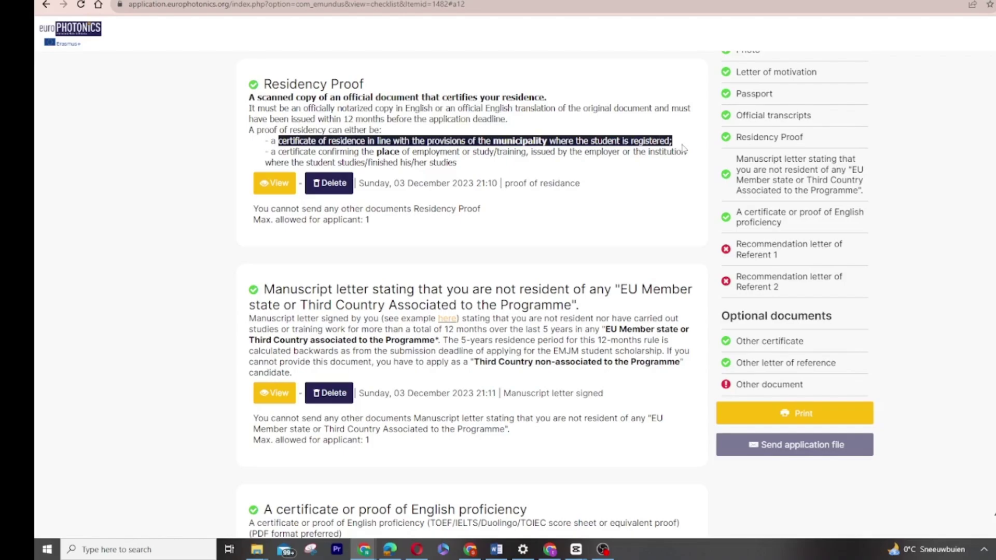
left_click(550, 147)
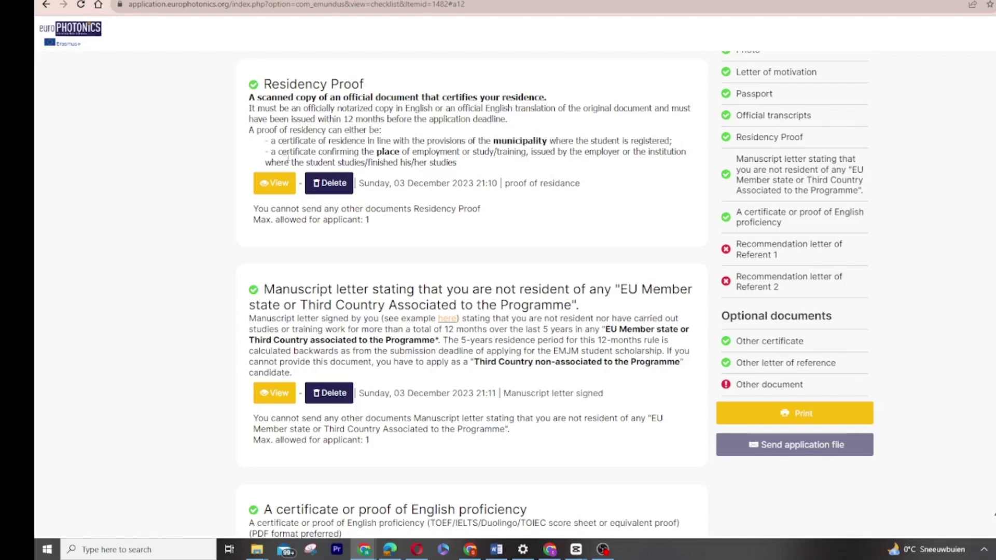
left_click_drag(268, 141, 676, 142)
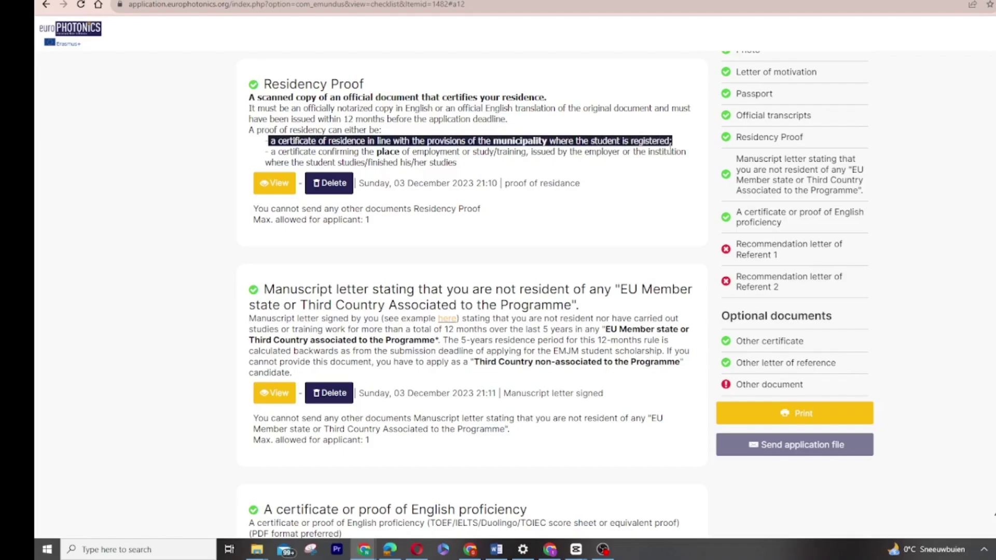
left_click(479, 162, "shift")
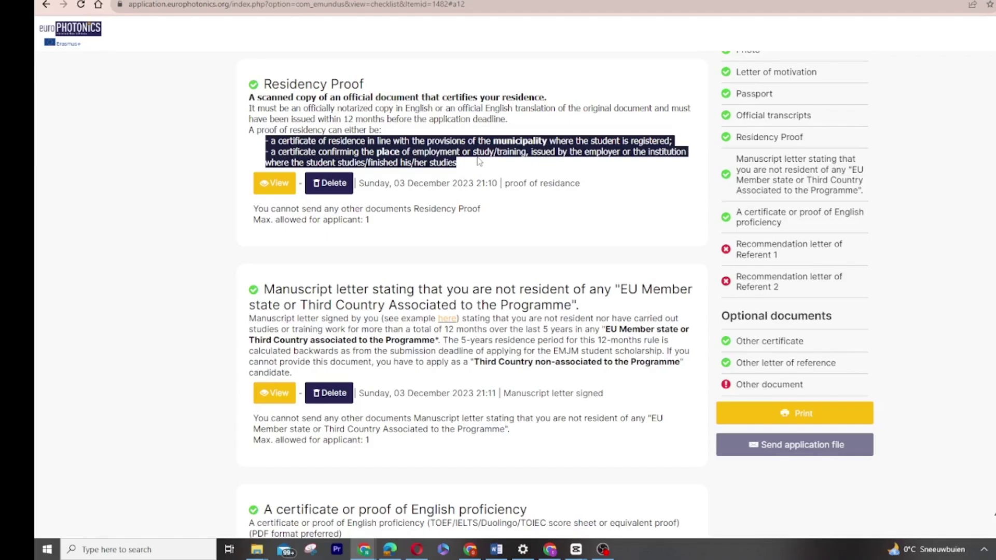
Download the example letter linked in the Manuscript letter requirement.
left_click_drag(384, 234, 259, 82)
scroll(293, 133, "down", 3)
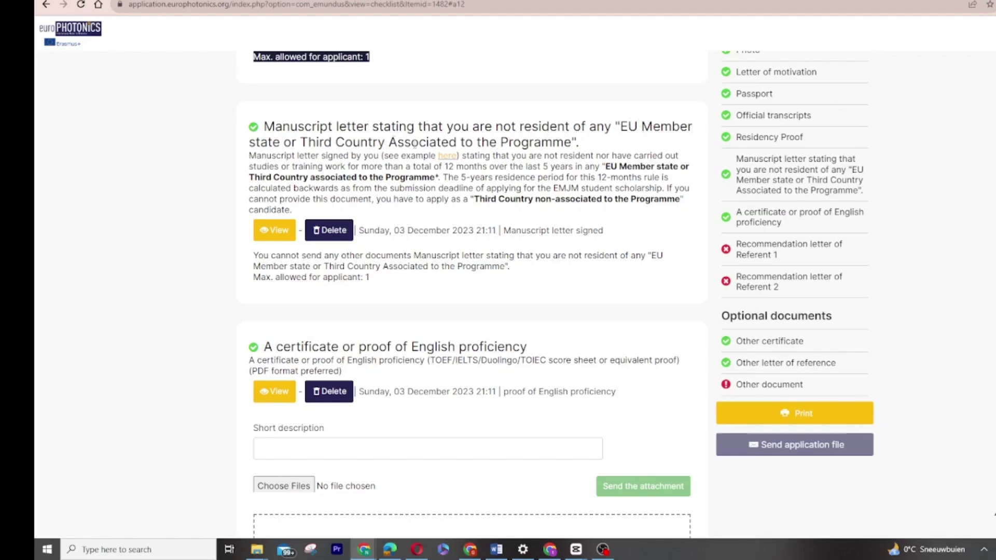
left_click_drag(582, 145, 239, 122)
left_click(241, 161)
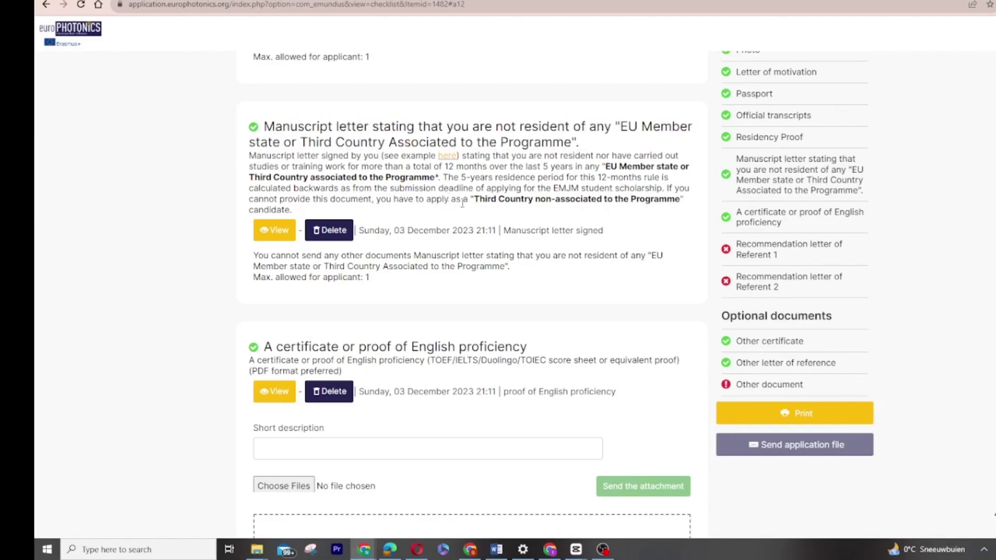
right_click(447, 157)
left_click(482, 167)
Download the example residency statement again and open it from the downloads.
left_click_drag(582, 149, 257, 118)
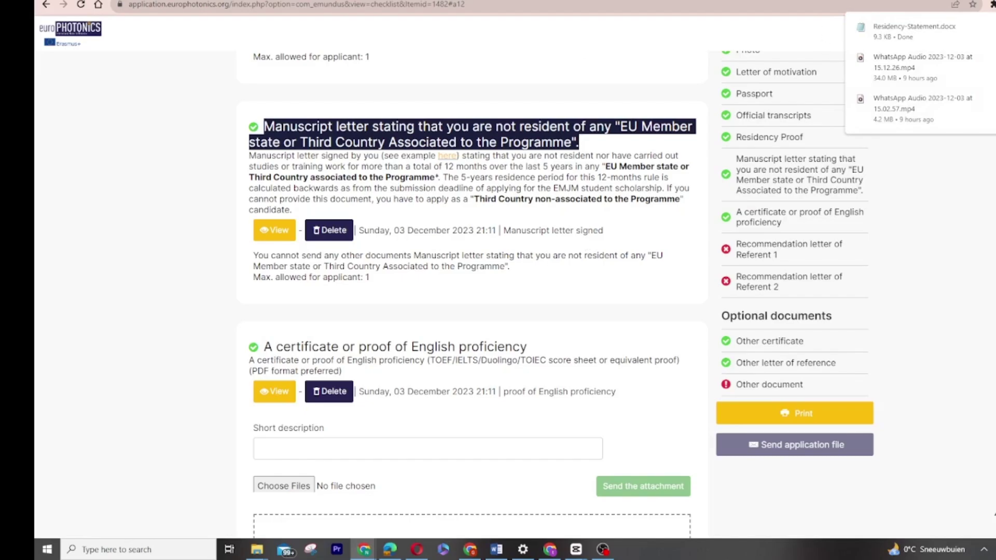
left_click(710, 125)
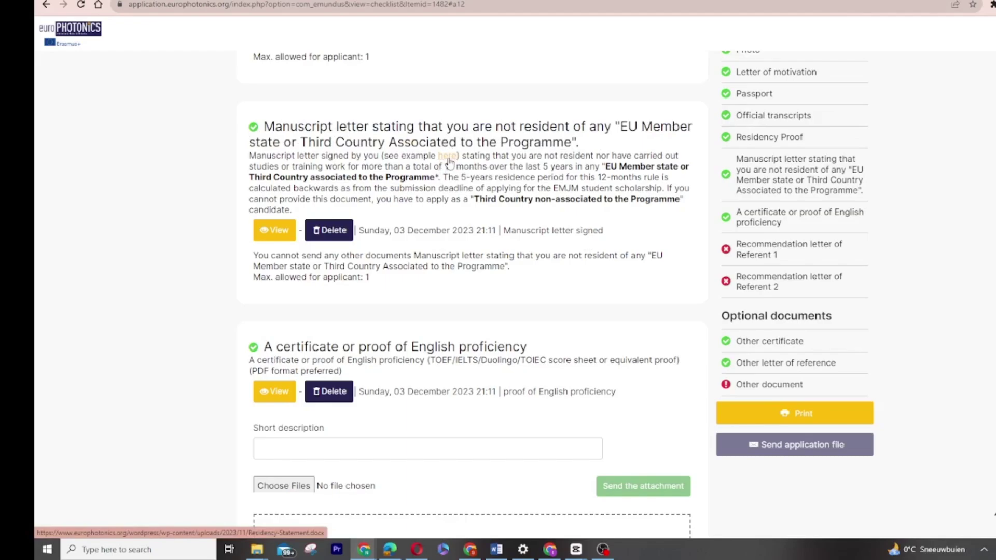
left_click(448, 157)
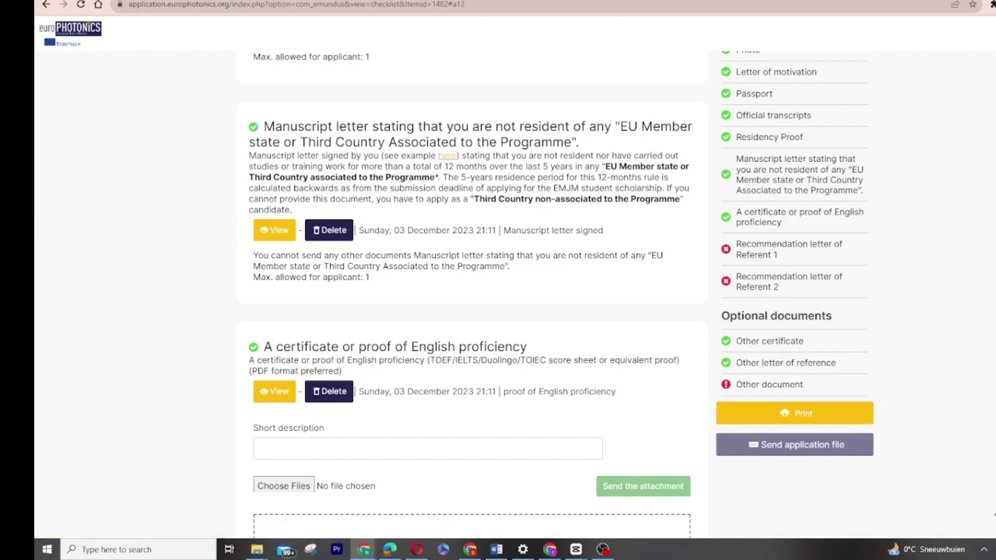
left_click(992, 5)
scroll(353, 262, "down", 3)
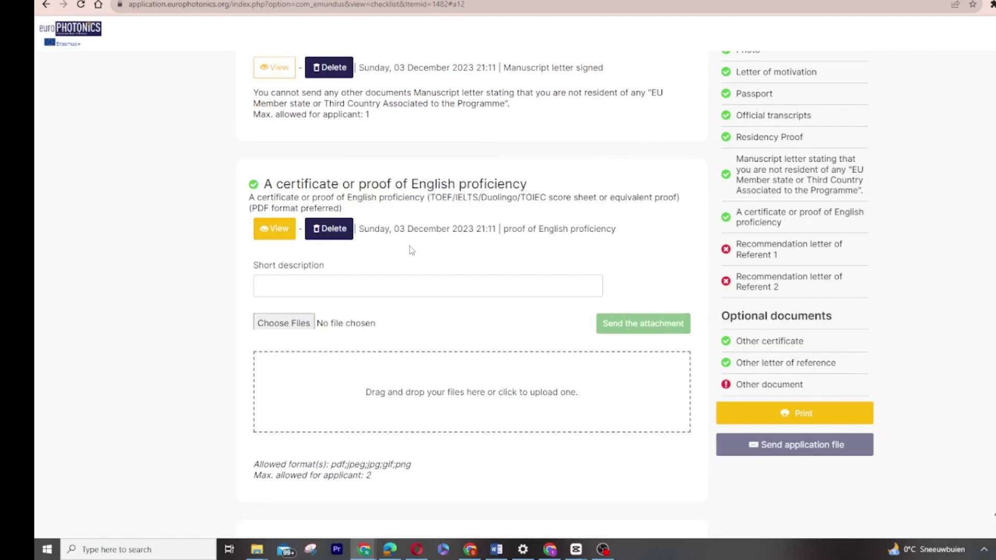
scroll(410, 249, "down", 4)
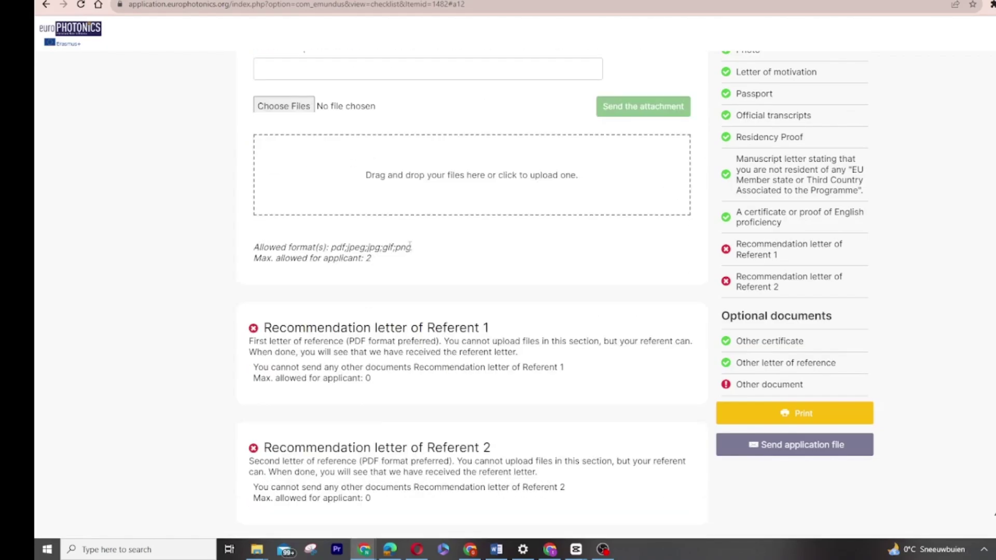
scroll(409, 246, "down", 4)
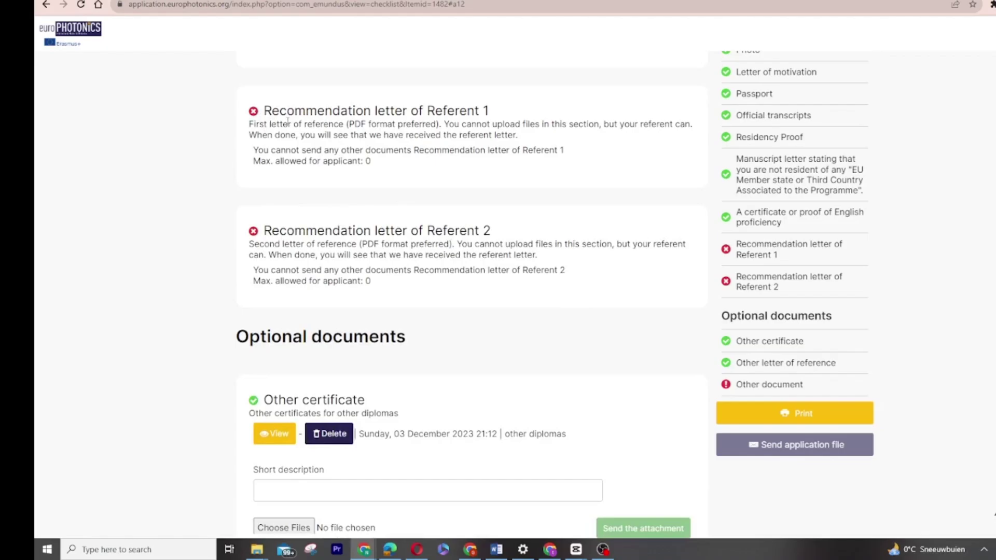
left_click_drag(373, 166, 240, 112)
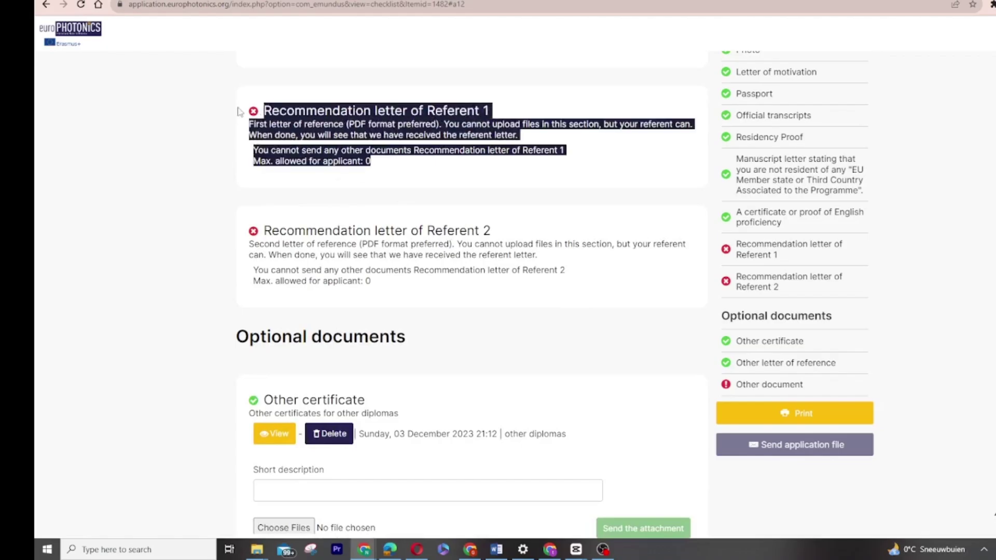
left_click_drag(399, 290, 244, 116)
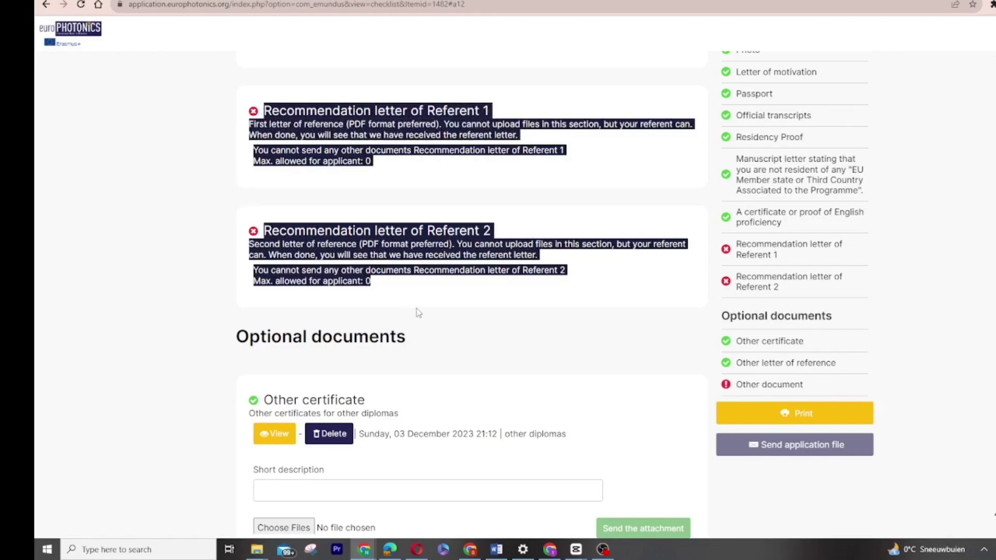
left_click_drag(381, 285, 367, 255)
left_click(390, 288)
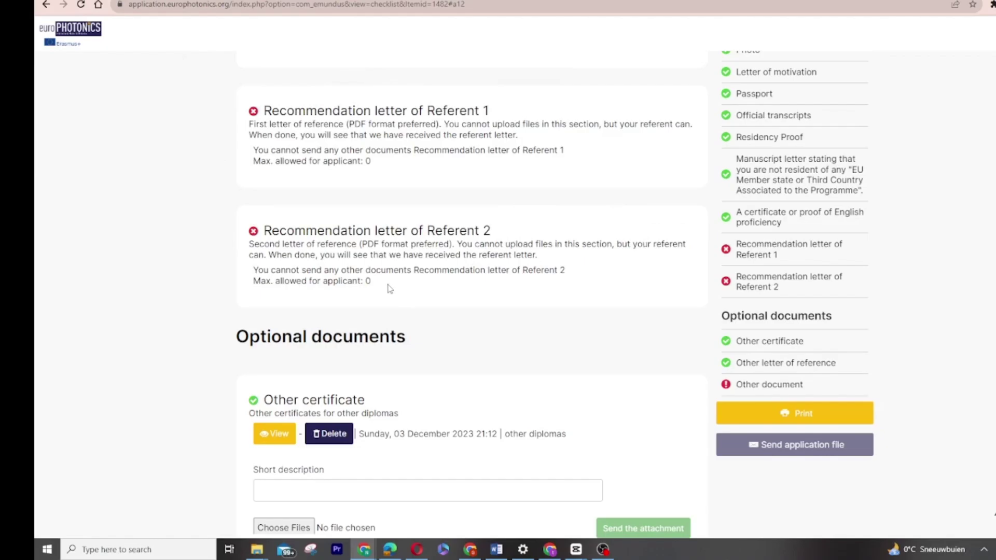
left_click_drag(391, 288, 252, 110)
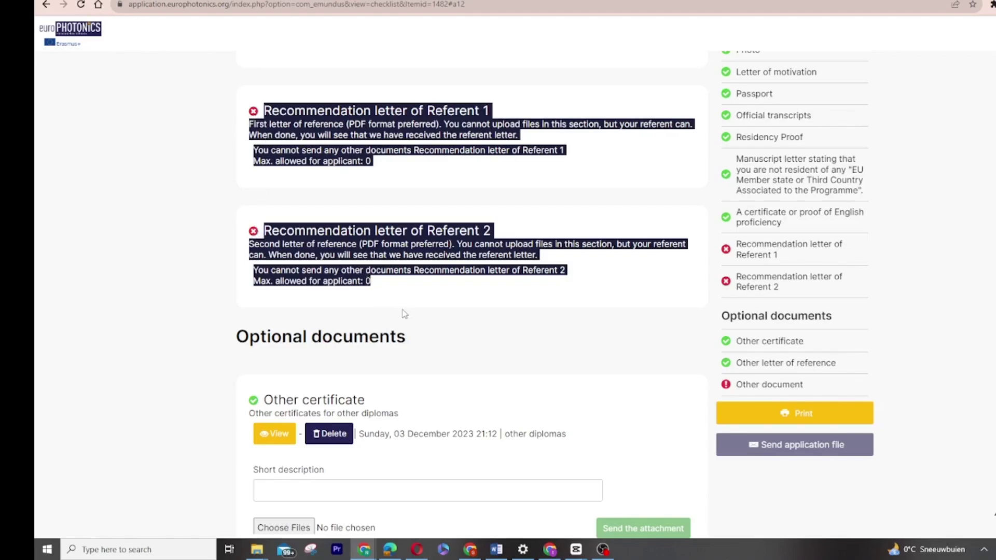
scroll(397, 312, "down", 3)
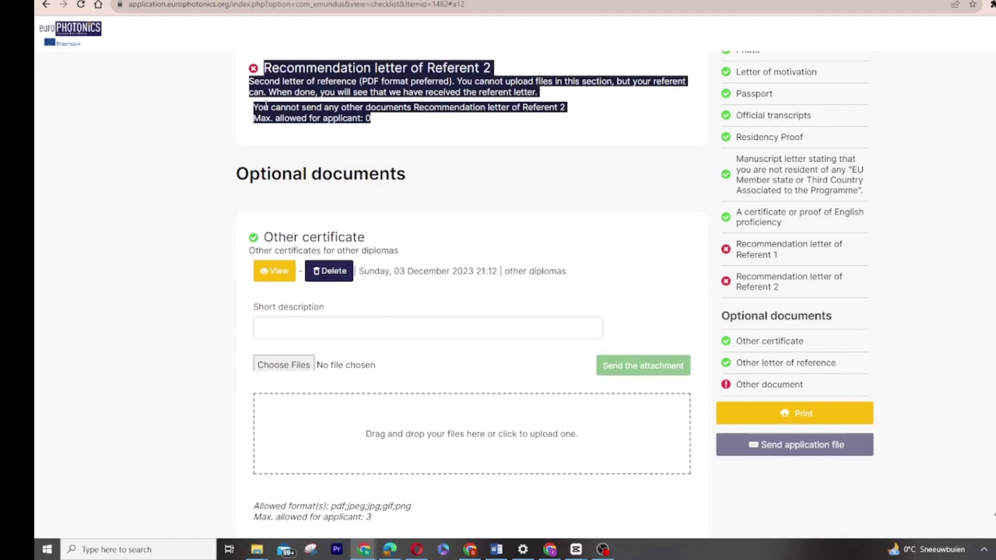
left_click(342, 109)
scroll(386, 134, "up", 3)
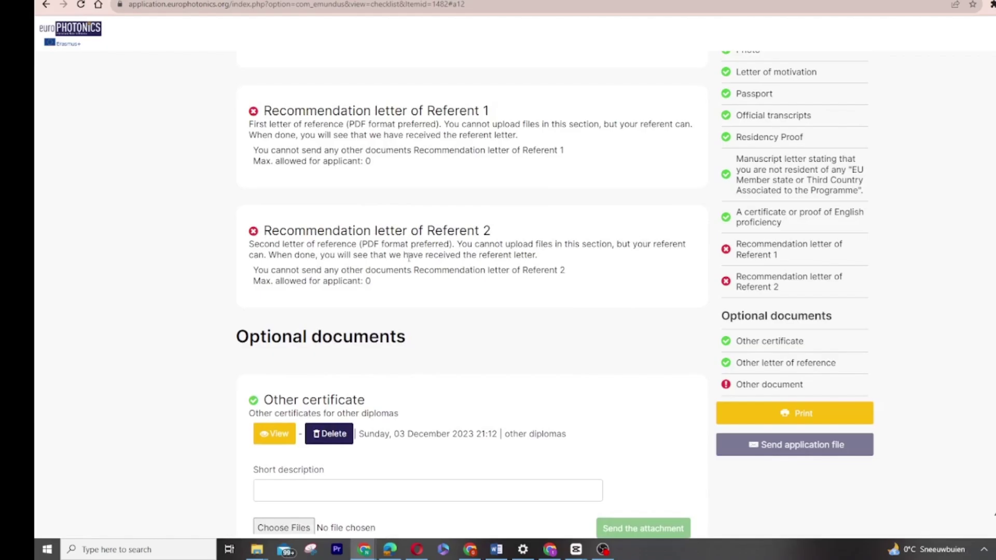
left_click_drag(400, 283, 247, 105)
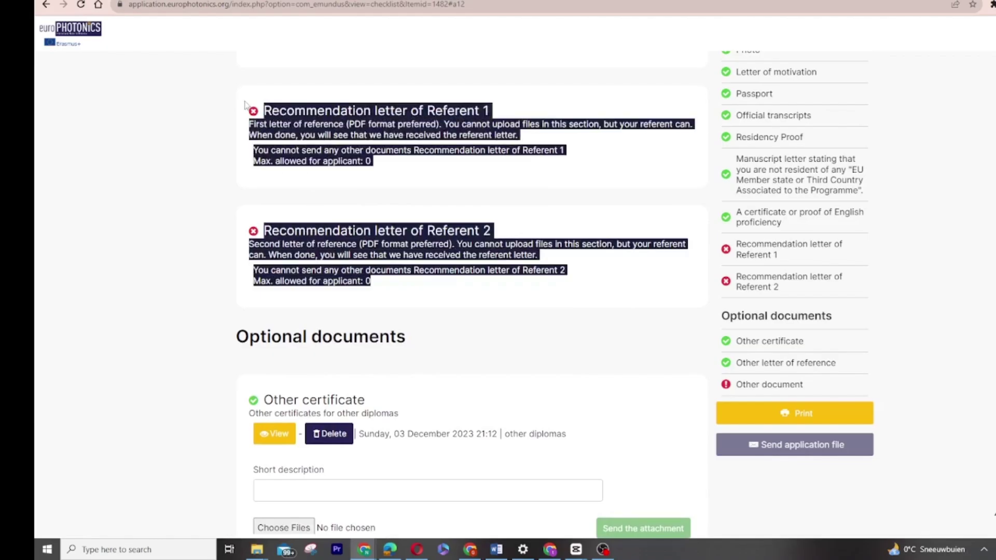
scroll(426, 348, "down", 3)
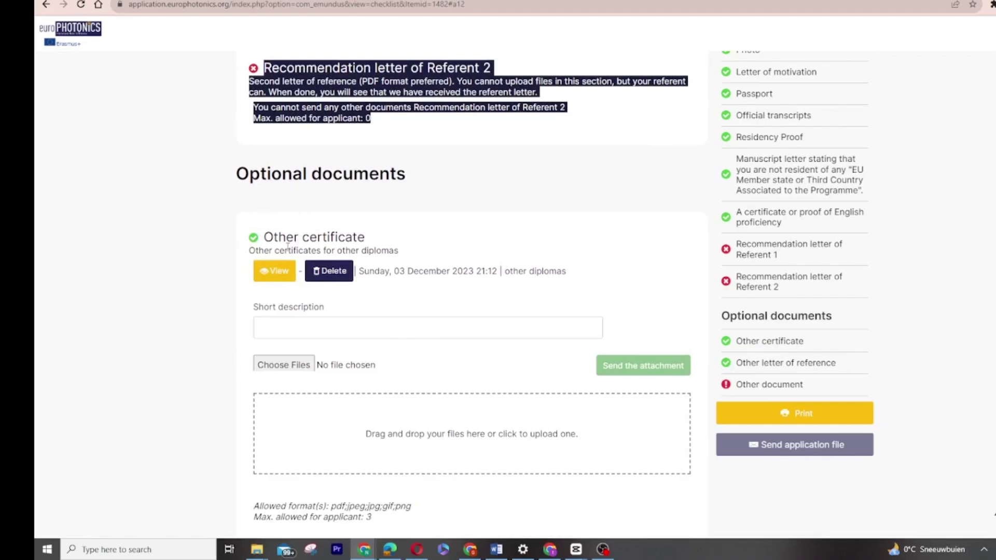
scroll(303, 229, "down", 2)
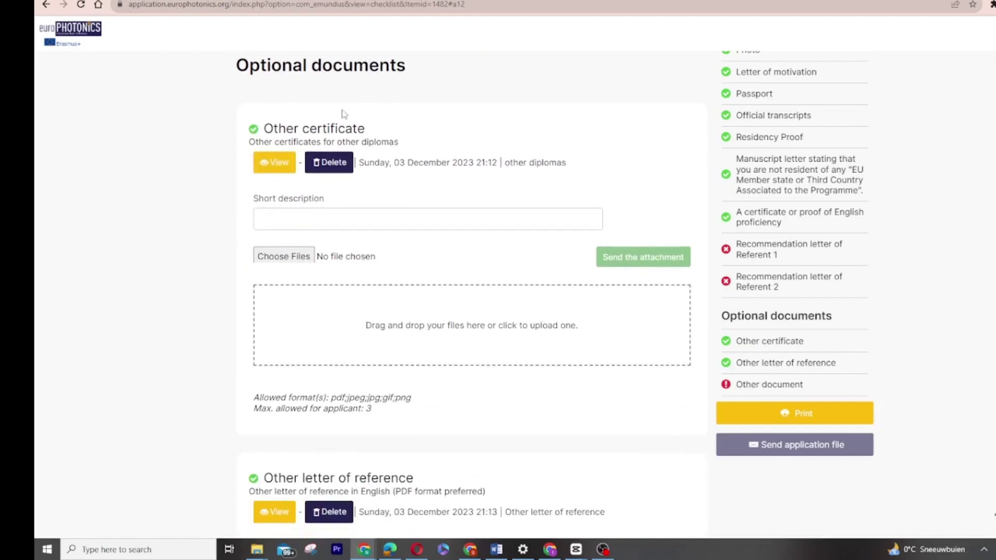
left_click_drag(263, 129, 606, 167)
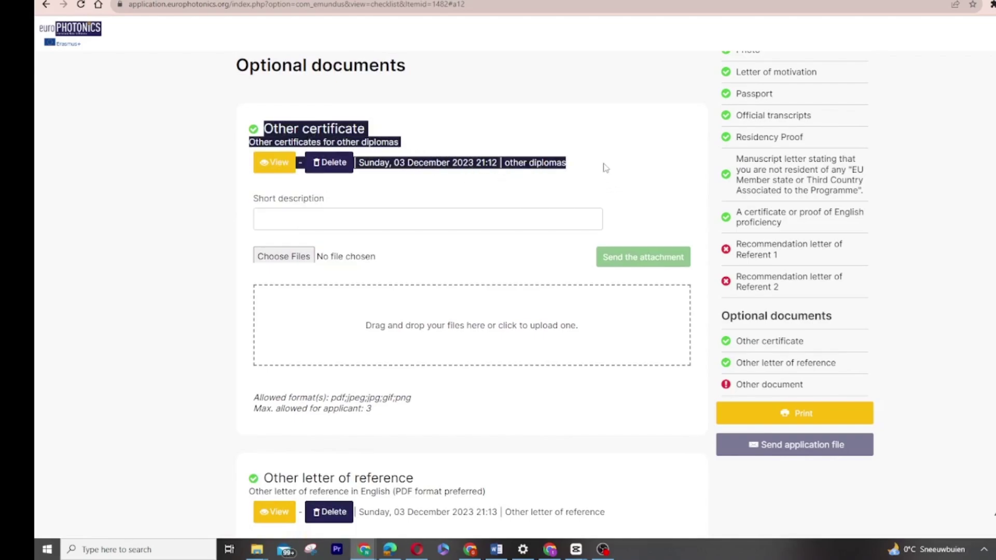
left_click(605, 168)
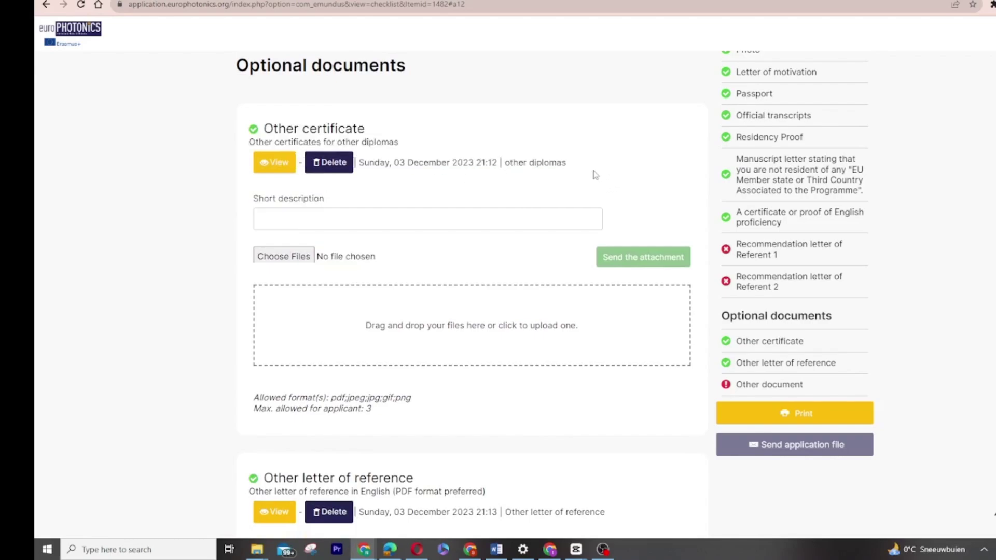
left_click_drag(573, 168, 244, 110)
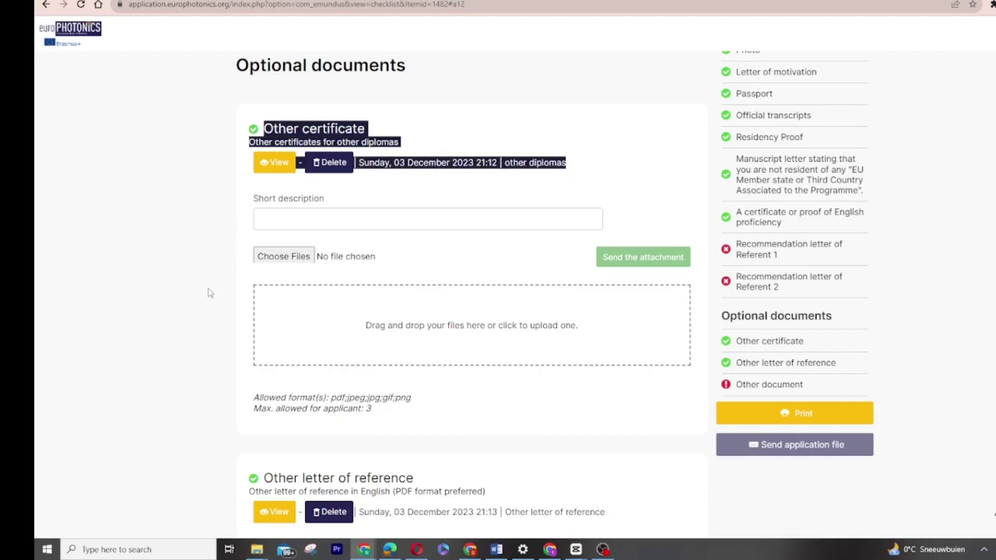
scroll(211, 291, "down", 2)
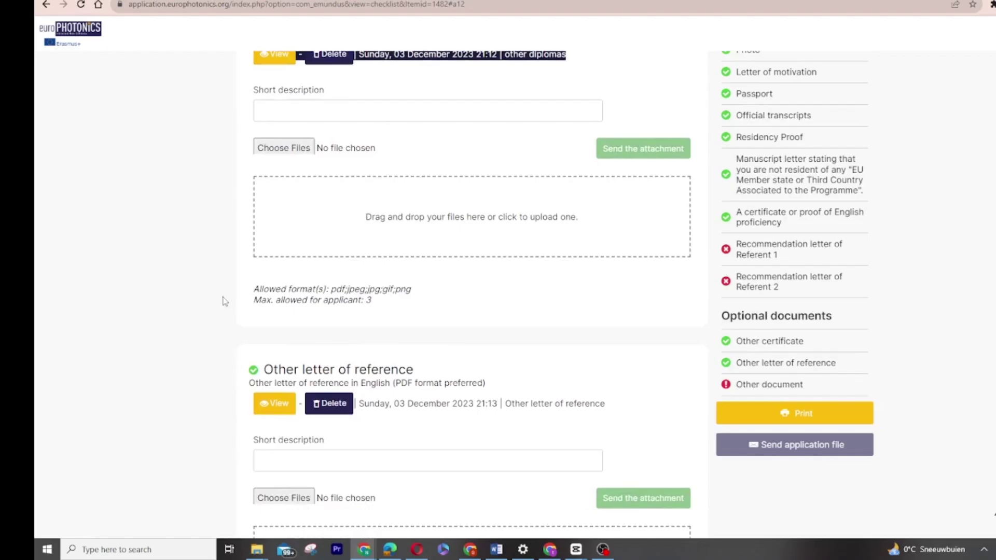
scroll(418, 275, "down", 3)
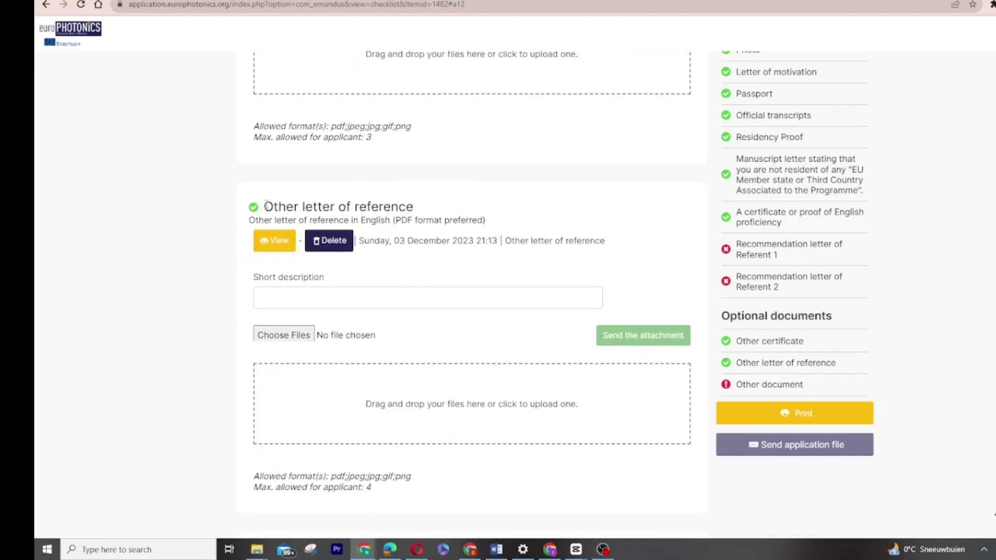
left_click_drag(266, 204, 351, 220)
left_click_drag(557, 271, 620, 251)
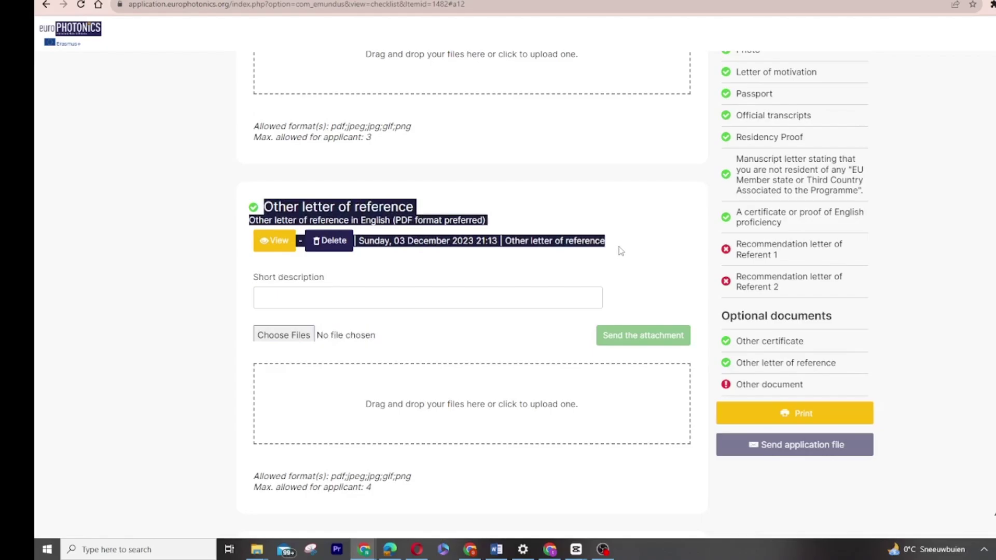
left_click(464, 203)
scroll(576, 311, "down", 5)
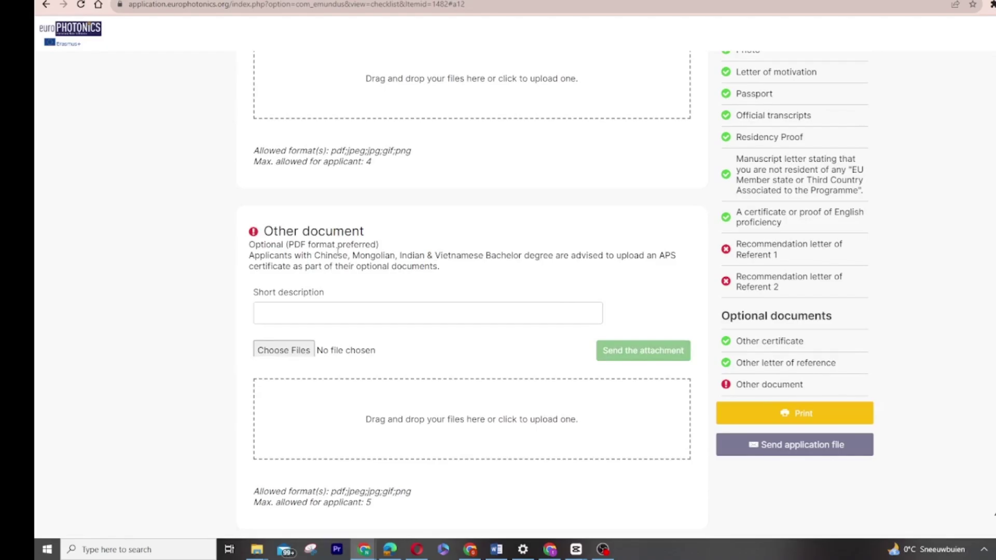
left_click_drag(269, 231, 469, 275)
left_click(469, 276)
scroll(485, 246, "up", 10)
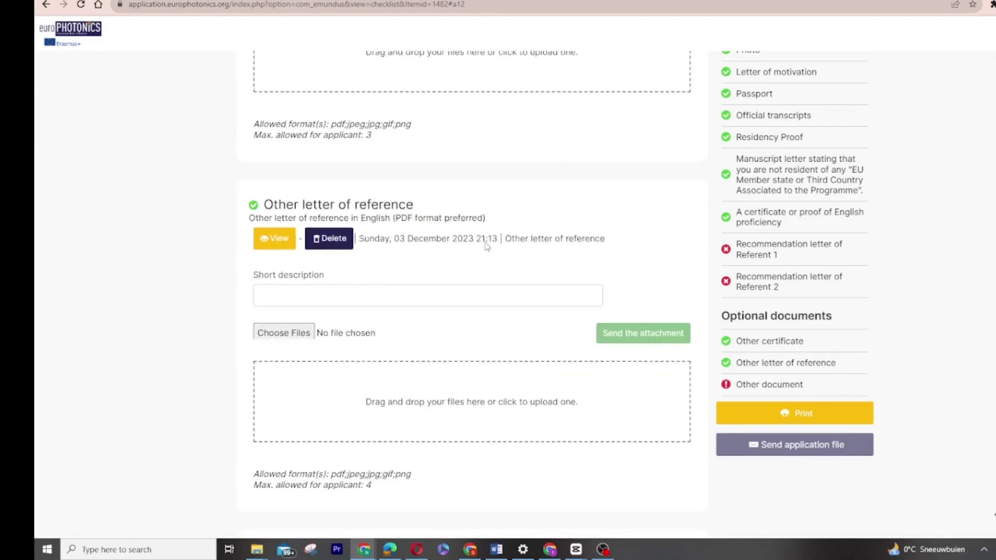
scroll(487, 246, "up", 2)
scroll(487, 247, "down", 11)
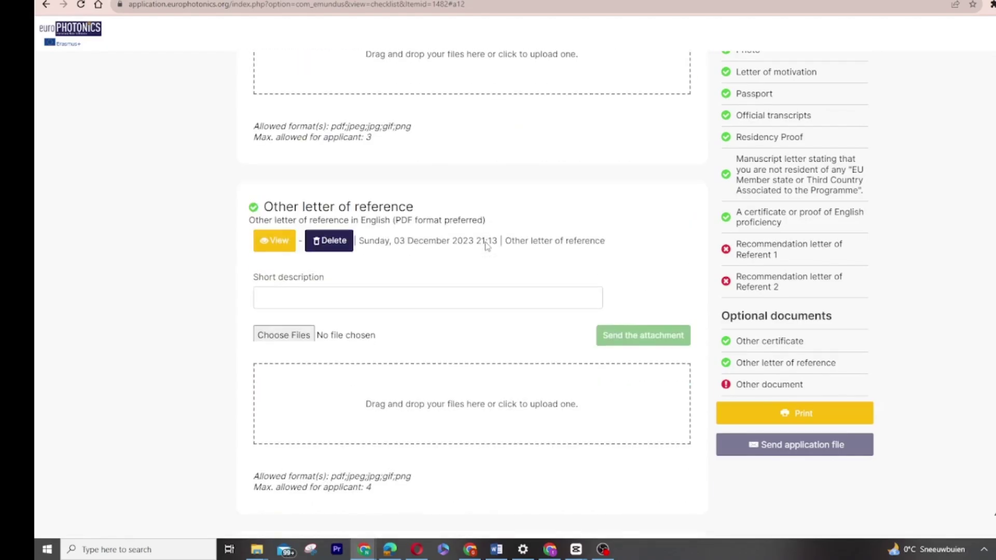
scroll(349, 285, "down", 1)
scroll(349, 285, "down", 1)
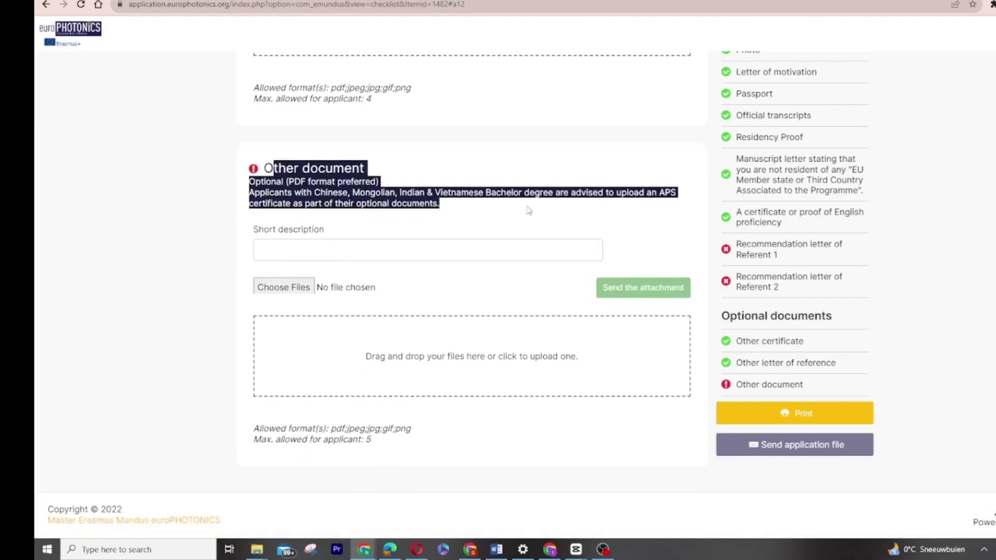
scroll(529, 210, "up", 4)
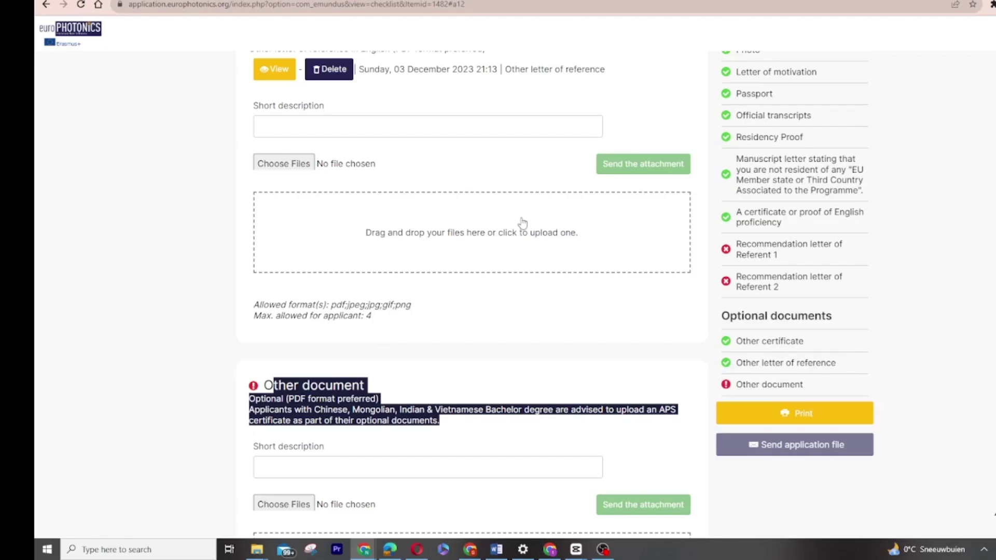
scroll(523, 222, "up", 12)
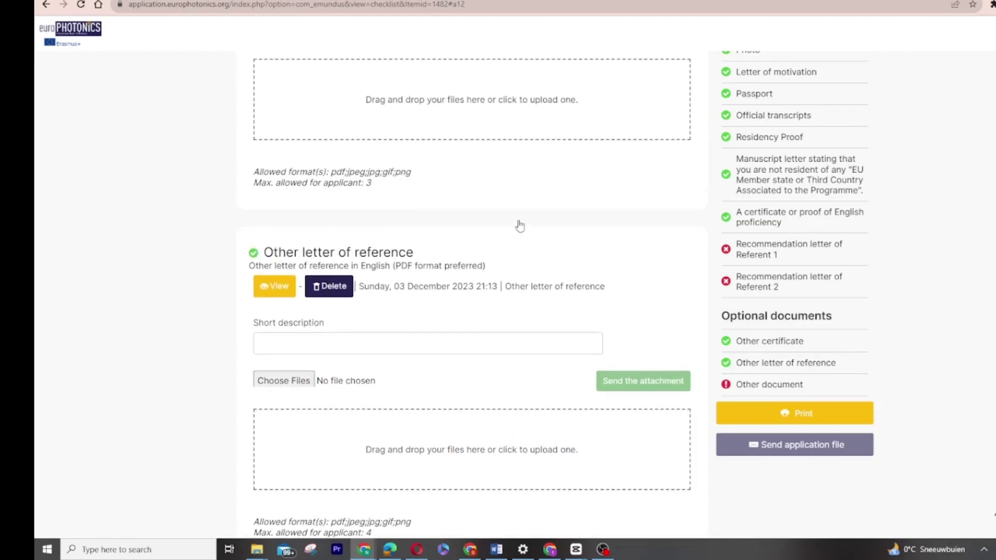
scroll(521, 224, "up", 15)
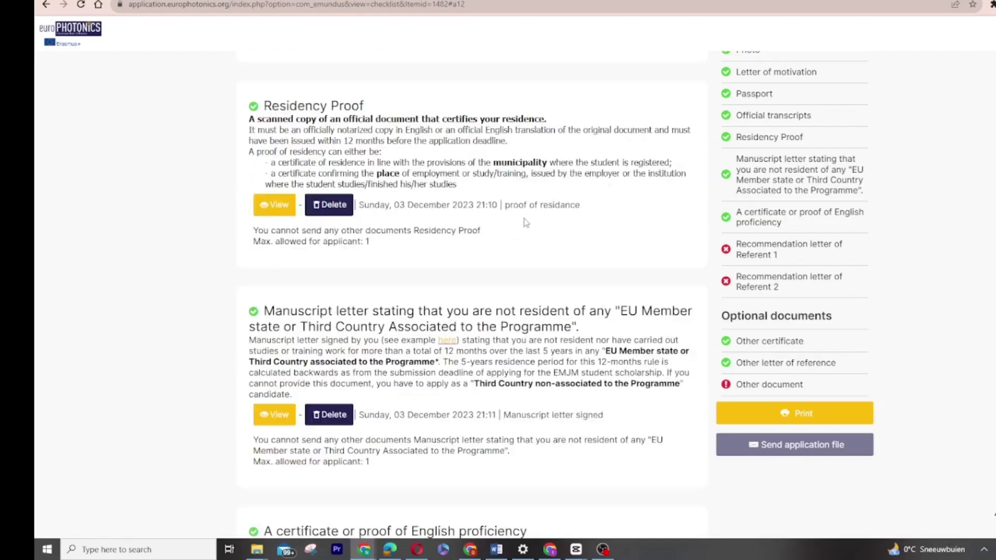
scroll(516, 227, "up", 8)
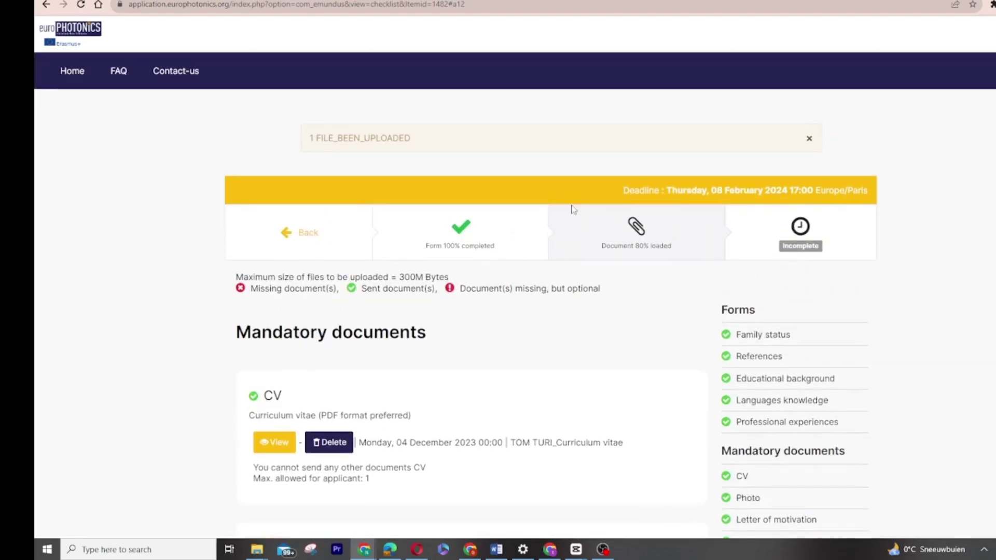
scroll(792, 203, "down", 10)
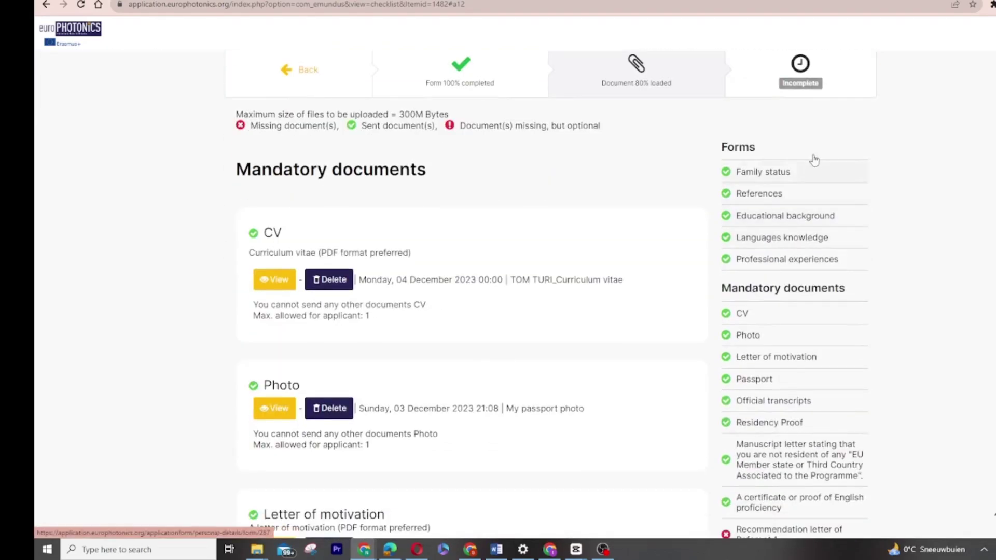
scroll(776, 270, "down", 5)
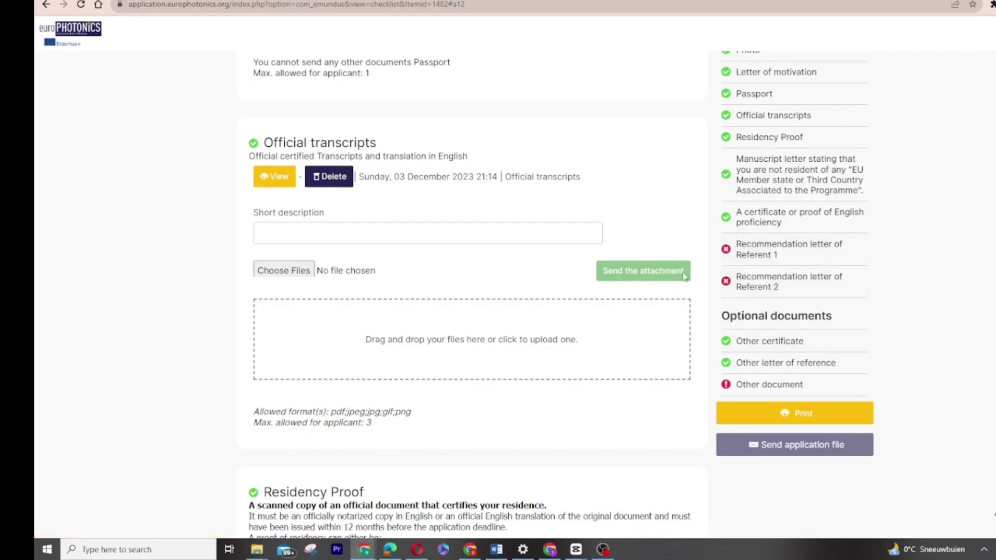
scroll(691, 178, "up", 15)
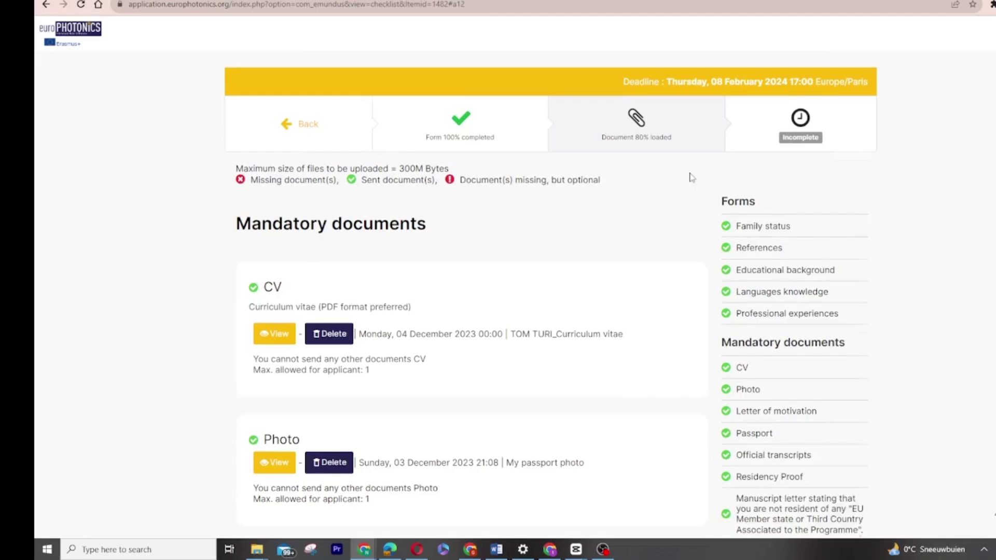
scroll(689, 176, "down", 9)
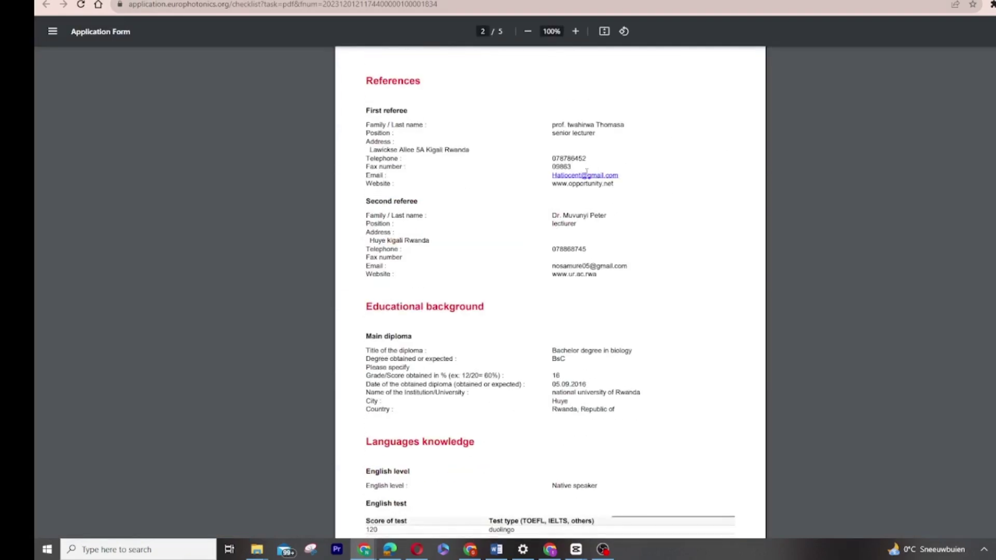
scroll(586, 171, "down", 15)
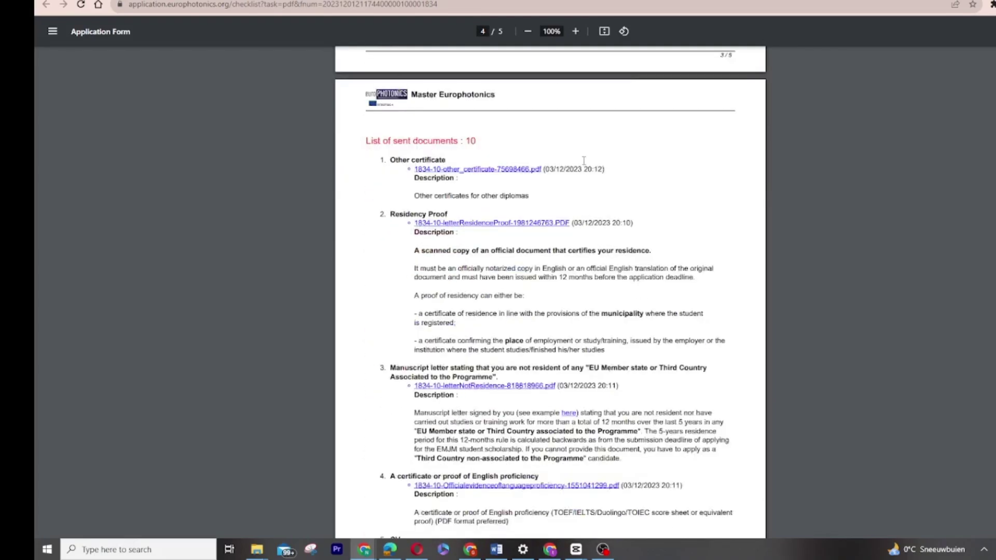
scroll(577, 150, "down", 5)
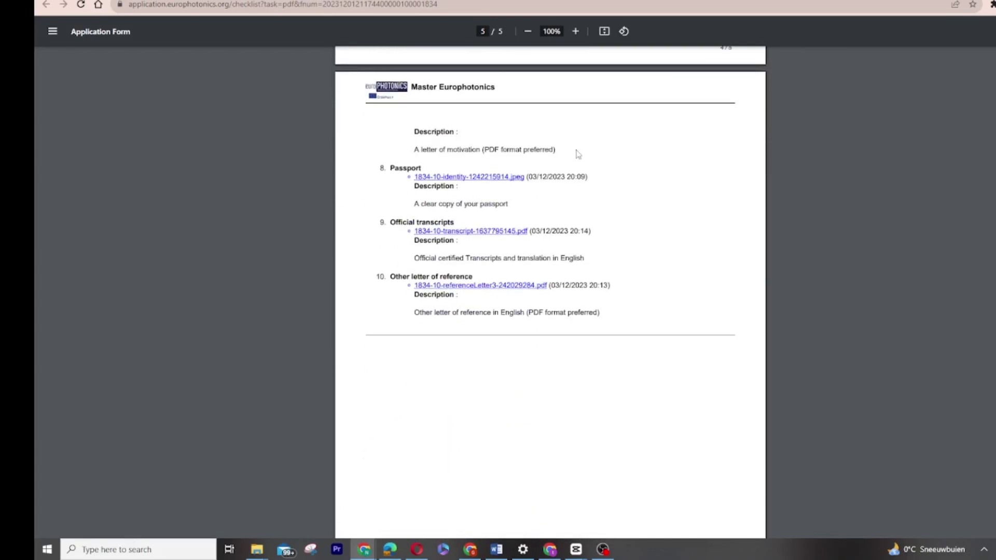
scroll(575, 149, "up", 12)
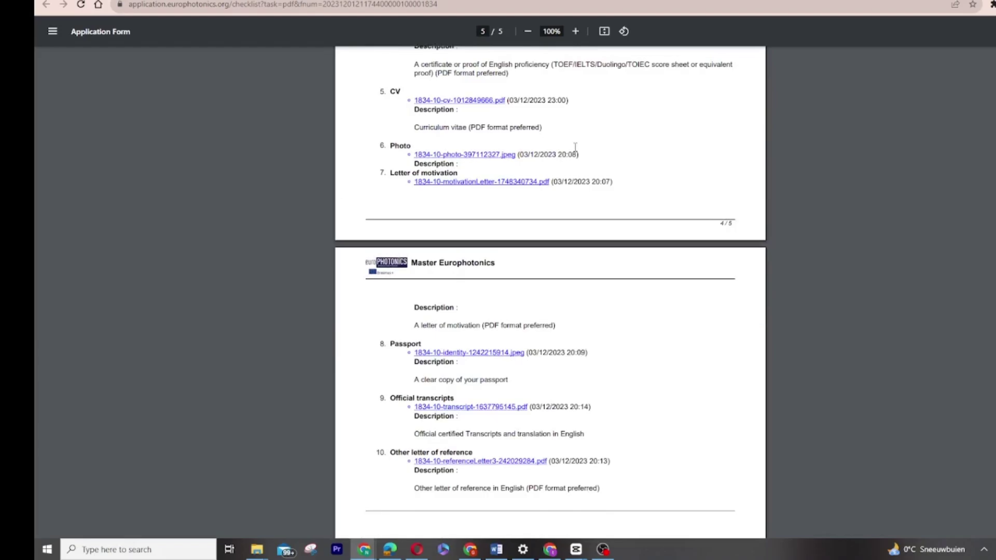
key("ctrl+w")
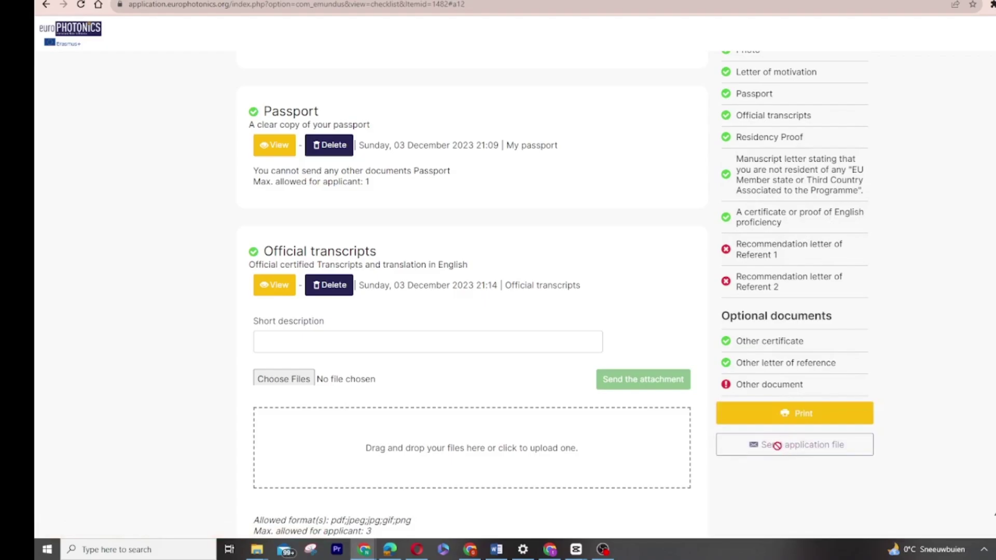
Close the '1 FILE_BEEN_UPLOADED' banner at the top of the checklist.
scroll(729, 168, "up", 14)
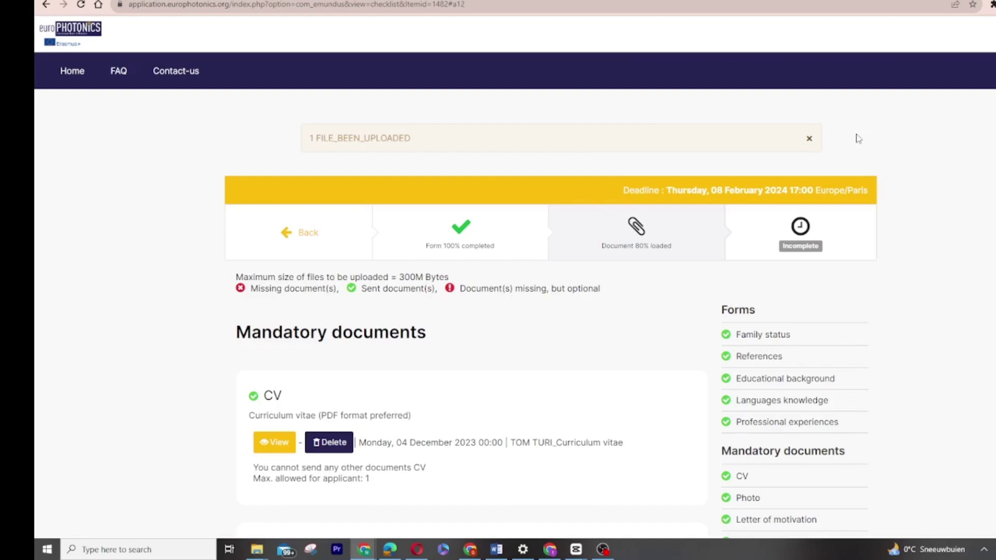
left_click(810, 139)
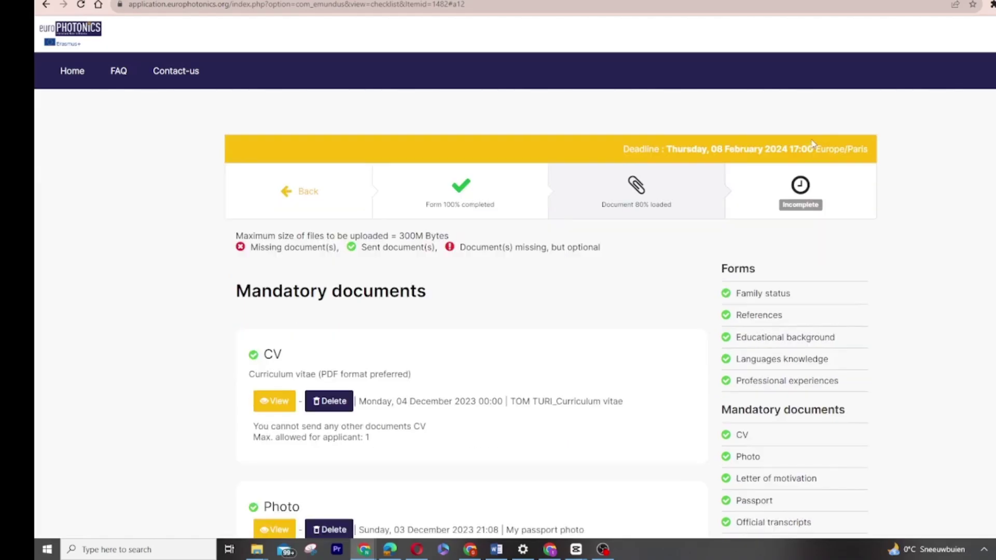
scroll(669, 166, "down", 5)
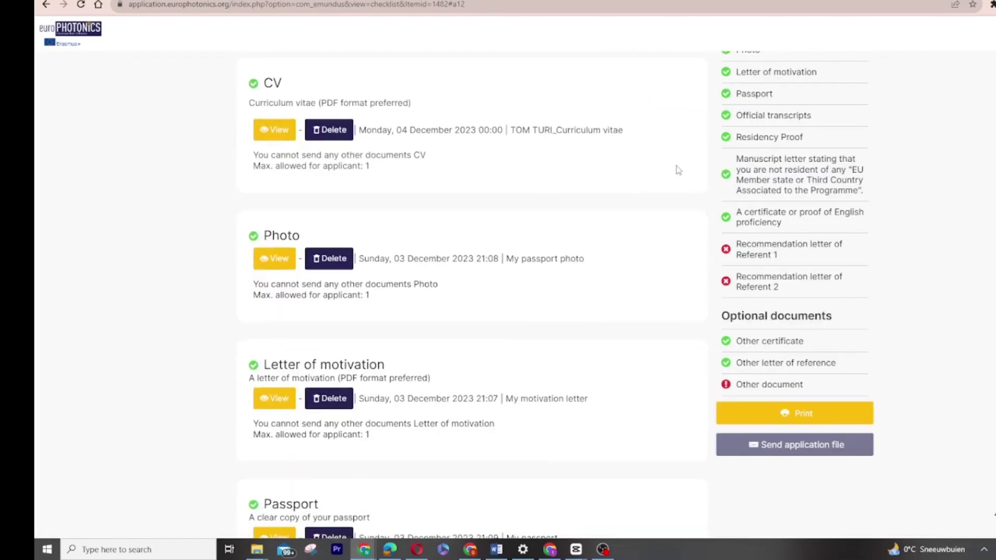